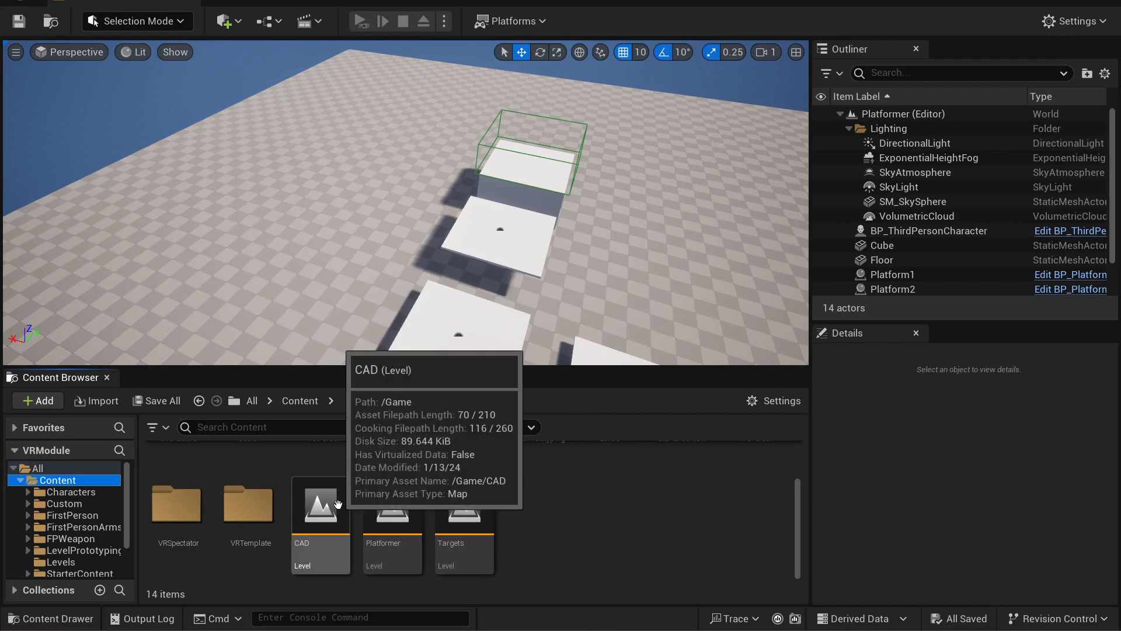
Step: Examine the spine and running blade models in the CAD level from several angles and distances
{"action": "right_click_drag", "start_coordinate": [490, 345], "coordinate": [420, 292]}
{"action": "key", "text": "s"}
{"action": "key", "text": "w"}
{"action": "right_click_drag", "start_coordinate": [545, 255], "coordinate": [494, 124]}
{"action": "key", "text": "w"}
{"action": "key", "text": "s"}
{"action": "key", "text": "w"}
{"action": "key", "text": "s"}
{"action": "right_click_drag", "start_coordinate": [413, 95], "coordinate": [454, 169]}
{"action": "key", "text": "a"}
{"action": "key", "text": "w"}
{"action": "key", "text": "s"}
{"action": "scroll", "coordinate": [447, 188], "scroll_direction": "down", "scroll_amount": 1}
{"action": "key", "text": "w"}
{"action": "key", "text": "s"}
{"action": "key", "text": "w"}
{"action": "key", "text": "s"}
{"action": "key", "text": "w"}
{"action": "key", "text": "s"}
{"action": "right_click_drag", "start_coordinate": [677, 154], "coordinate": [679, 150]}
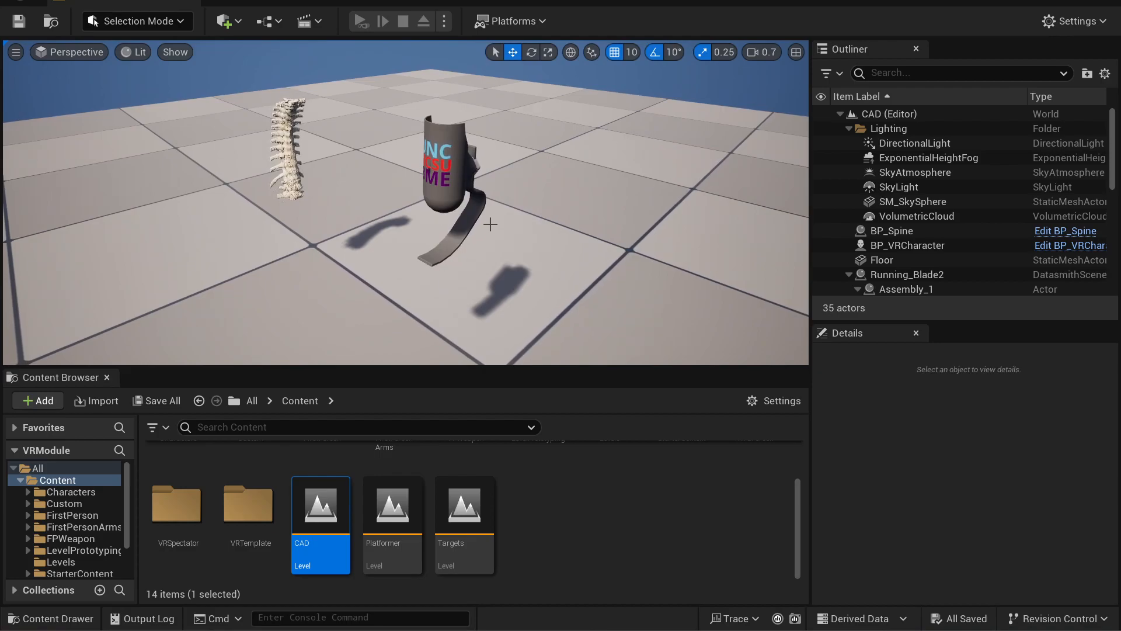
Step: Switch to 3D Slicer and load the CTChest sample data set
{"action": "mouse_move", "coordinate": [765, 630]}
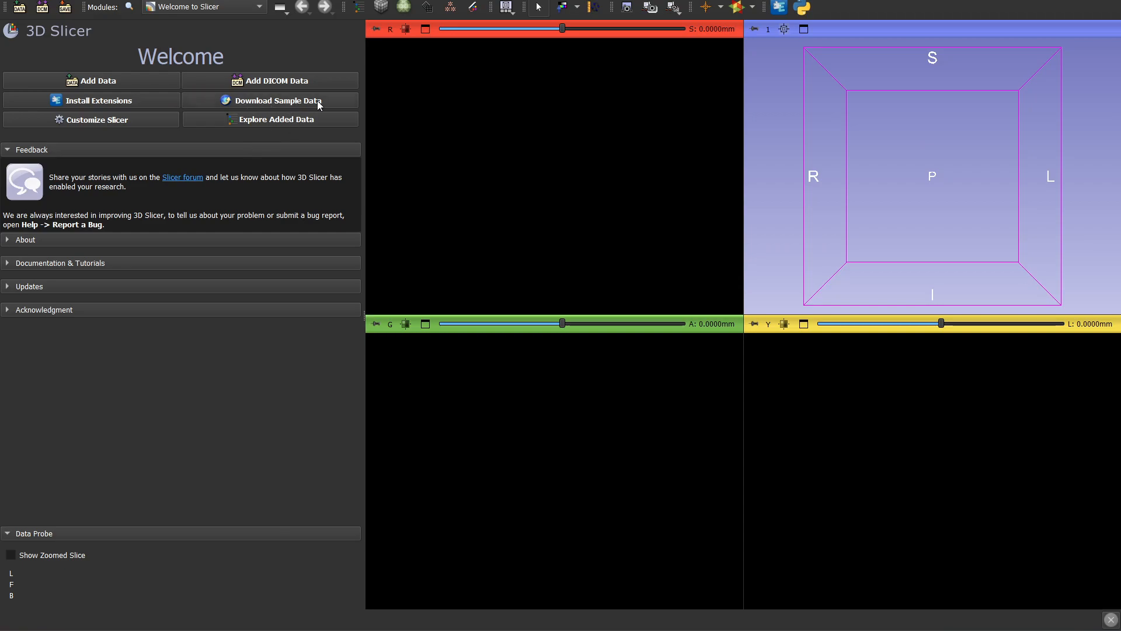
{"action": "left_click", "coordinate": [300, 100]}
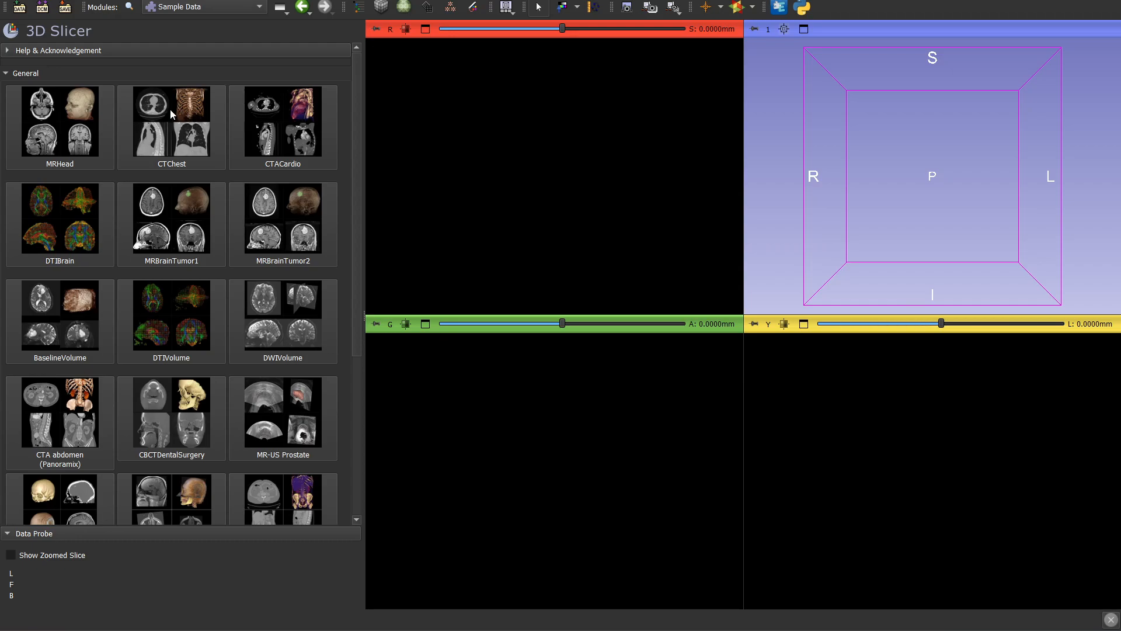
{"action": "left_click", "coordinate": [170, 128]}
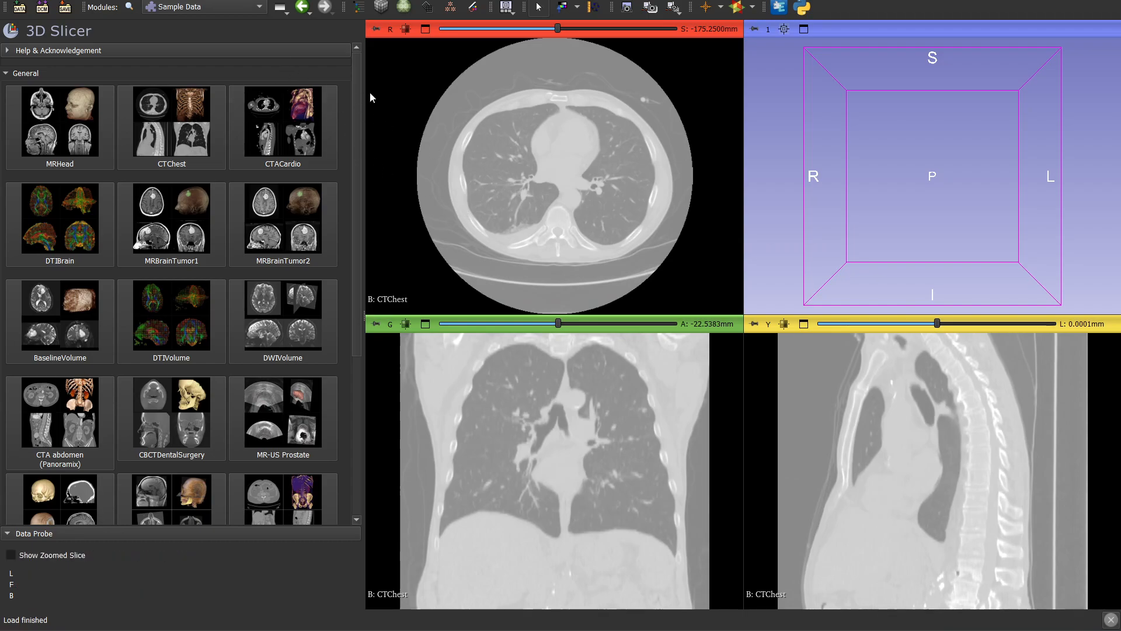
Step: Look through the axial, coronal and sagittal slices of the chest CT to examine the spine and surrounding anatomy
{"action": "scroll", "coordinate": [590, 291], "scroll_direction": "down", "scroll_amount": 11}
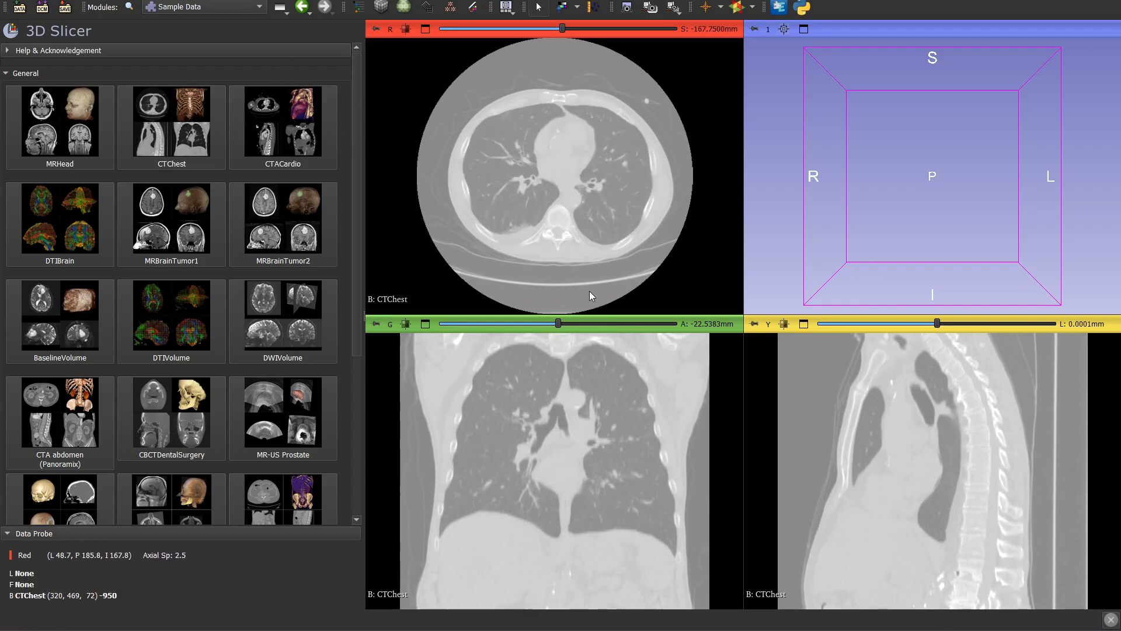
{"action": "scroll", "coordinate": [554, 222], "scroll_direction": "up", "scroll_amount": 20}
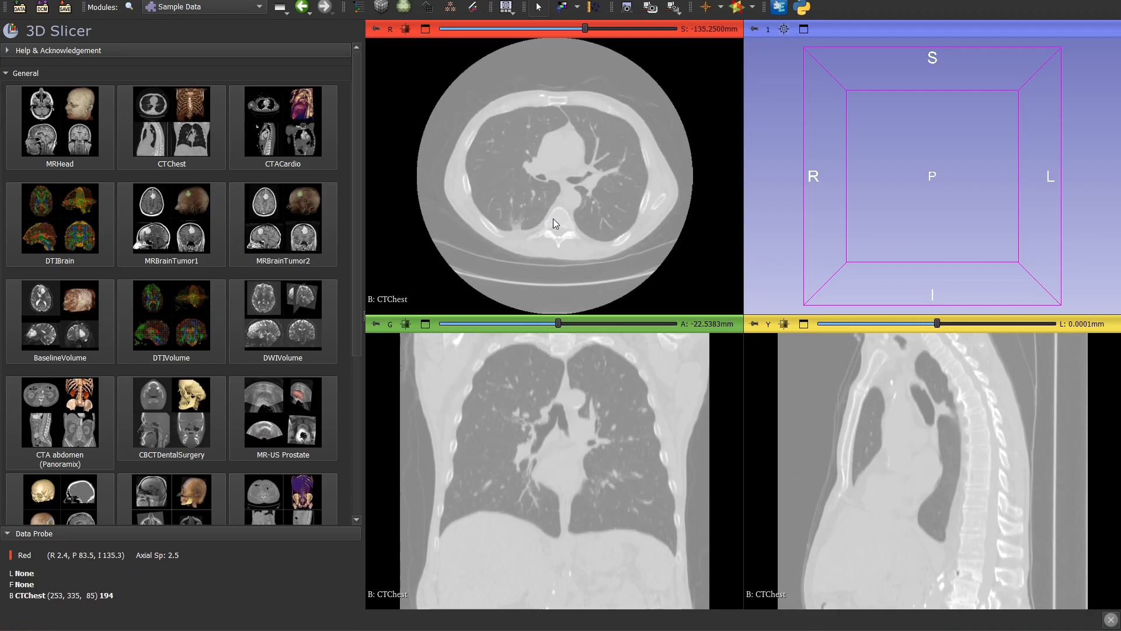
{"action": "scroll", "coordinate": [553, 222], "scroll_direction": "down", "scroll_amount": 20}
{"action": "scroll", "coordinate": [552, 222], "scroll_direction": "up", "scroll_amount": 20}
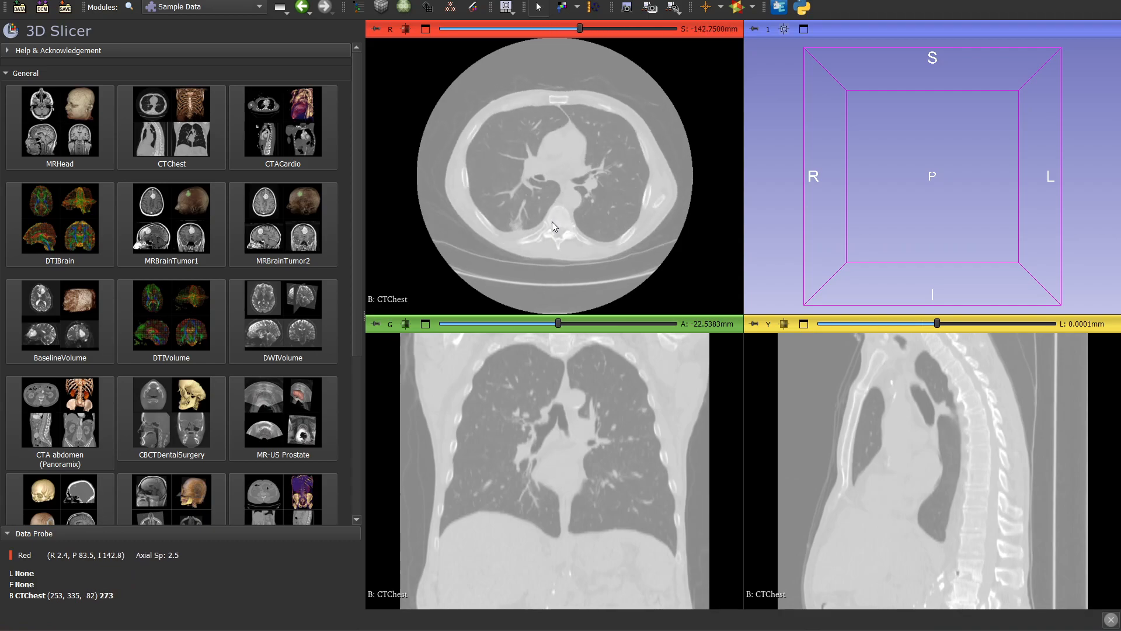
{"action": "scroll", "coordinate": [543, 436], "scroll_direction": "up", "scroll_amount": 20}
{"action": "scroll", "coordinate": [543, 435], "scroll_direction": "down", "scroll_amount": 15}
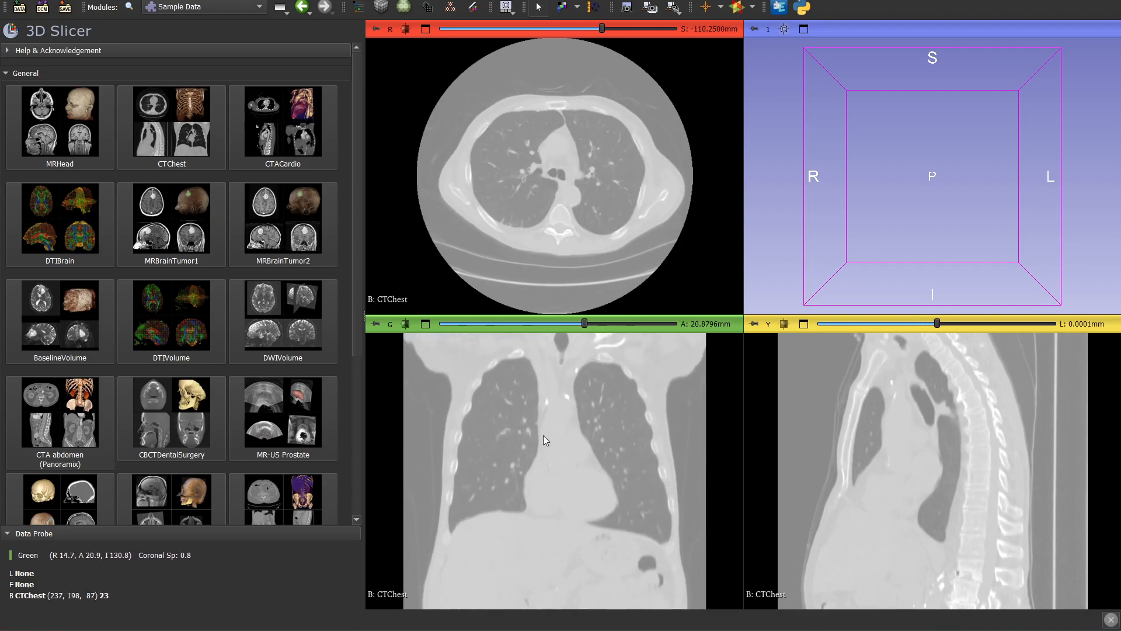
{"action": "scroll", "coordinate": [541, 432], "scroll_direction": "down", "scroll_amount": 5}
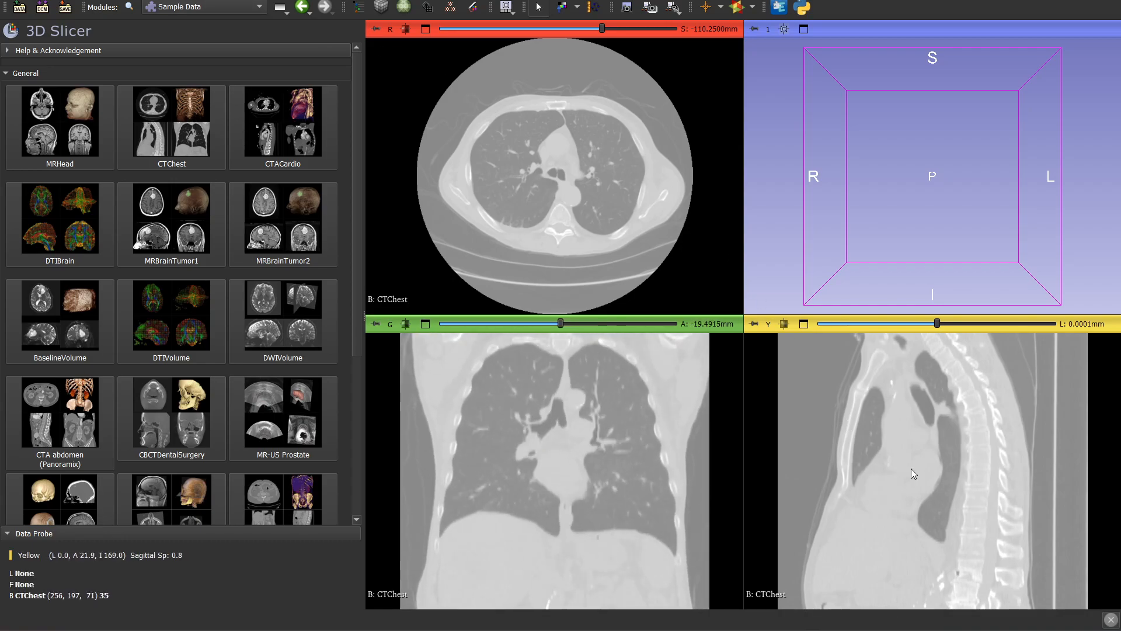
{"action": "scroll", "coordinate": [958, 476], "scroll_direction": "down", "scroll_amount": 16}
{"action": "scroll", "coordinate": [947, 479], "scroll_direction": "up", "scroll_amount": 8}
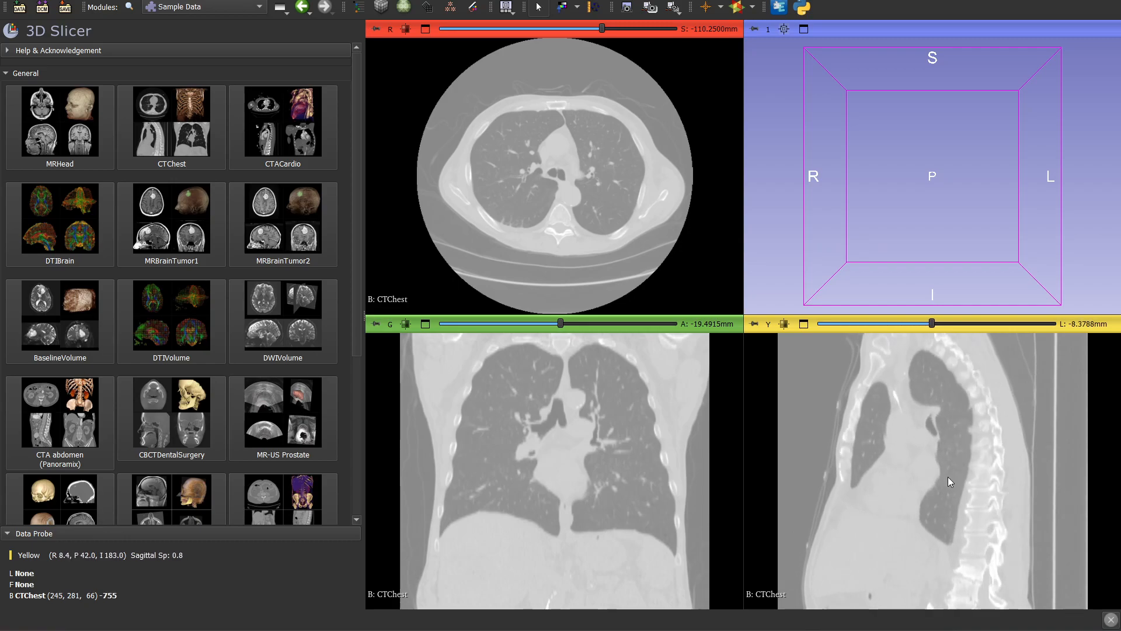
{"action": "scroll", "coordinate": [941, 475], "scroll_direction": "up", "scroll_amount": 6}
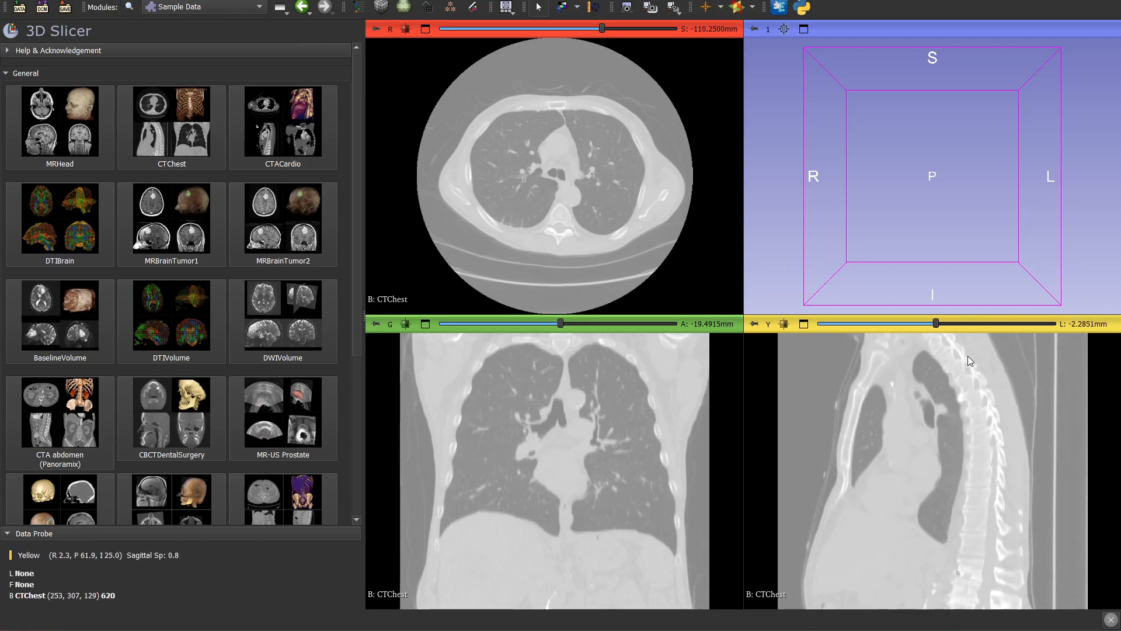
Step: Add a new segment in the Segment Editor for the CTChest volume and assign it the Bone type
{"action": "left_click", "coordinate": [244, 7]}
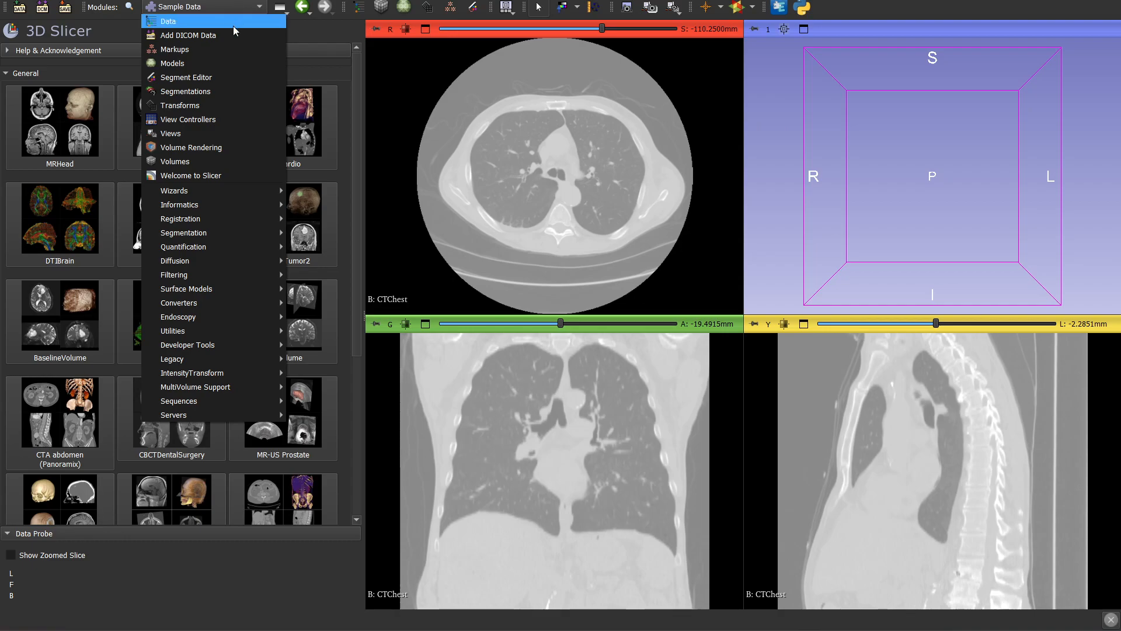
{"action": "left_click", "coordinate": [217, 74]}
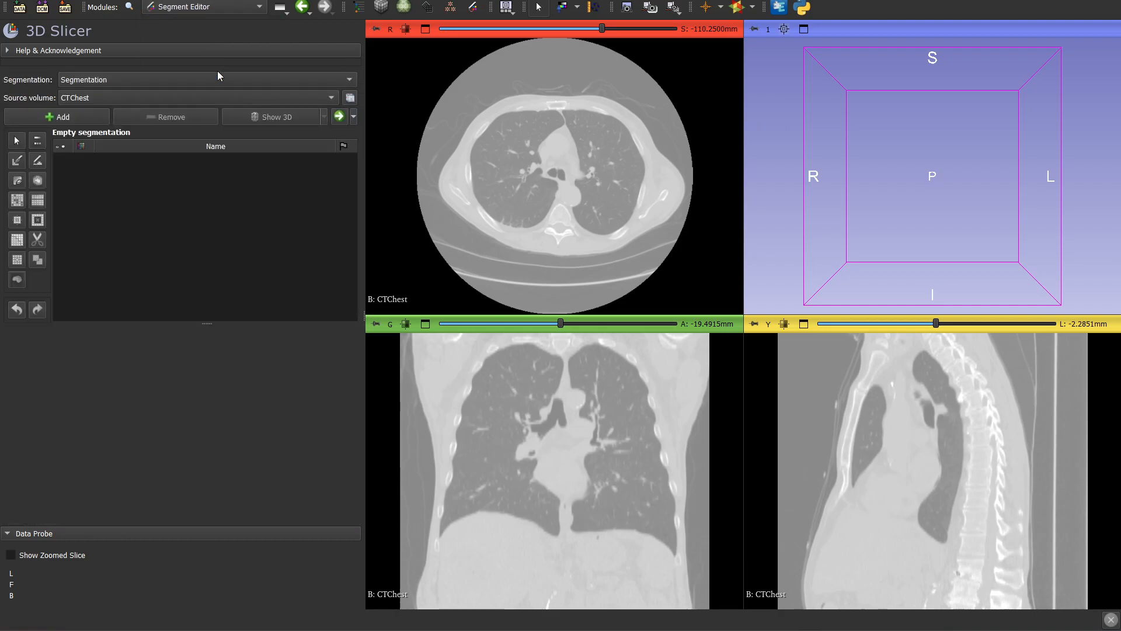
{"action": "left_click", "coordinate": [57, 118]}
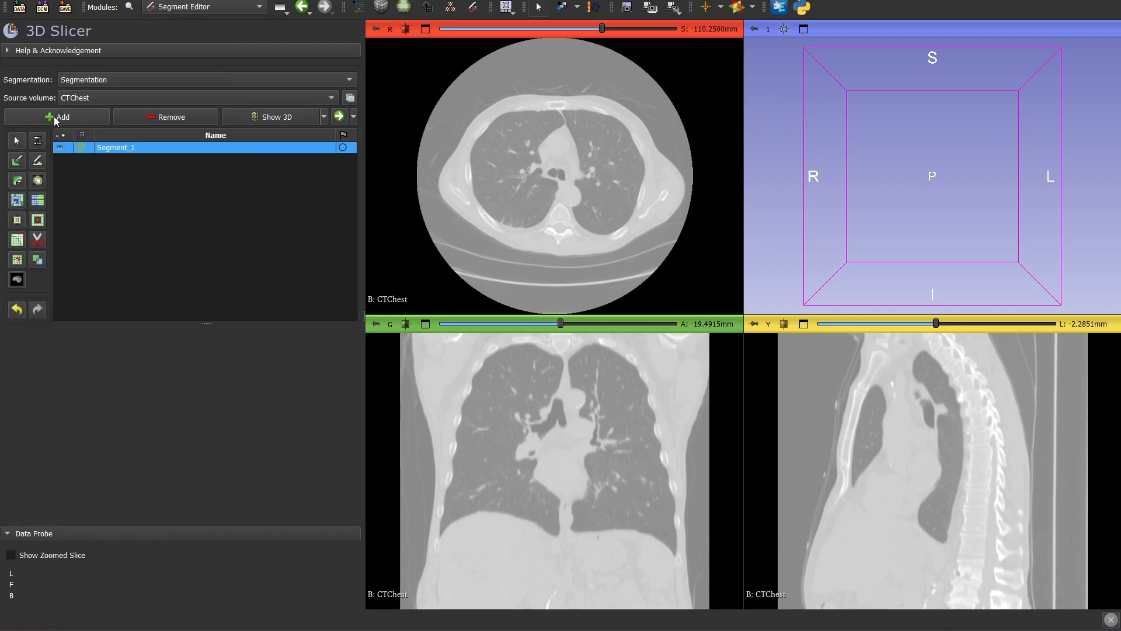
{"action": "double_click", "coordinate": [79, 146]}
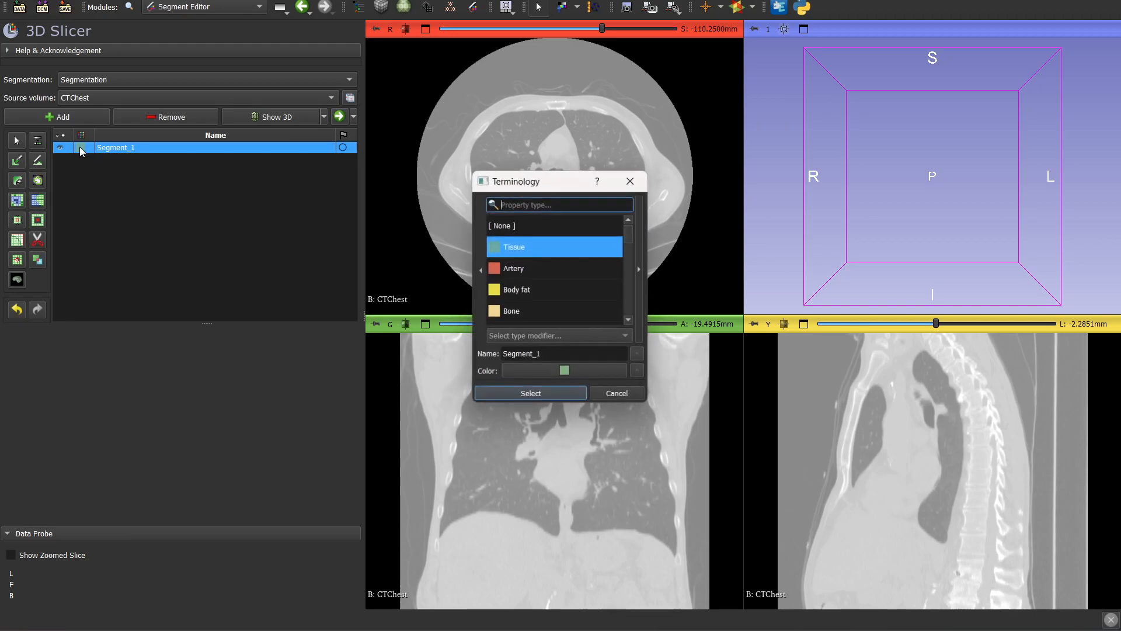
{"action": "double_click", "coordinate": [509, 309]}
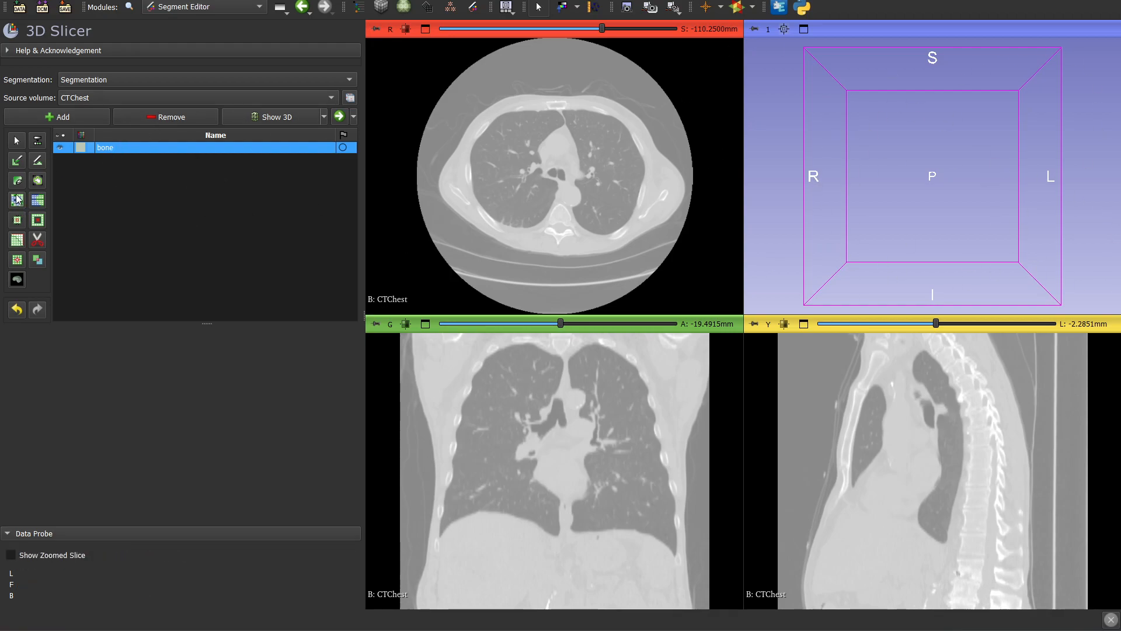
Step: Enable the 3D display of the bone segment
{"action": "left_click", "coordinate": [273, 120]}
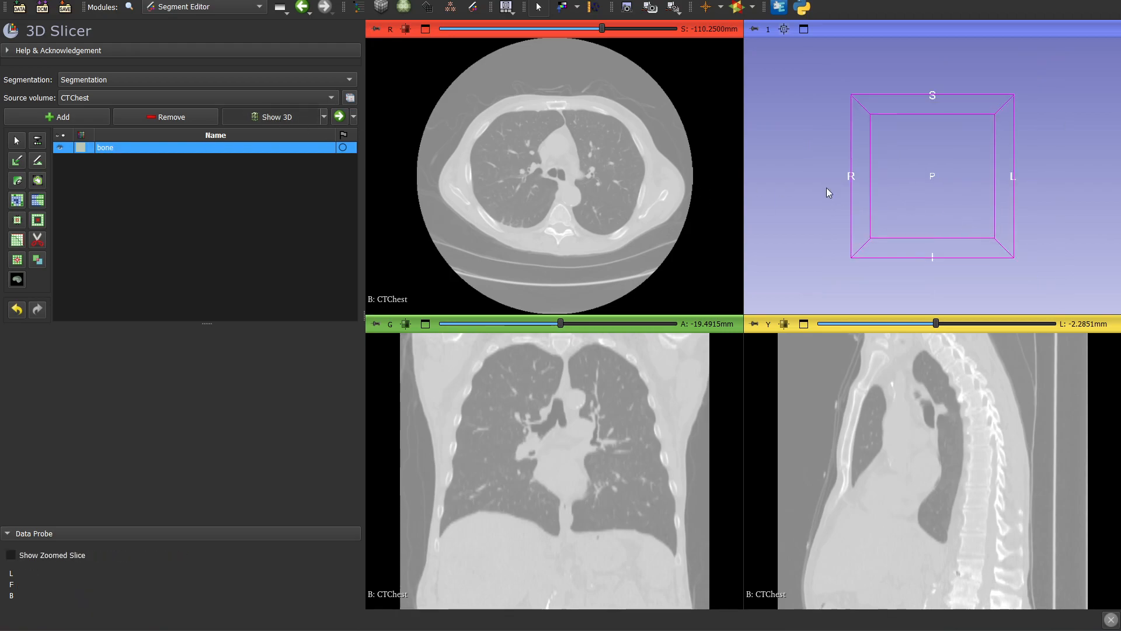
{"action": "scroll", "coordinate": [838, 233], "scroll_direction": "up", "scroll_amount": 1}
{"action": "scroll", "coordinate": [838, 233], "scroll_direction": "down", "scroll_amount": 1}
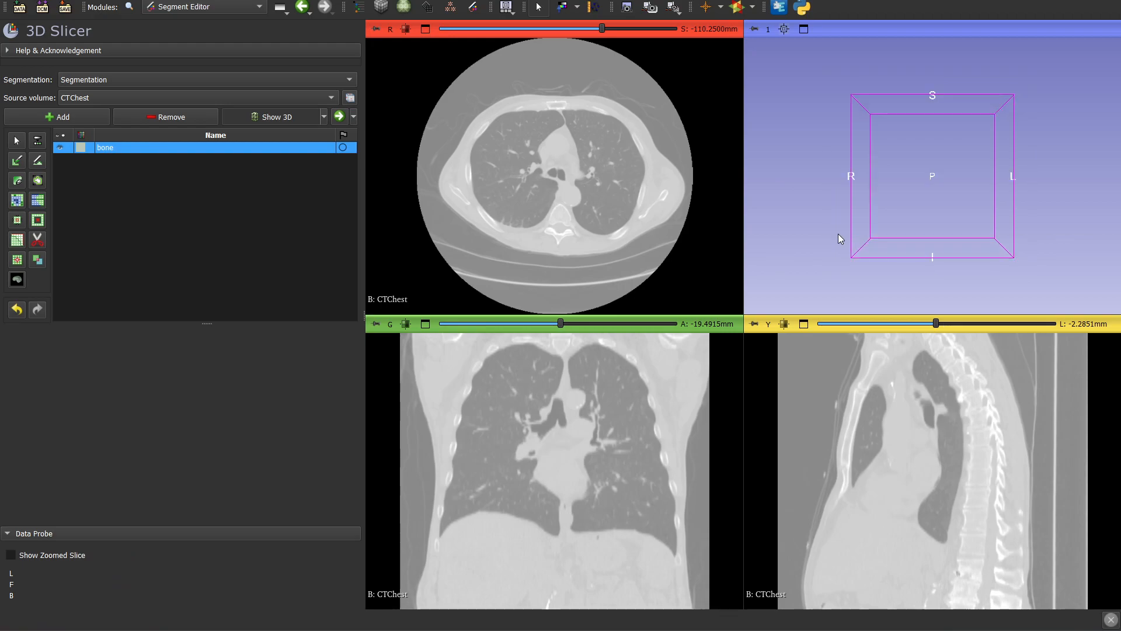
Step: Fill the bone segment by applying Threshold with the default range of -1500.25 to 3071.00
{"action": "left_click", "coordinate": [39, 140]}
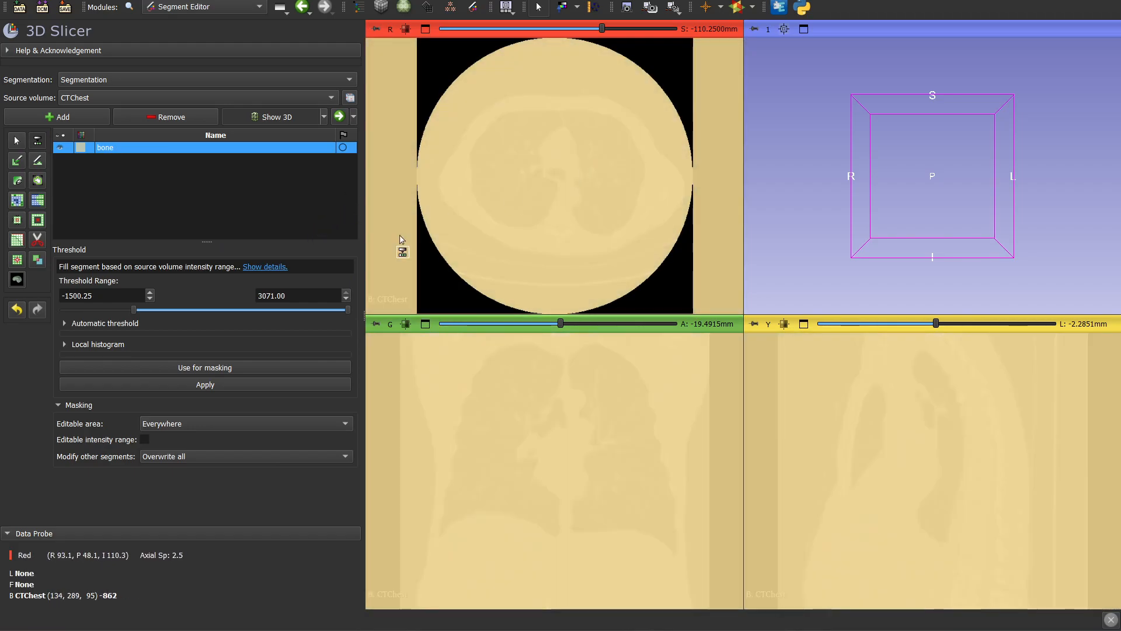
{"action": "left_click", "coordinate": [230, 384]}
{"action": "scroll", "coordinate": [1035, 229], "scroll_direction": "down", "scroll_amount": 5}
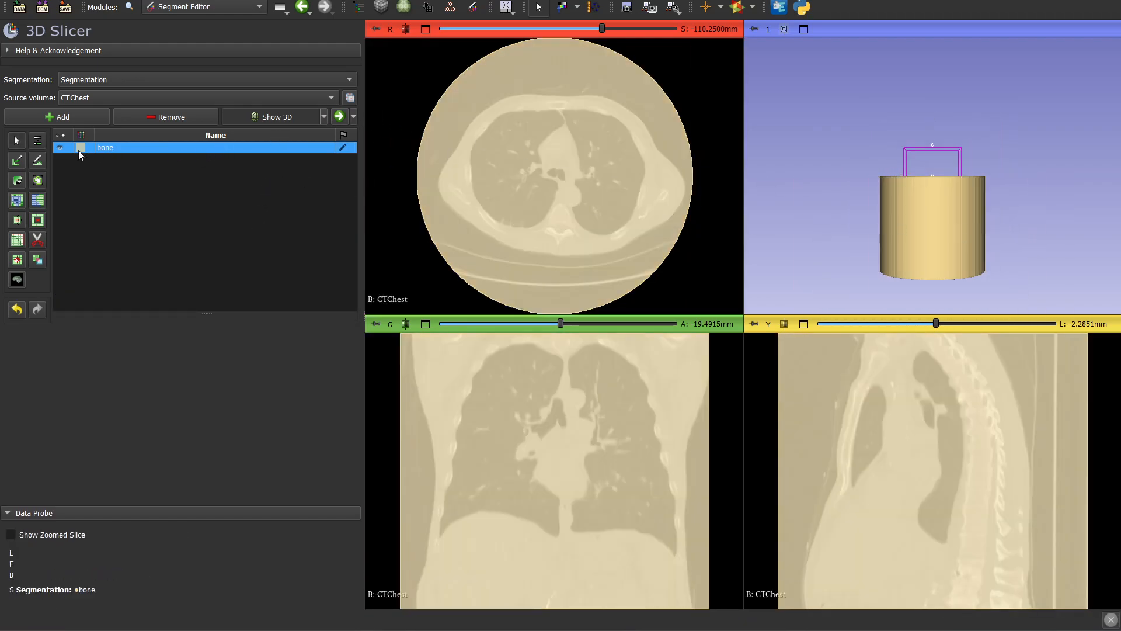
Step: Refill the bone segment by applying Threshold with a range of 242.91 to 2894.25 so only bone is covered
{"action": "left_click", "coordinate": [38, 142]}
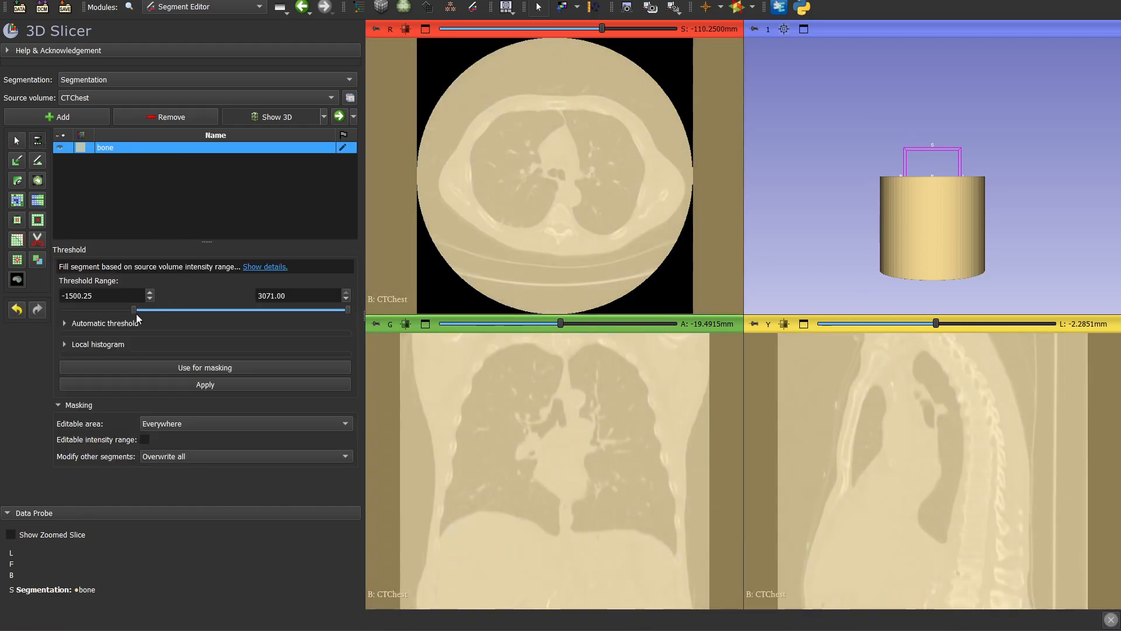
{"action": "left_click_drag", "start_coordinate": [135, 313], "coordinate": [204, 301]}
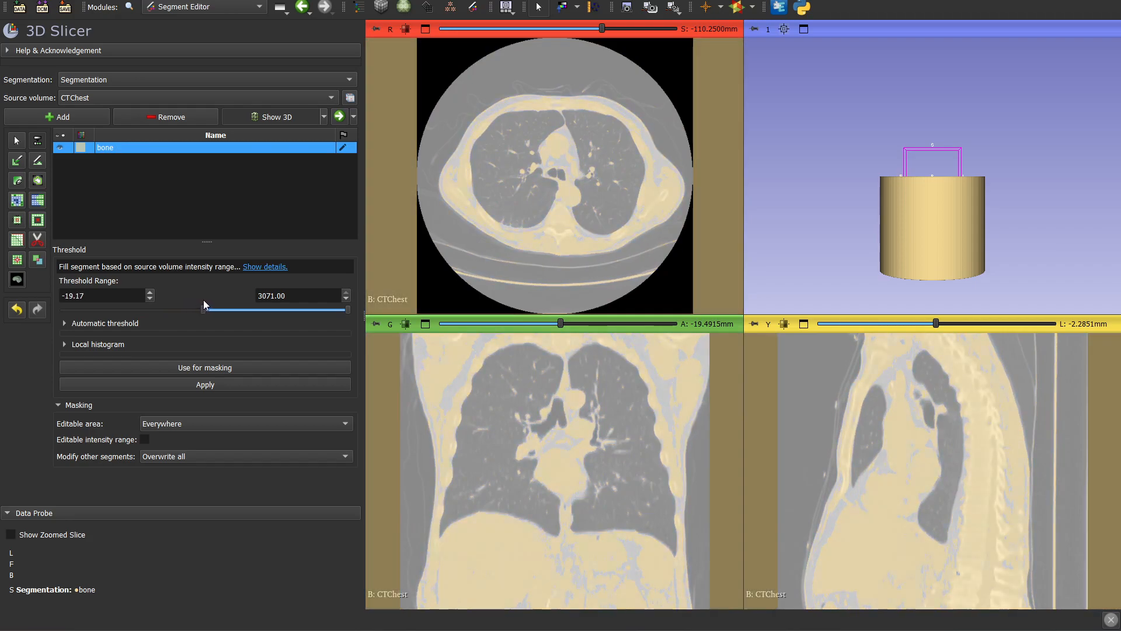
{"action": "scroll", "coordinate": [575, 240], "scroll_direction": "down", "scroll_amount": 8}
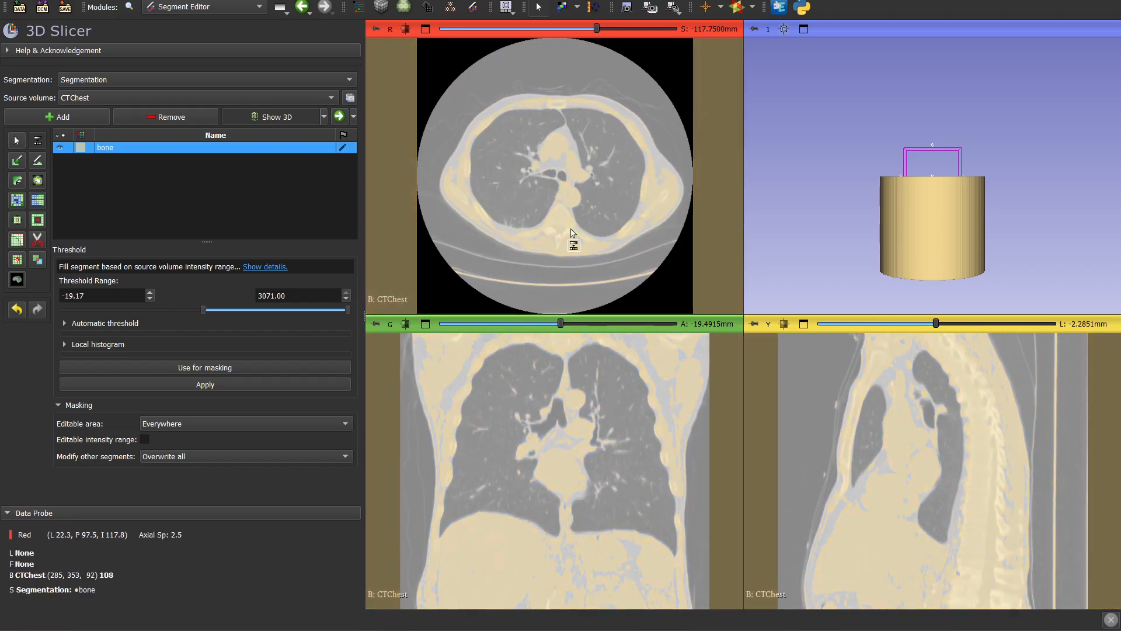
{"action": "scroll", "coordinate": [569, 240], "scroll_direction": "down", "scroll_amount": 1}
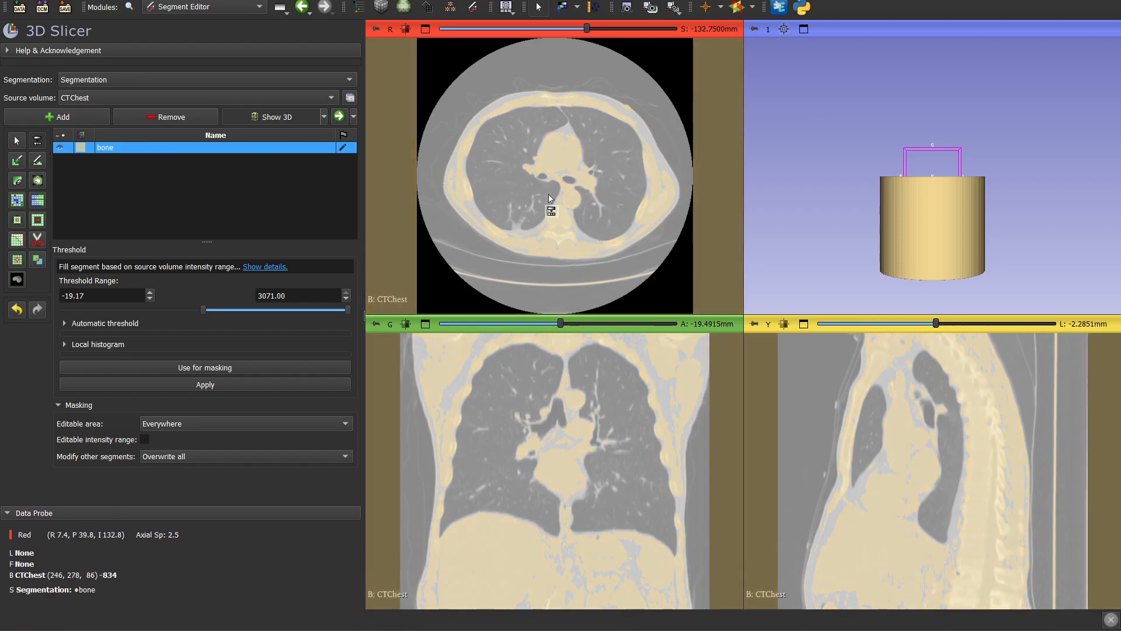
{"action": "left_click_drag", "start_coordinate": [206, 309], "coordinate": [212, 309]}
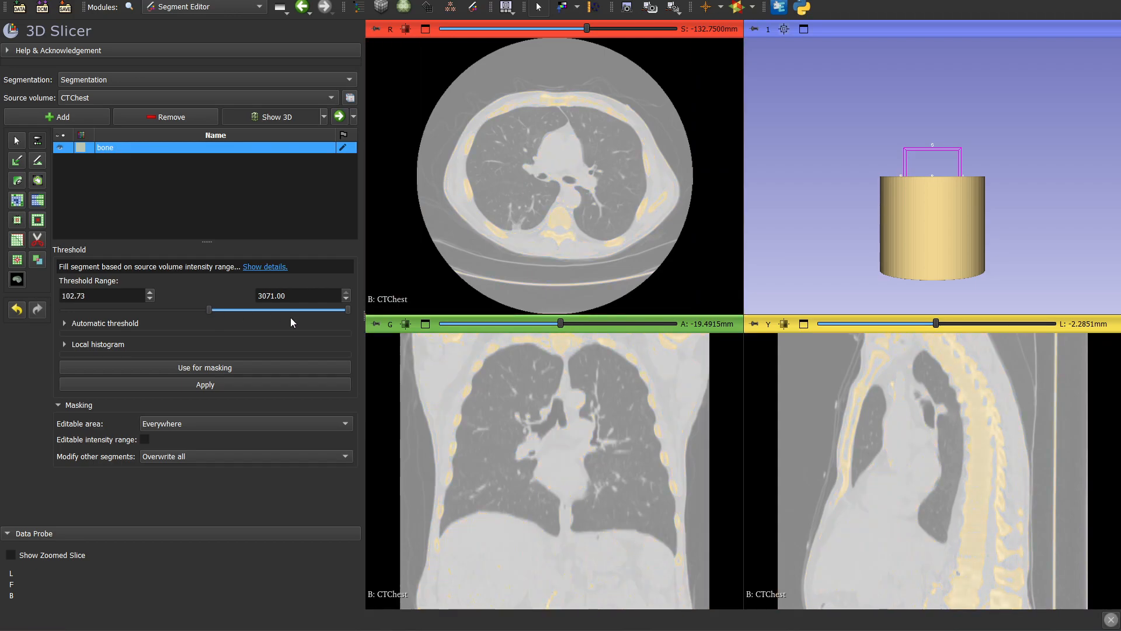
{"action": "mouse_move", "coordinate": [344, 306]}
{"action": "left_mouse_down"}
{"action": "mouse_move", "coordinate": [328, 324]}
{"action": "mouse_move", "coordinate": [342, 314]}
{"action": "left_mouse_up"}
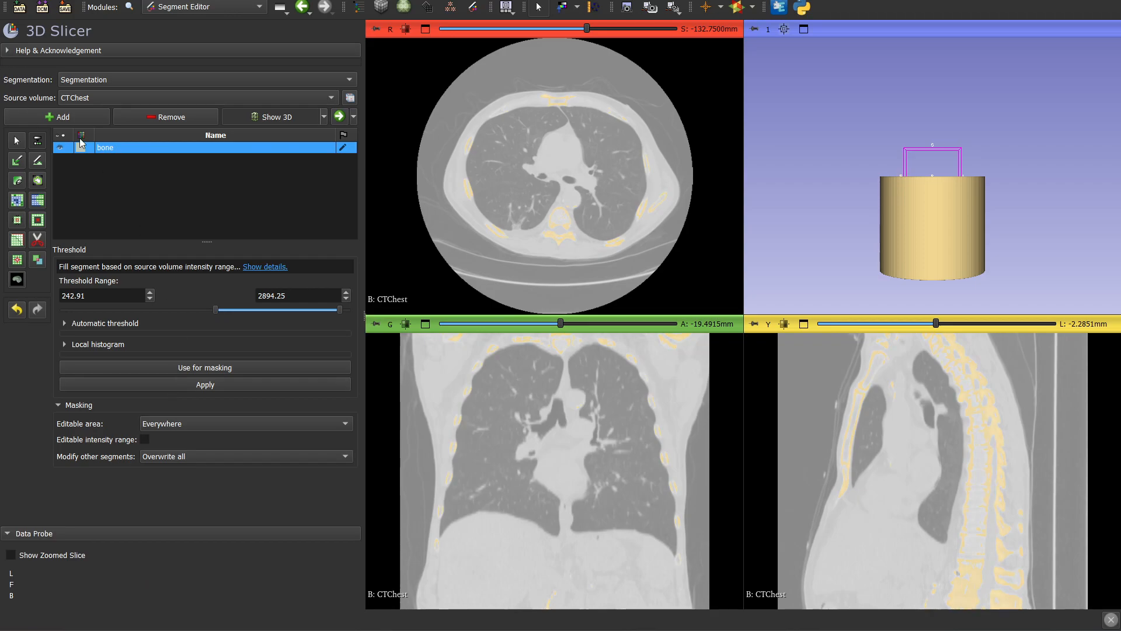
{"action": "left_click", "coordinate": [198, 385]}
Step: Examine the 3D bone model of the rib cage, shoulders and spine from different angles and distances
{"action": "scroll", "coordinate": [987, 211], "scroll_direction": "up", "scroll_amount": 3}
{"action": "scroll", "coordinate": [963, 212], "scroll_direction": "down", "scroll_amount": 2}
{"action": "scroll", "coordinate": [949, 222], "scroll_direction": "up", "scroll_amount": 4}
{"action": "scroll", "coordinate": [934, 232], "scroll_direction": "down", "scroll_amount": 2}
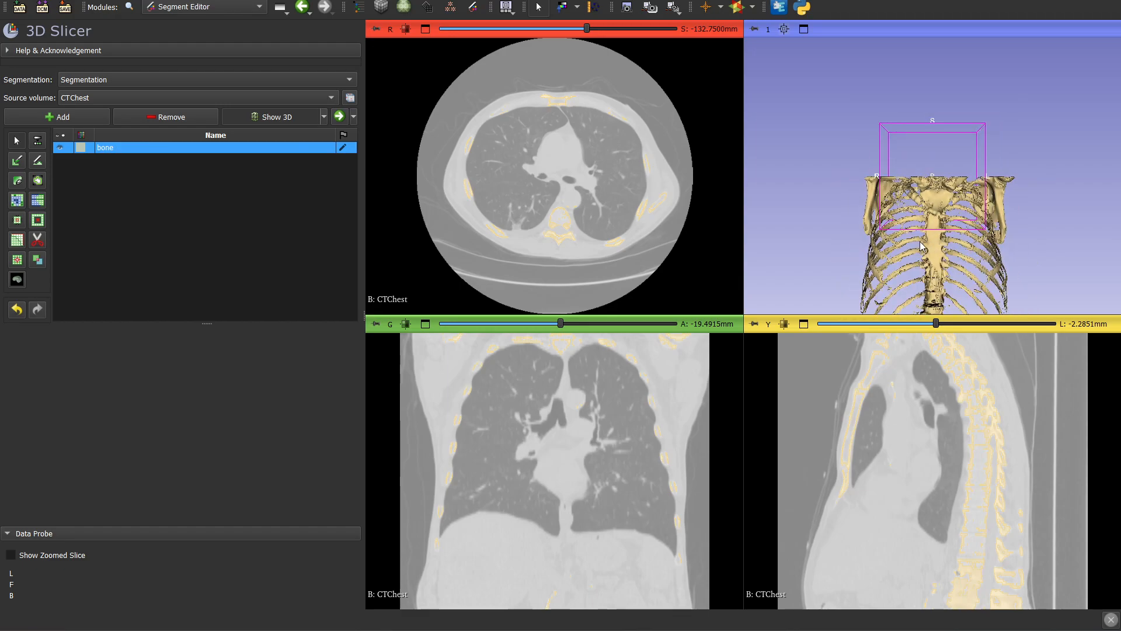
{"action": "scroll", "coordinate": [921, 245], "scroll_direction": "down", "scroll_amount": 2}
{"action": "scroll", "coordinate": [935, 219], "scroll_direction": "down", "scroll_amount": 1}
{"action": "middle_click_drag", "start_coordinate": [916, 158], "coordinate": [908, 124]}
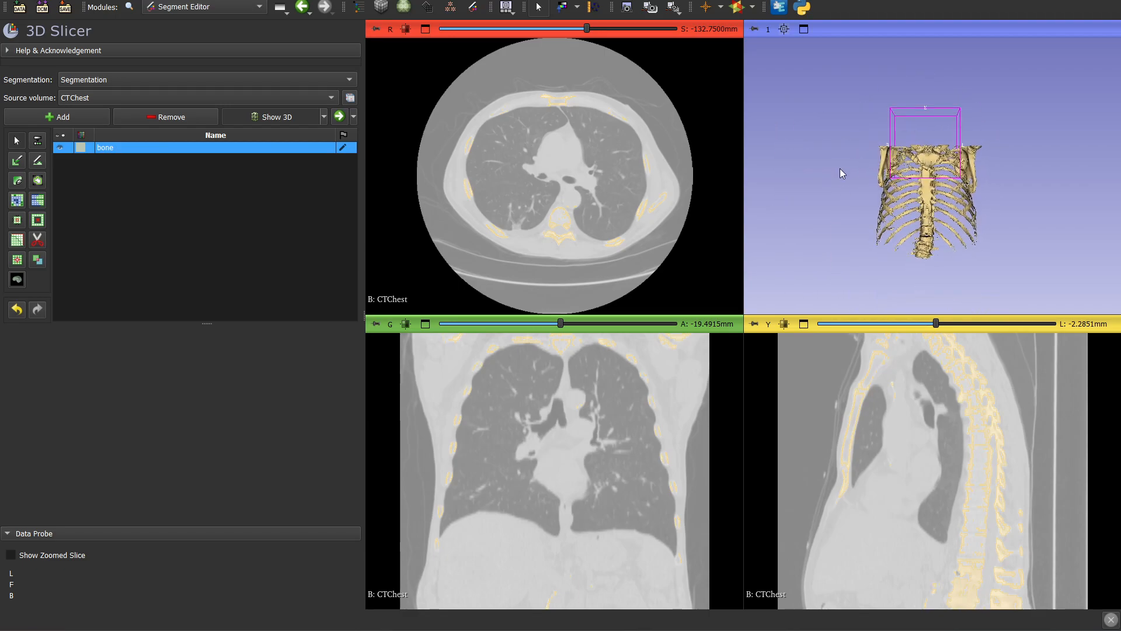
{"action": "left_click_drag", "start_coordinate": [841, 173], "coordinate": [1017, 66]}
{"action": "scroll", "coordinate": [873, 216], "scroll_direction": "up", "scroll_amount": 3}
{"action": "scroll", "coordinate": [859, 221], "scroll_direction": "down", "scroll_amount": 1}
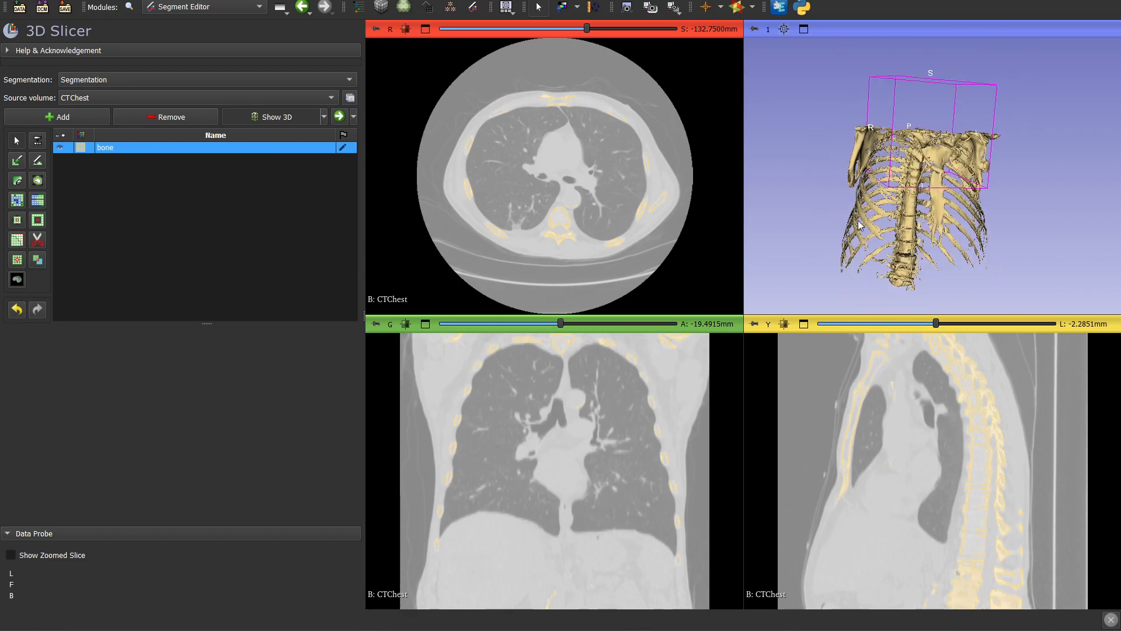
Step: Erase the sternum and front part of the rib cage from the bone segment with a free-form Scissors cut
{"action": "left_click_drag", "start_coordinate": [859, 224], "coordinate": [1022, 181]}
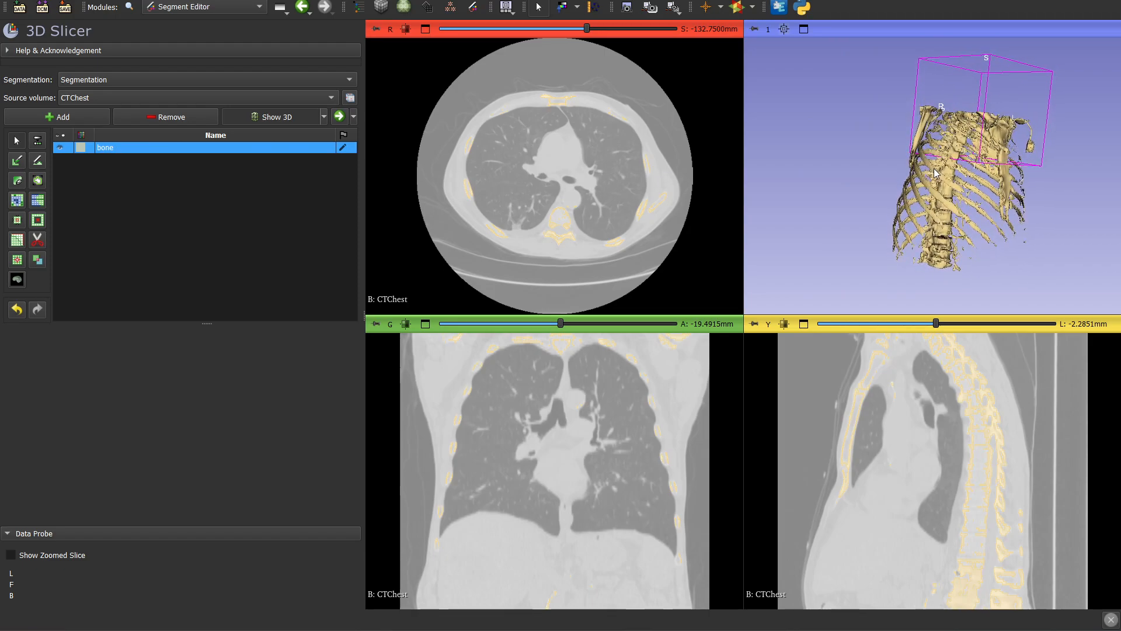
{"action": "left_click", "coordinate": [37, 240]}
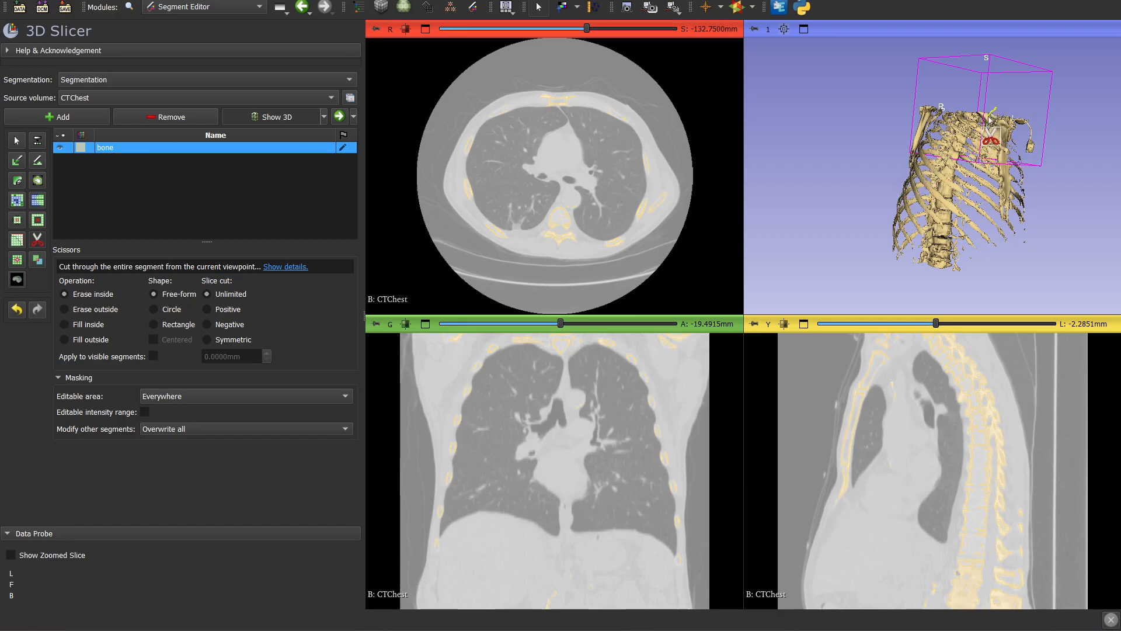
{"action": "mouse_move", "coordinate": [972, 143]}
{"action": "left_mouse_down"}
{"action": "mouse_move", "coordinate": [952, 275]}
{"action": "mouse_move", "coordinate": [1068, 245]}
{"action": "mouse_move", "coordinate": [1051, 106]}
{"action": "mouse_move", "coordinate": [999, 83]}
{"action": "left_mouse_up"}
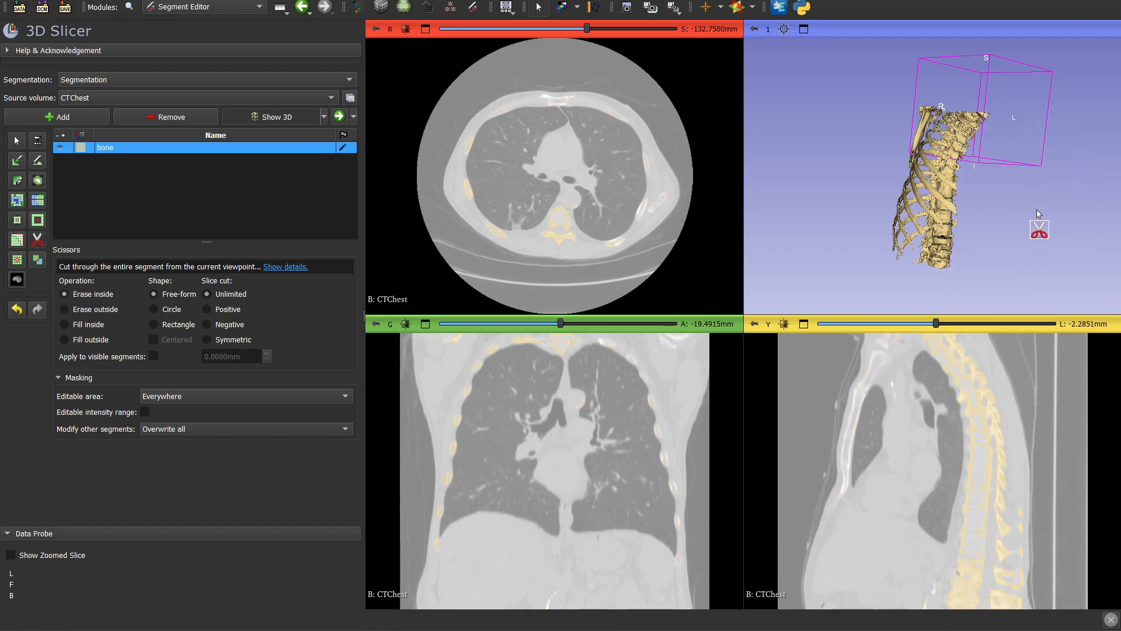
Step: Erase the right-side ribs and shoulder blade beside the spine with a free-form Scissors cut in the 3D view
{"action": "key", "text": "Escape"}
{"action": "left_click_drag", "start_coordinate": [1030, 222], "coordinate": [884, 184]}
{"action": "key", "text": "space"}
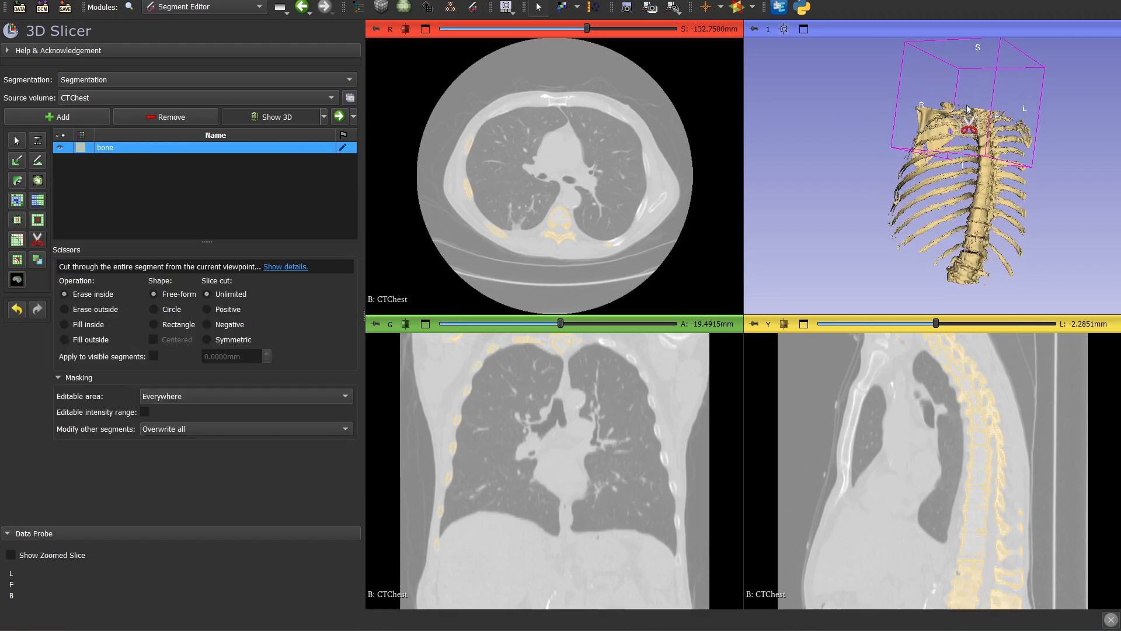
{"action": "left_click_drag", "start_coordinate": [974, 158], "coordinate": [975, 181]}
{"action": "mouse_move", "coordinate": [891, 278]}
{"action": "left_mouse_down"}
{"action": "mouse_move", "coordinate": [849, 97]}
{"action": "mouse_move", "coordinate": [935, 61]}
{"action": "left_mouse_up"}
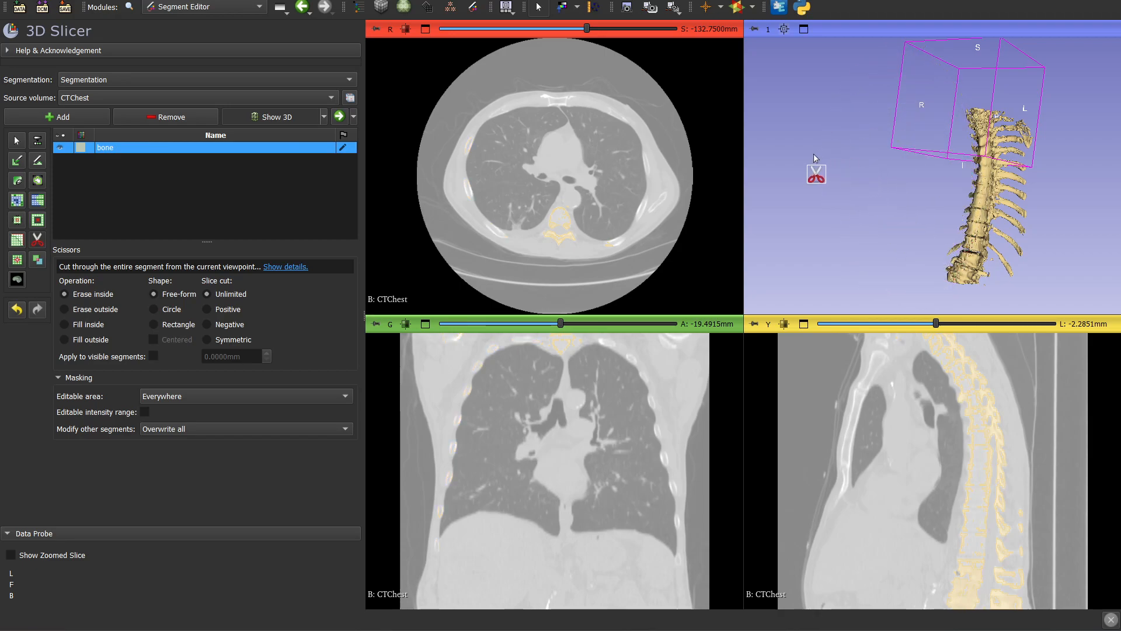
{"action": "key", "text": "Escape"}
{"action": "left_click_drag", "start_coordinate": [857, 185], "coordinate": [916, 213]}
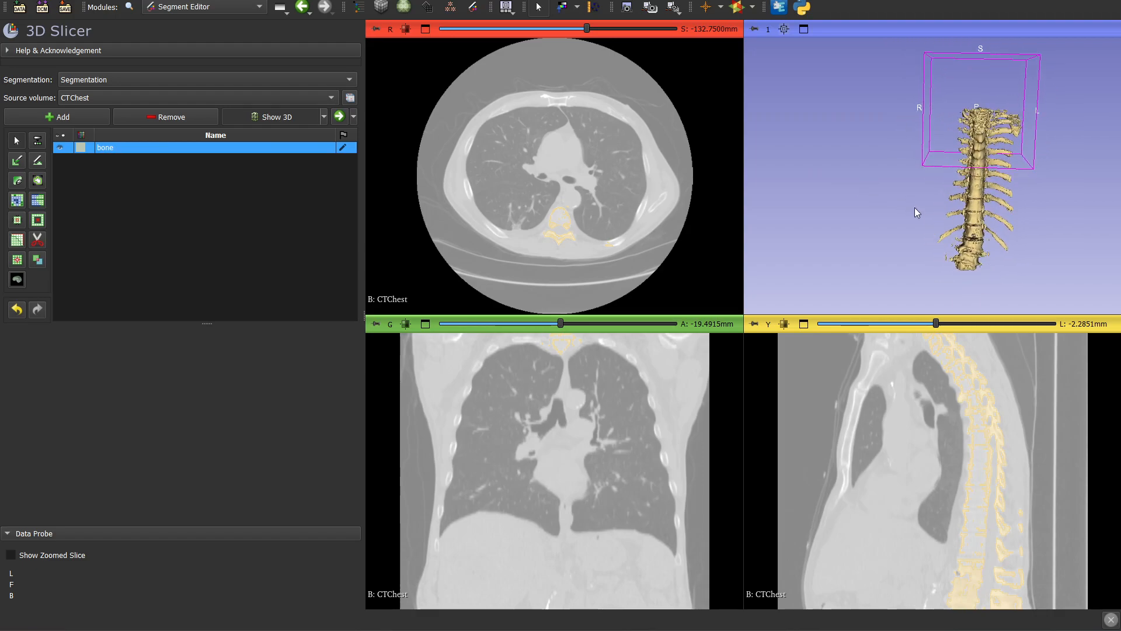
Step: Erase everything outside a free-form Scissors outline around the spine to remove the remaining ribs from the bone segment
{"action": "key", "text": "space"}
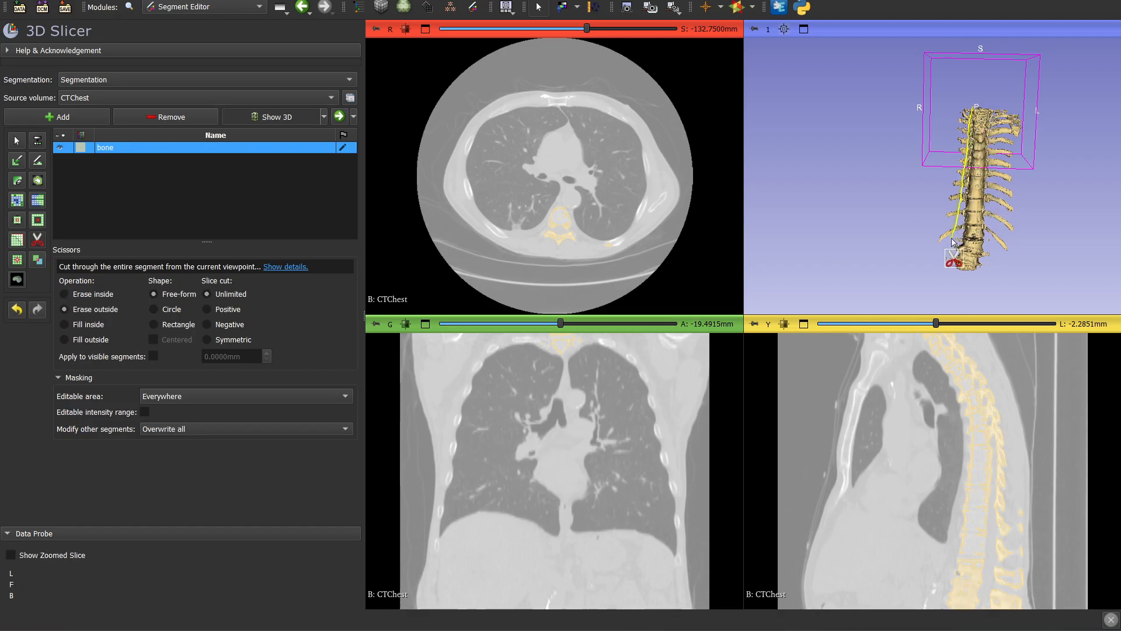
{"action": "left_click_drag", "start_coordinate": [997, 211], "coordinate": [1000, 157]}
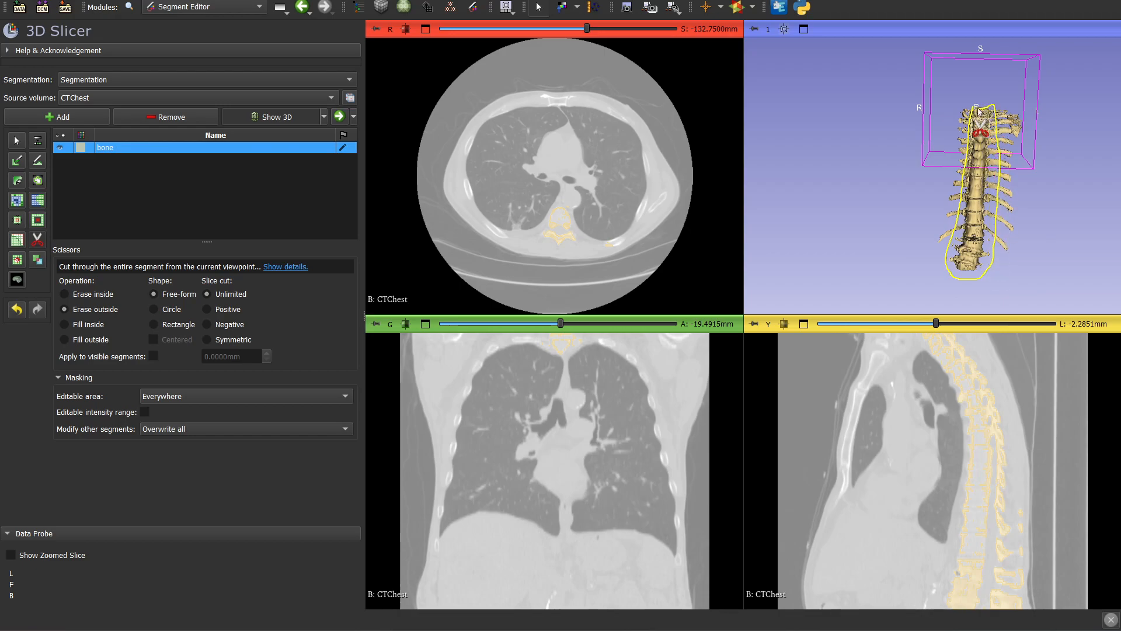
{"action": "key", "text": "Escape"}
{"action": "mouse_move", "coordinate": [912, 182]}
{"action": "left_mouse_down"}
{"action": "mouse_move", "coordinate": [1104, 192]}
{"action": "mouse_move", "coordinate": [1080, 226]}
{"action": "mouse_move", "coordinate": [1015, 170]}
{"action": "mouse_move", "coordinate": [866, 211]}
{"action": "mouse_move", "coordinate": [794, 107]}
{"action": "mouse_move", "coordinate": [1024, 153]}
{"action": "mouse_move", "coordinate": [1044, 70]}
{"action": "mouse_move", "coordinate": [1114, 67]}
{"action": "mouse_move", "coordinate": [951, 77]}
{"action": "mouse_move", "coordinate": [1053, 83]}
{"action": "mouse_move", "coordinate": [945, 61]}
{"action": "mouse_move", "coordinate": [1028, 114]}
{"action": "mouse_move", "coordinate": [1013, 62]}
{"action": "mouse_move", "coordinate": [987, 64]}
{"action": "left_mouse_up"}
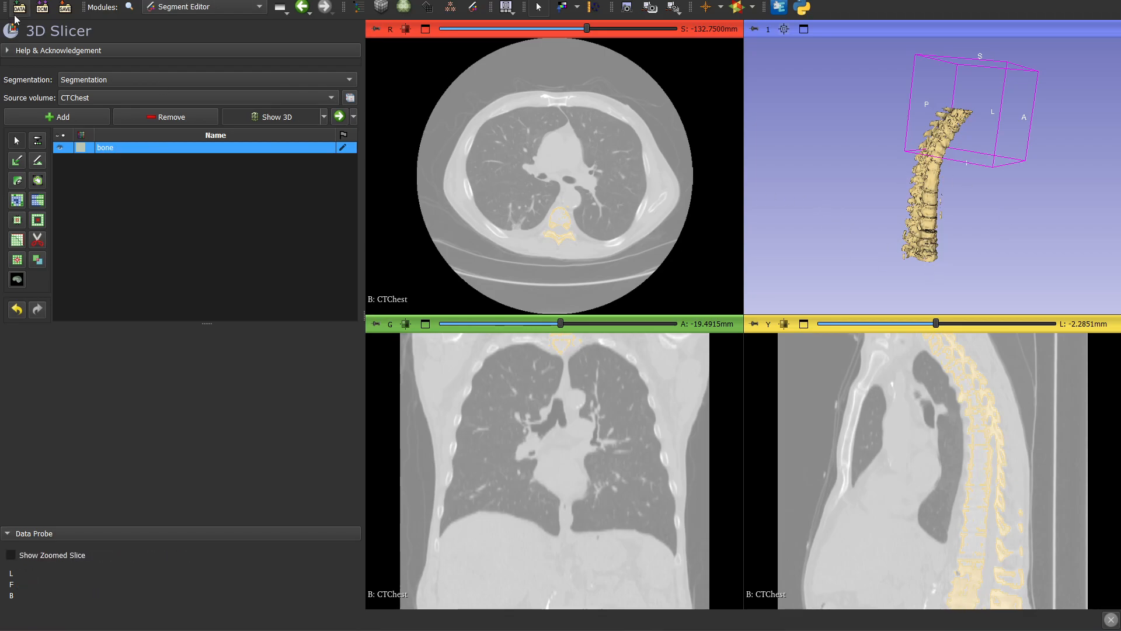
Step: Export the segmentation to the VR Module folder as an OBJ file, with CTChest as reference volume and a size scale of 1.000
{"action": "left_click", "coordinate": [229, 8]}
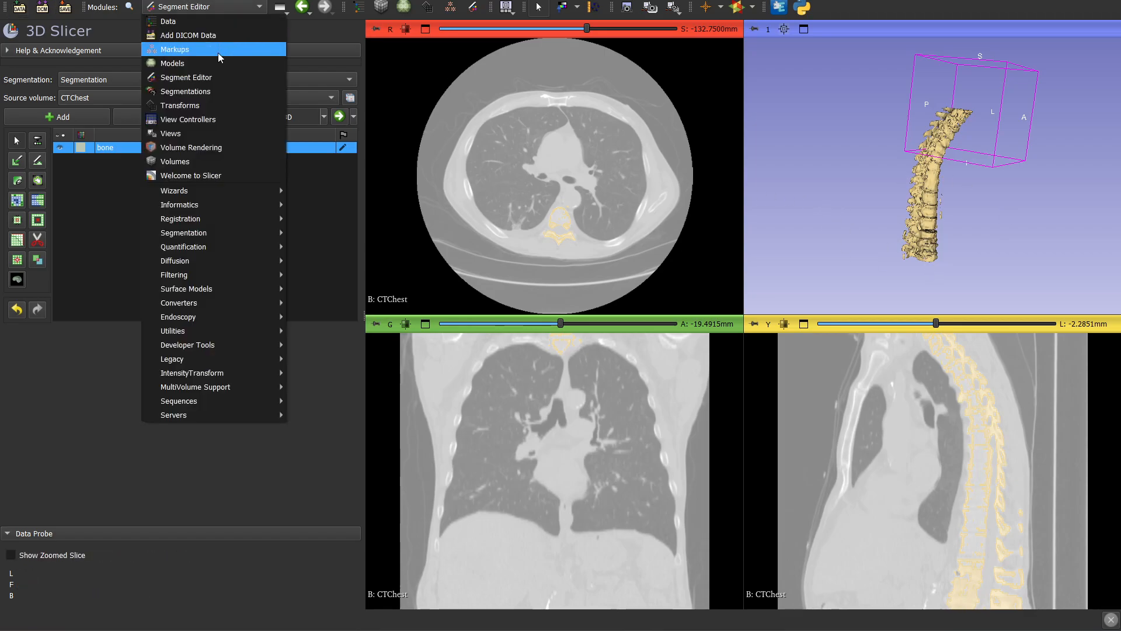
{"action": "left_click", "coordinate": [205, 91]}
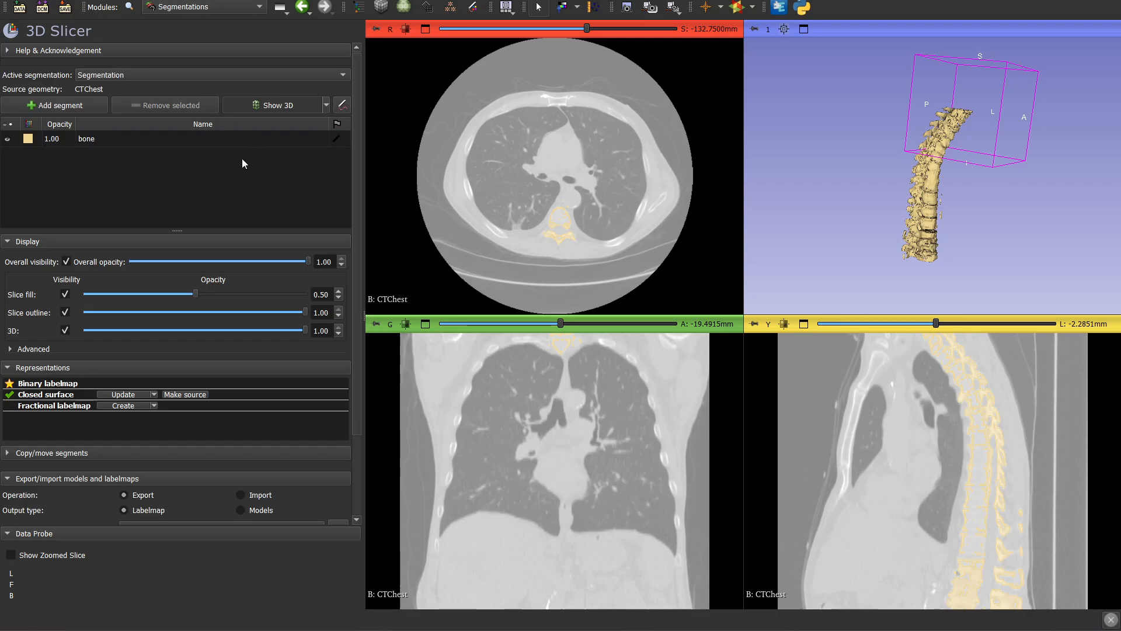
{"action": "scroll", "coordinate": [173, 436], "scroll_direction": "down", "scroll_amount": 3}
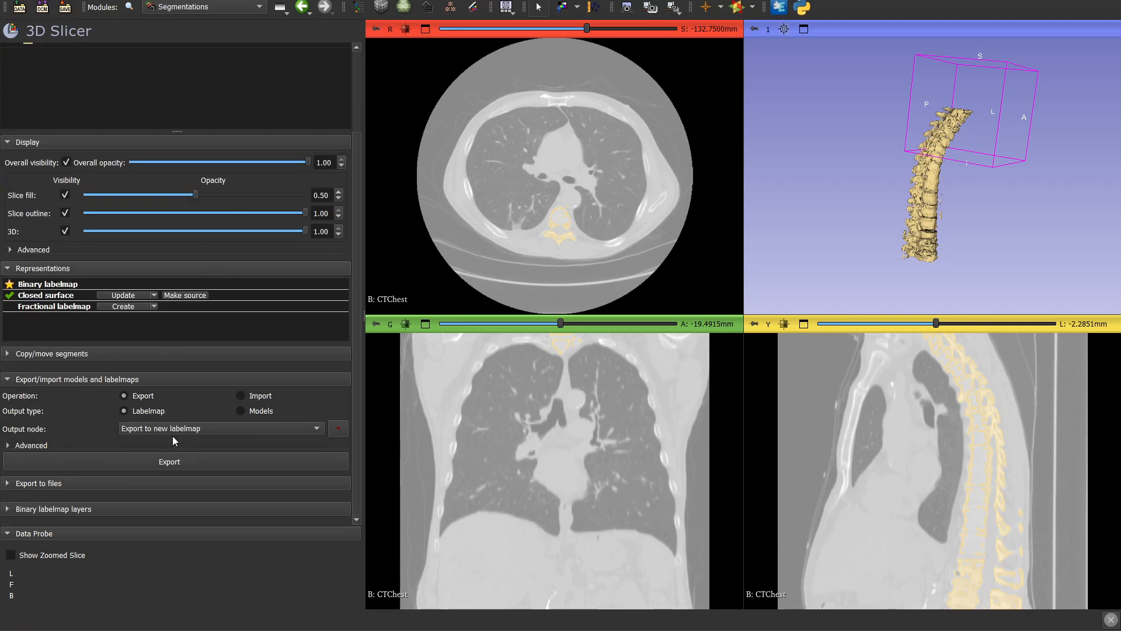
{"action": "left_click", "coordinate": [50, 483]}
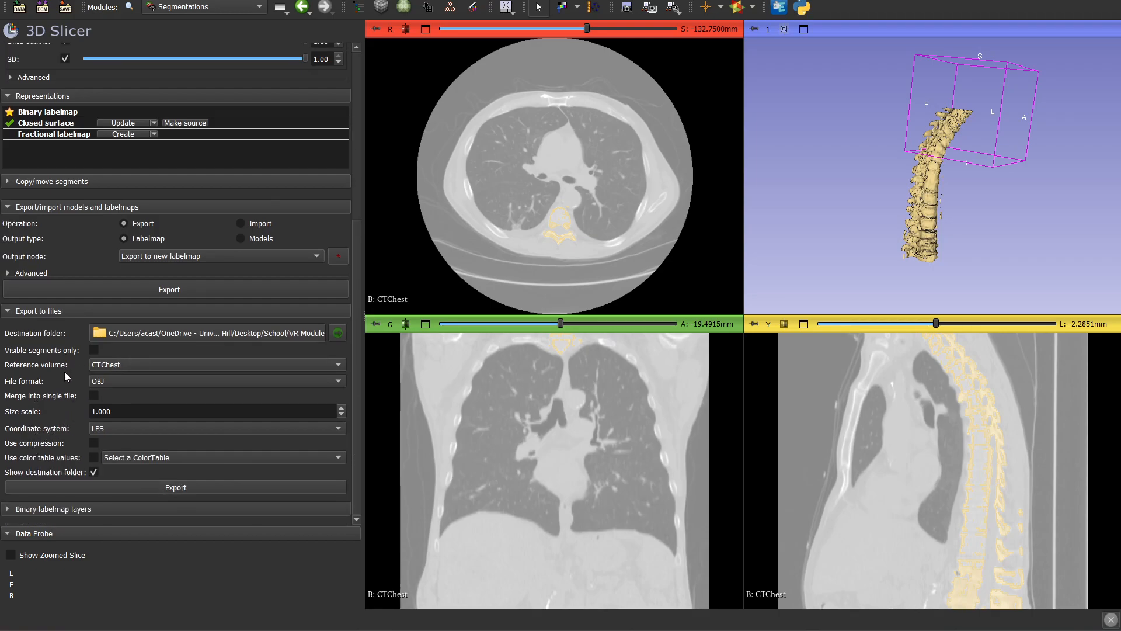
{"action": "left_click", "coordinate": [127, 382]}
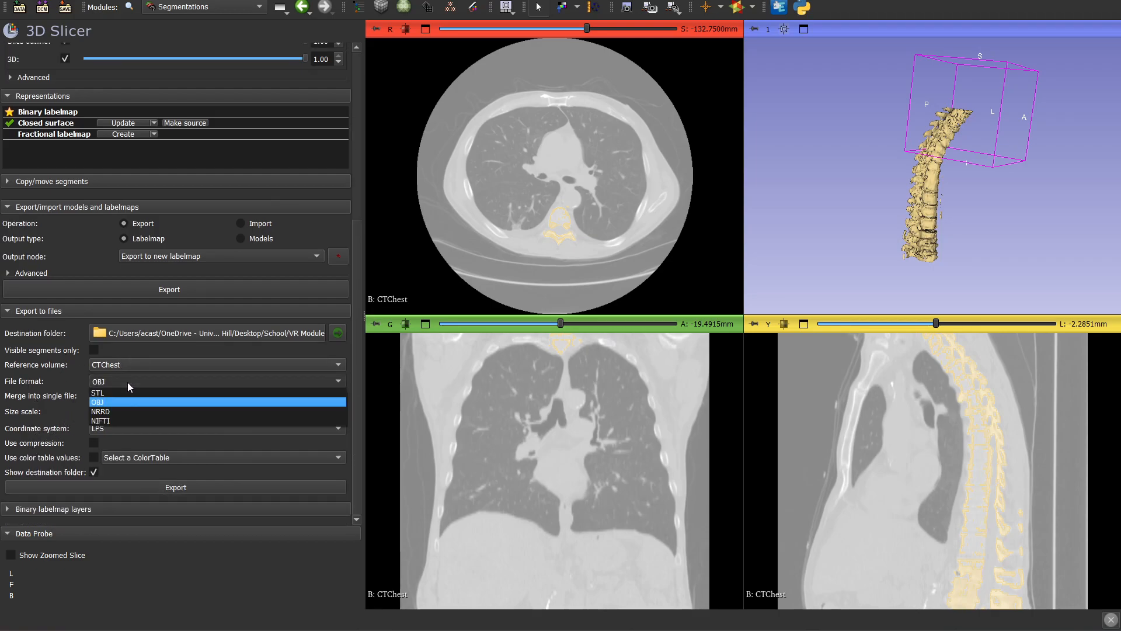
{"action": "left_click", "coordinate": [117, 401]}
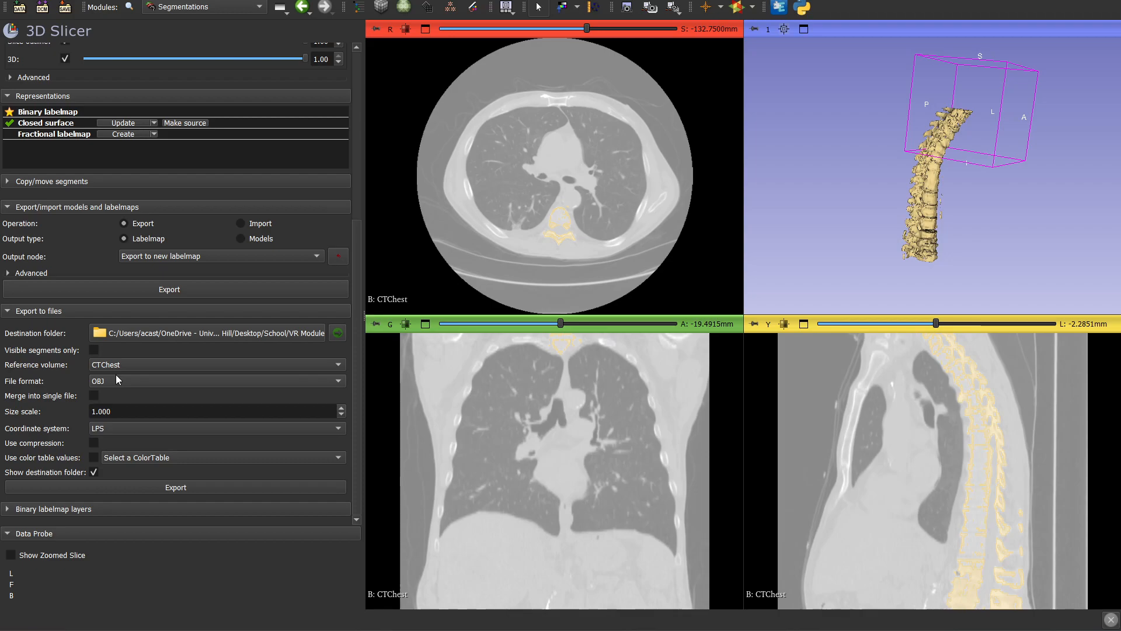
{"action": "left_click", "coordinate": [198, 488]}
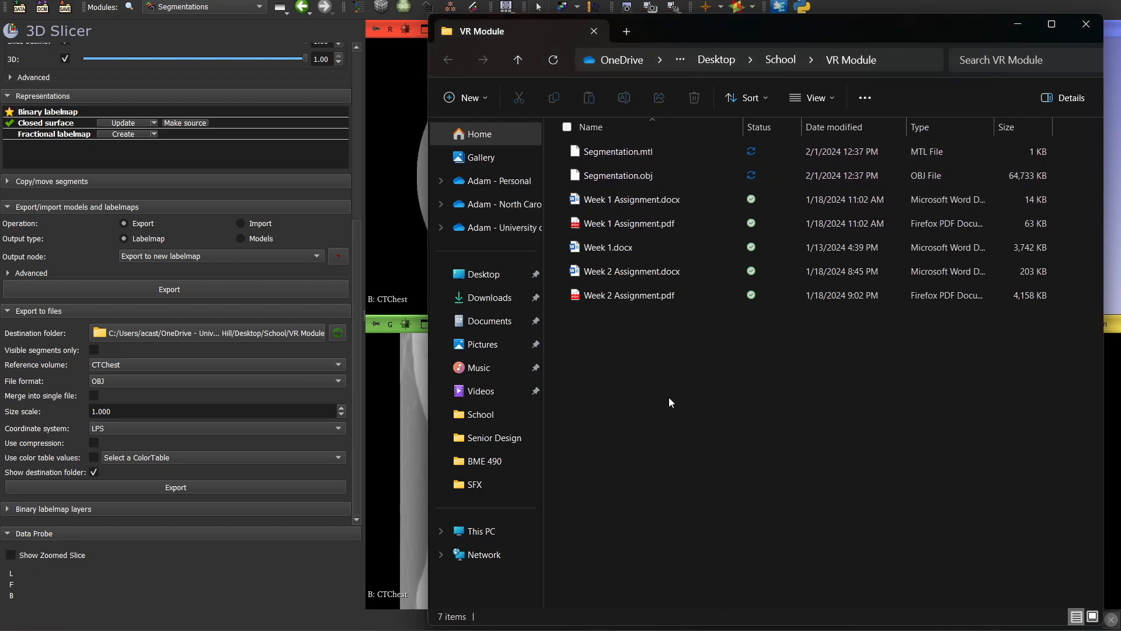
Step: Rename the exported Segmentation.obj file in the VR Module folder as Spine.obj
{"action": "left_click", "coordinate": [646, 143]}
{"action": "left_click", "coordinate": [635, 176]}
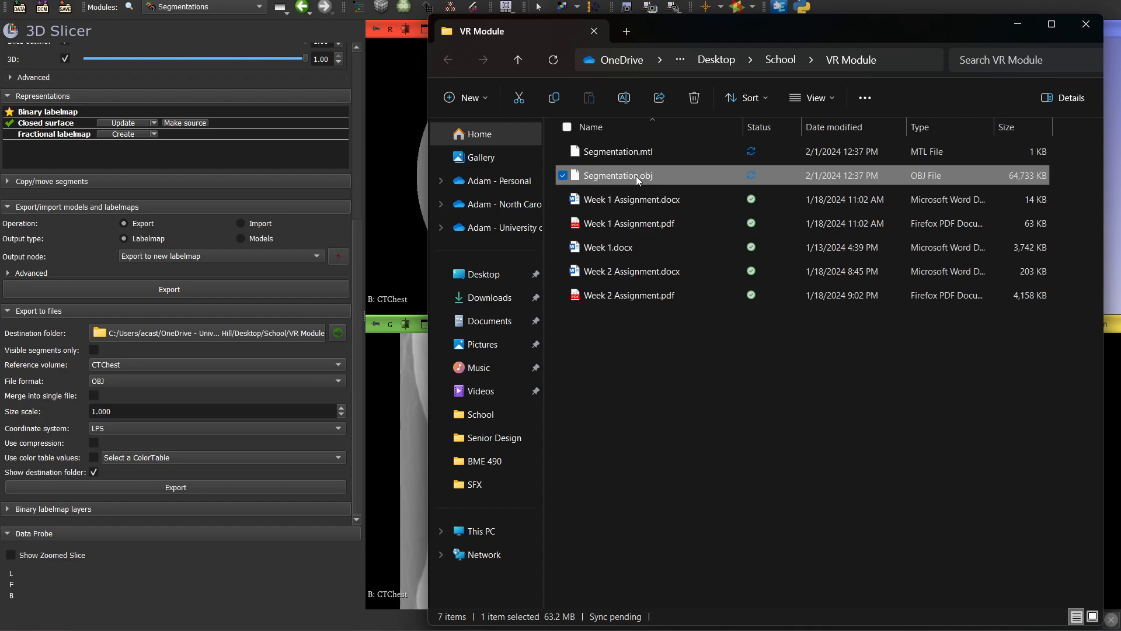
{"action": "right_click", "coordinate": [636, 176]}
{"action": "left_click", "coordinate": [704, 186]}
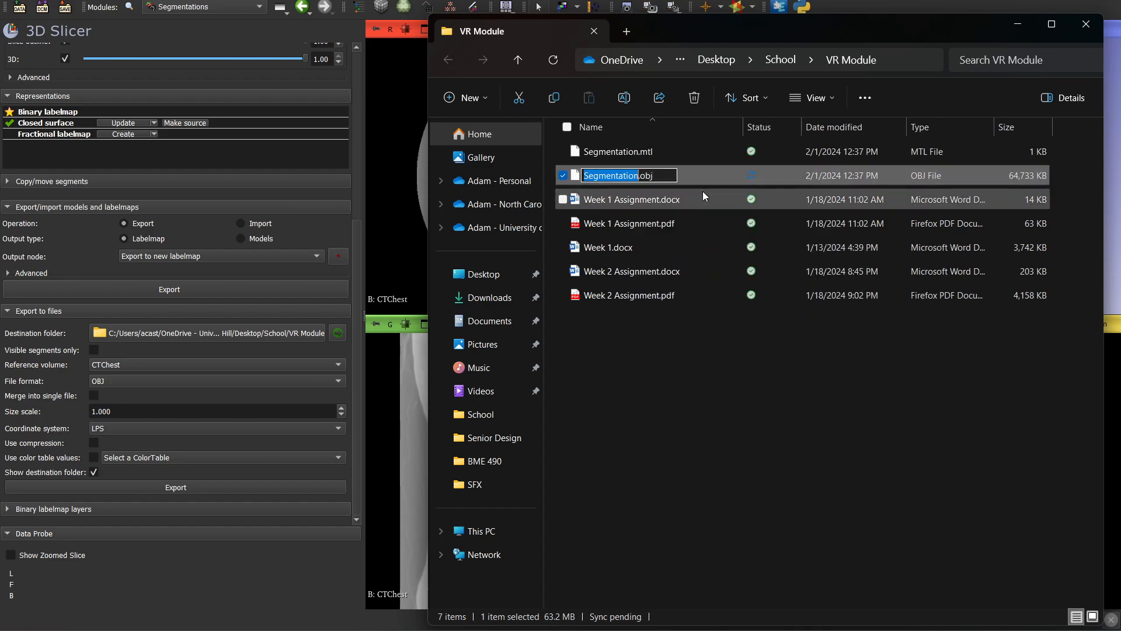
{"action": "type", "text": "Spine"}
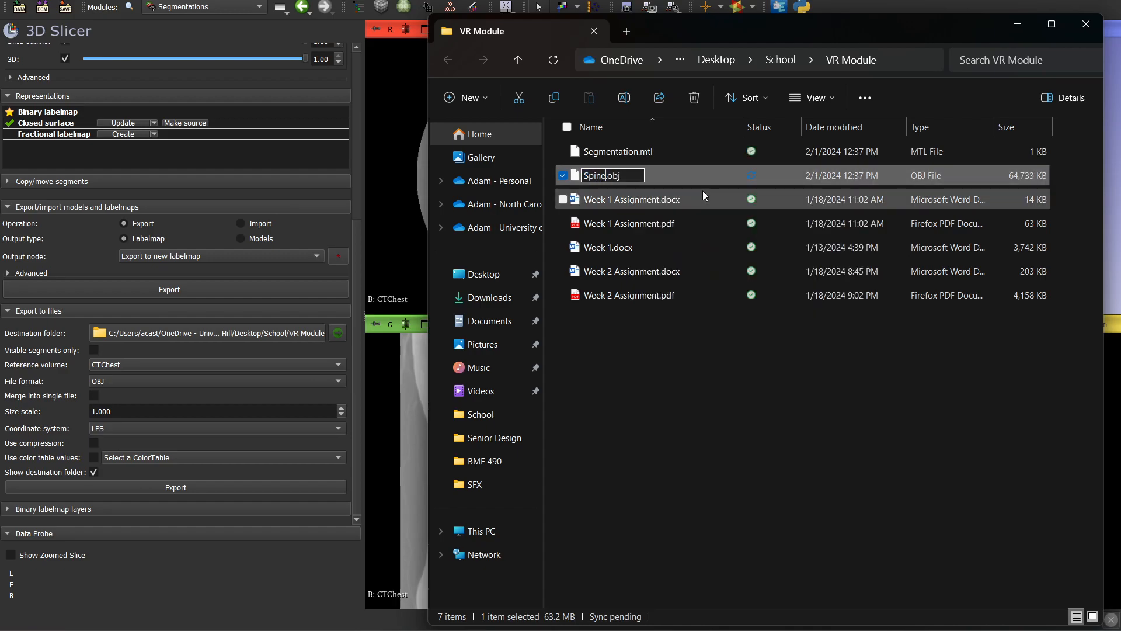
{"action": "key", "text": "Return"}
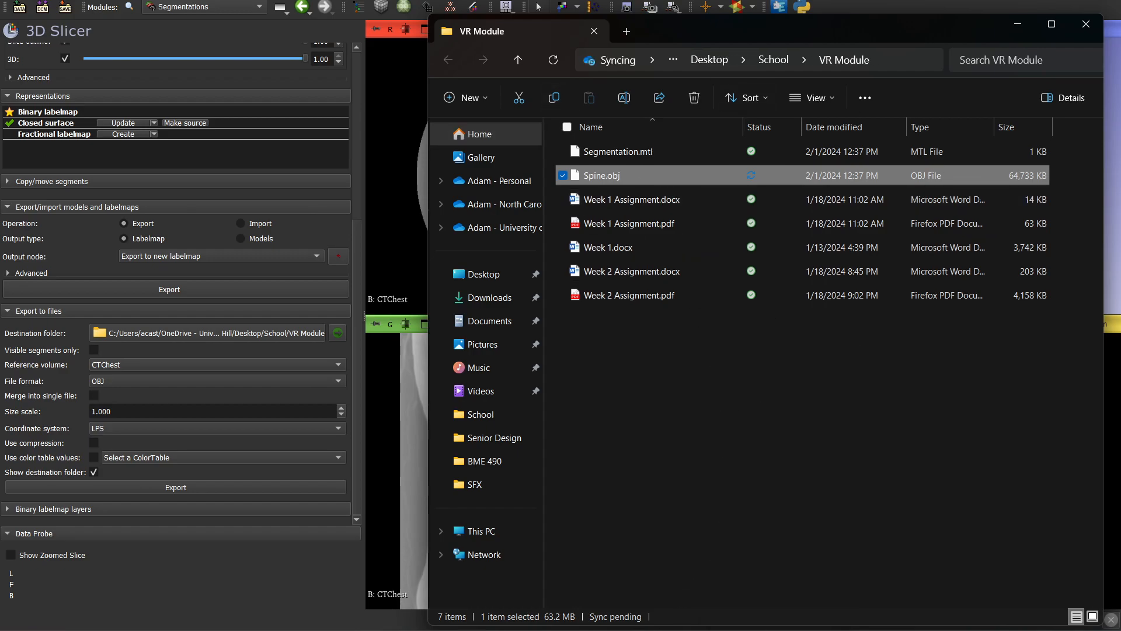
Step: Switch to the VRModule project in Unreal Editor, create a folder named CADDemo in Content and open it
{"action": "mouse_move", "coordinate": [733, 630]}
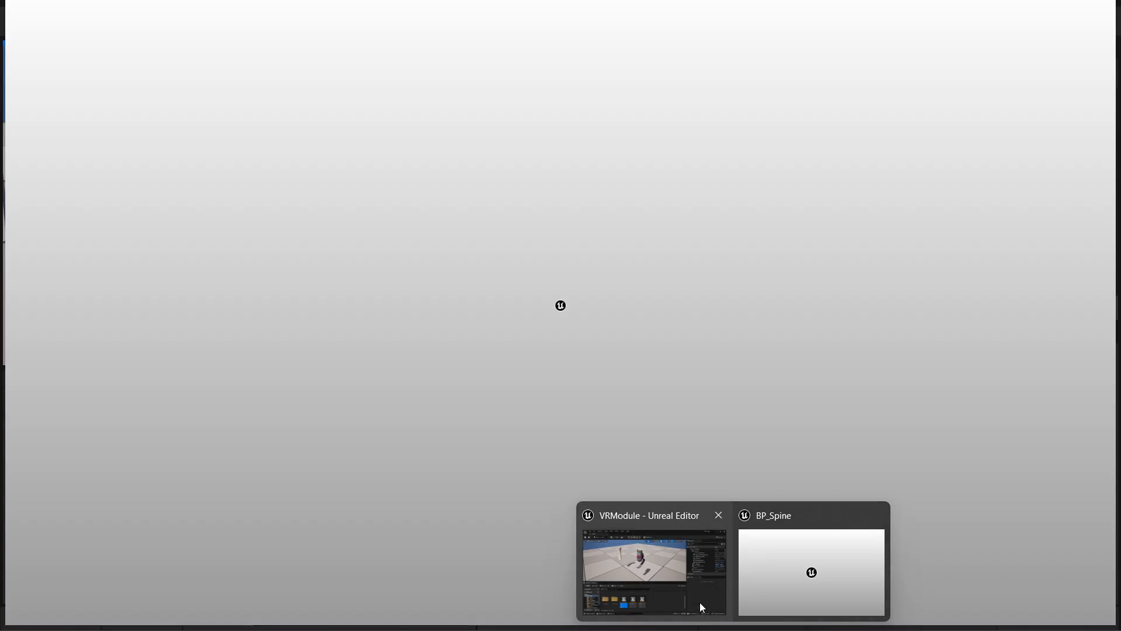
{"action": "left_click", "coordinate": [697, 588]}
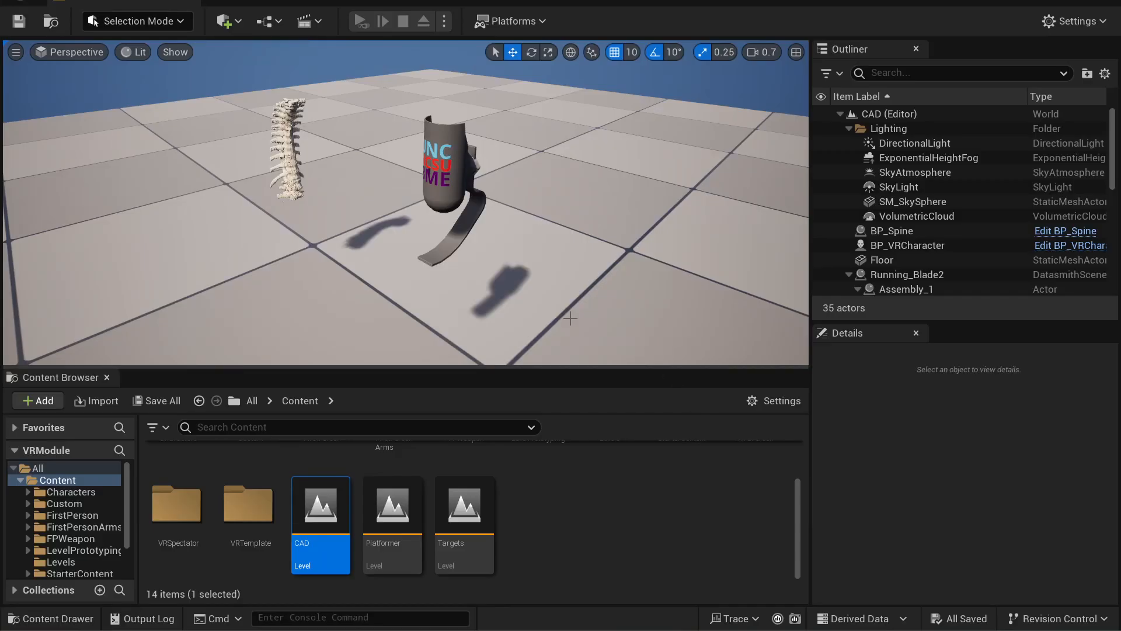
{"action": "right_click", "coordinate": [598, 539]}
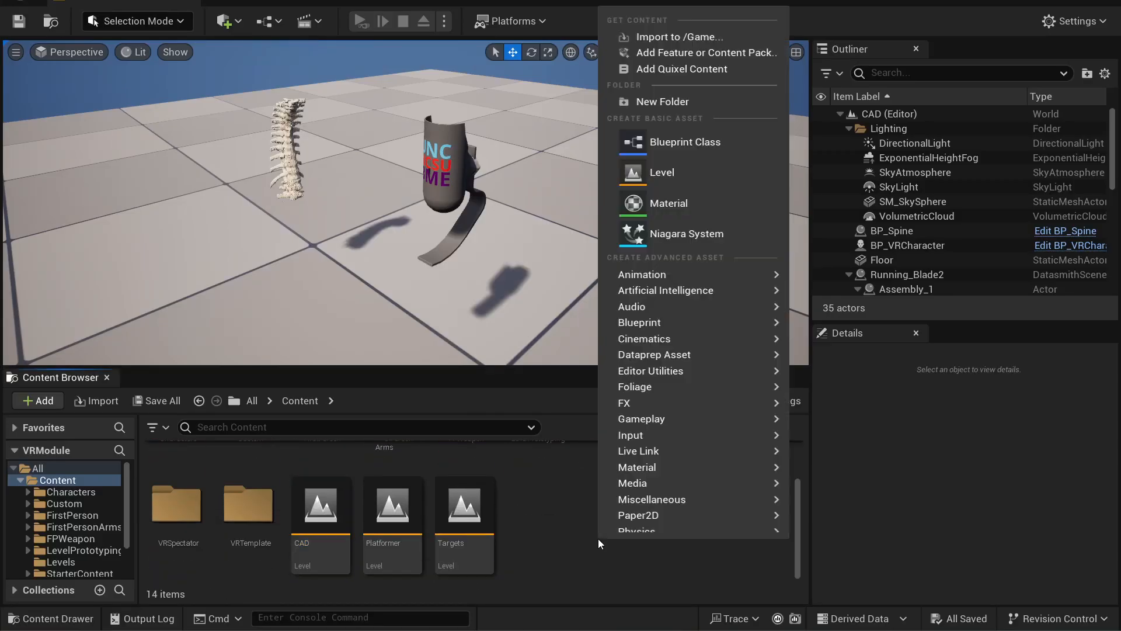
{"action": "left_click", "coordinate": [646, 103]}
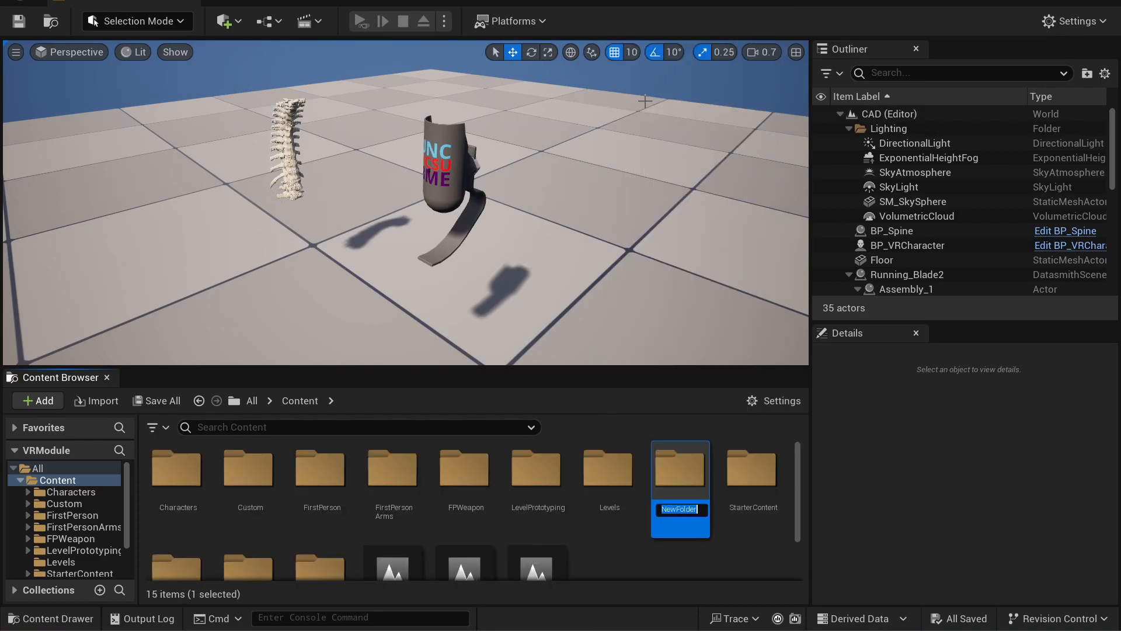
{"action": "type", "text": "CAD"}
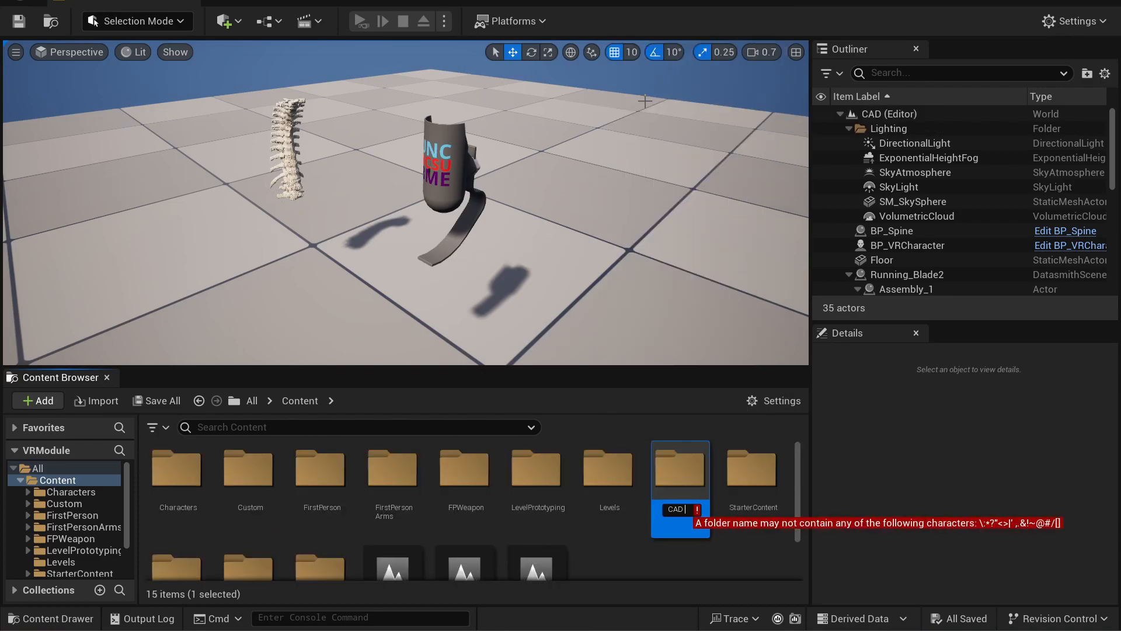
{"action": "type", "text": "DEmo"}
{"action": "key", "text": "Return"}
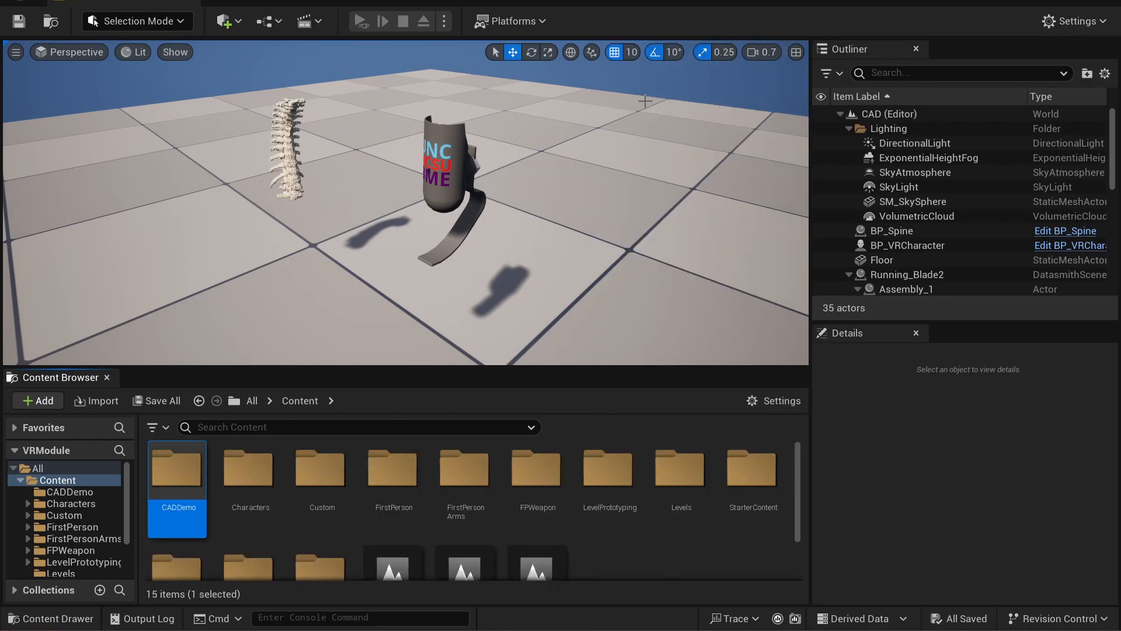
{"action": "double_click", "coordinate": [199, 457]}
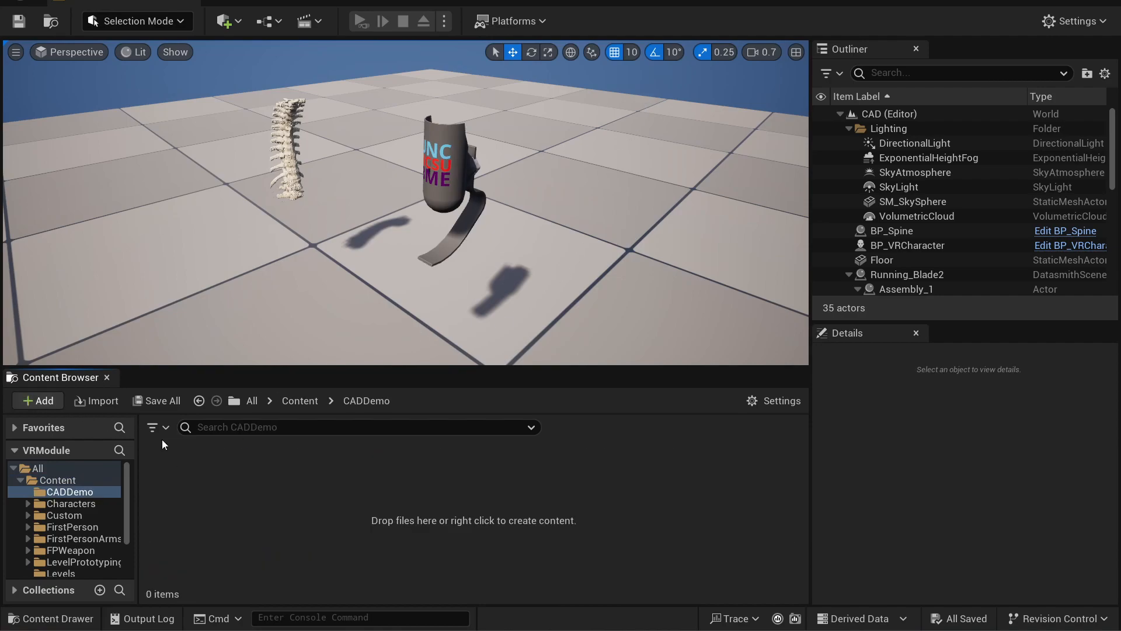
Step: Import Spine.obj from the VR Module folder into the CADDemo folder with the default assets pipeline settings
{"action": "mouse_move", "coordinate": [253, 627]}
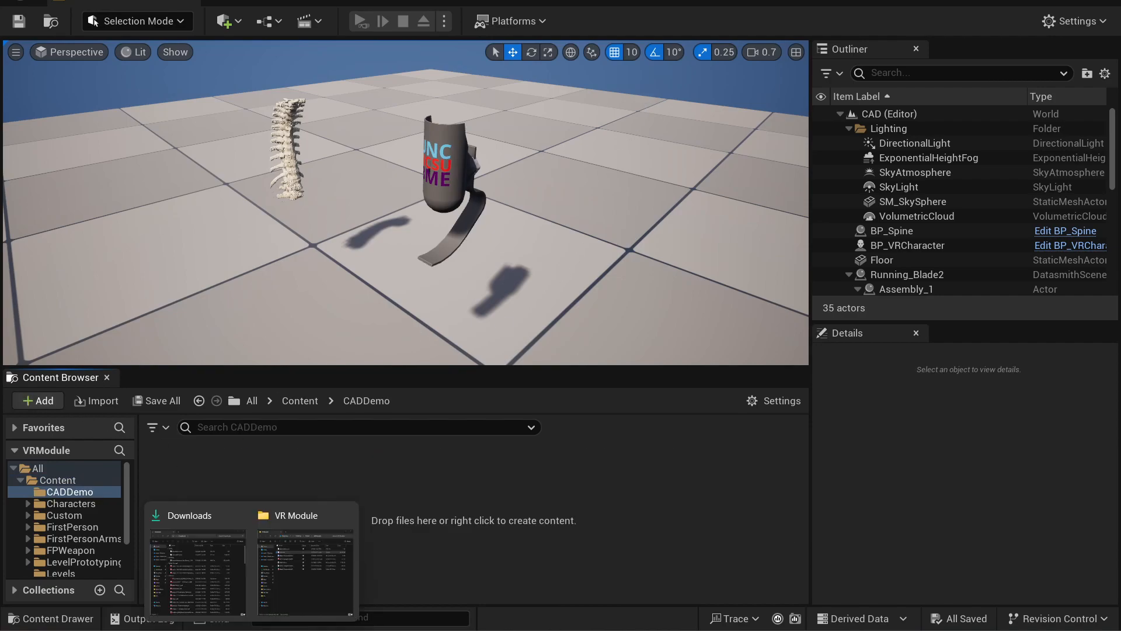
{"action": "left_click", "coordinate": [276, 584]}
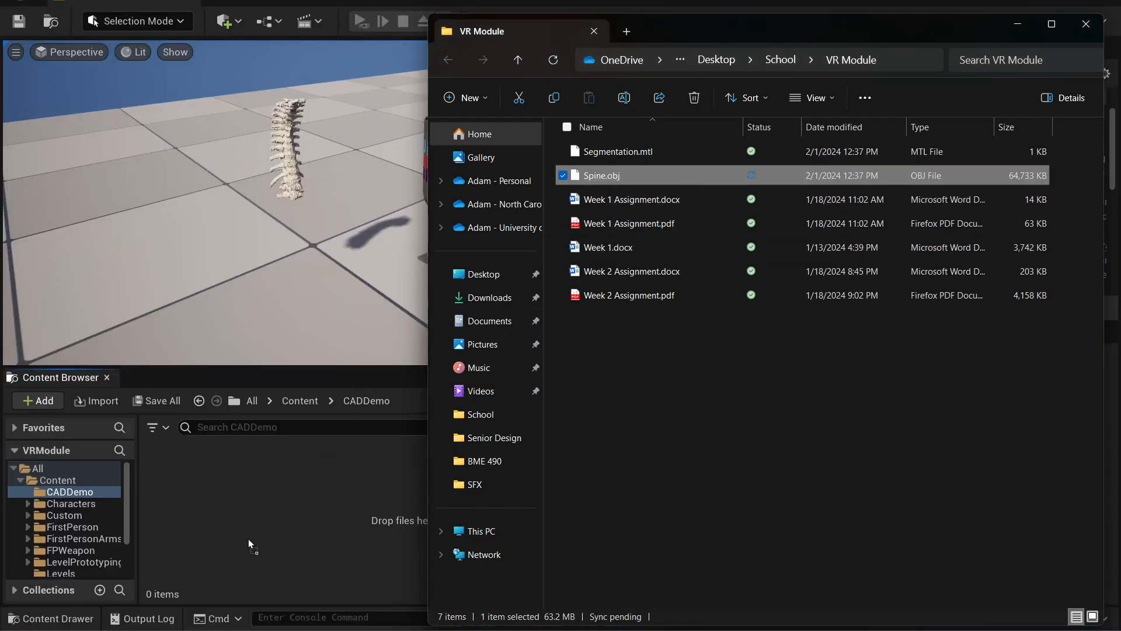
{"action": "left_click_drag", "start_coordinate": [250, 527], "coordinate": [250, 527]}
{"action": "left_click", "coordinate": [351, 62]}
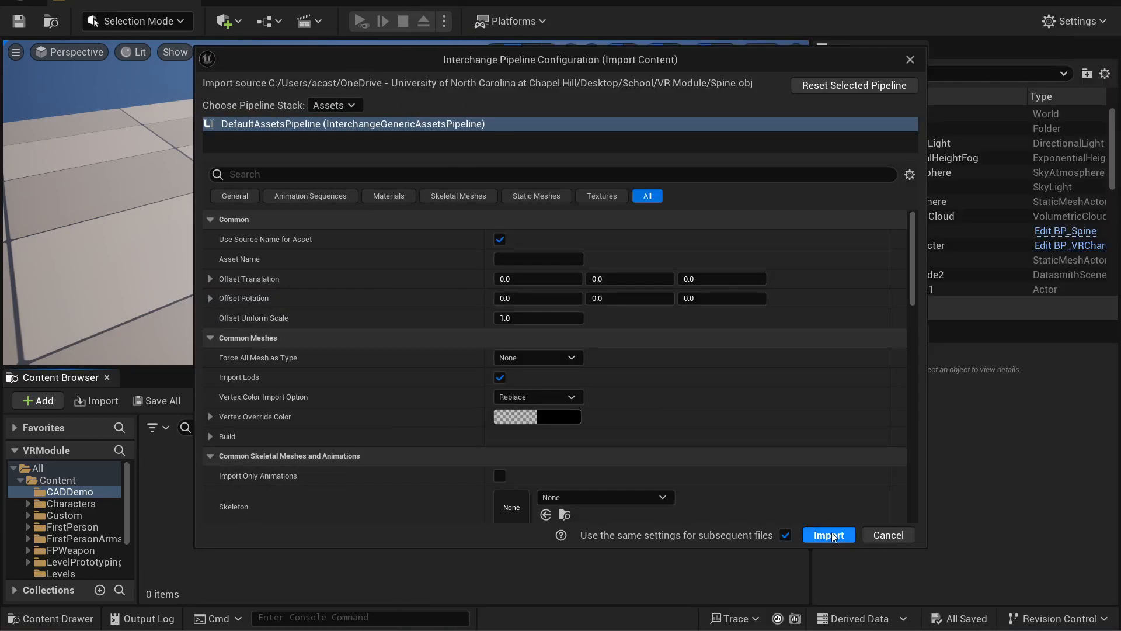
{"action": "left_click", "coordinate": [829, 535]}
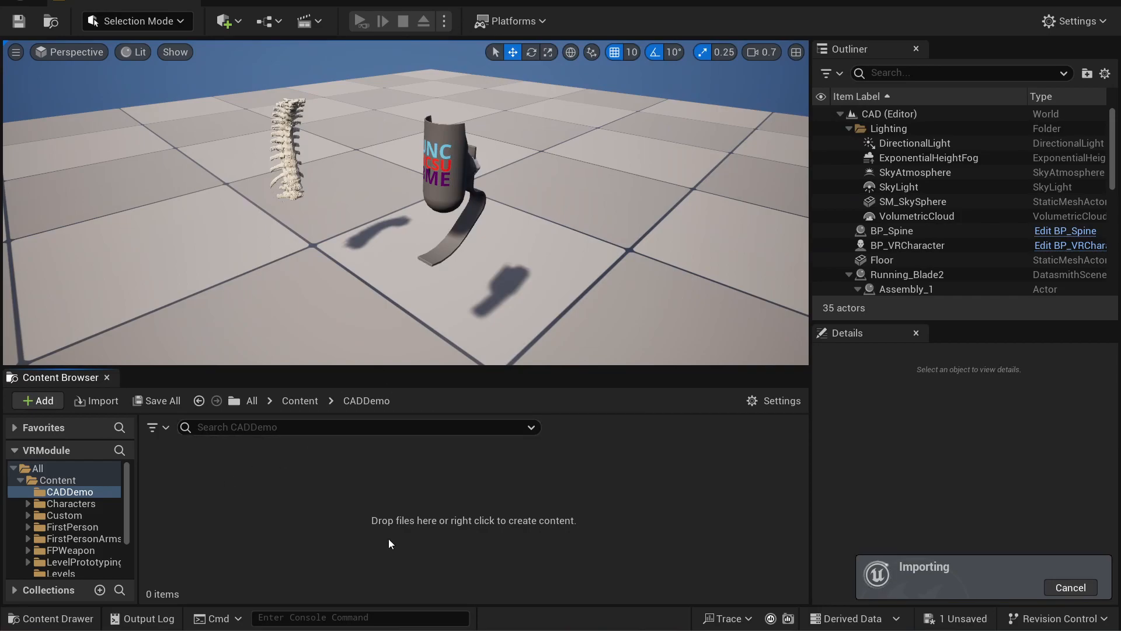
Step: Delete the existing BP_Spine actor from the CAD level and bring the empty floor area into view
{"action": "scroll", "coordinate": [467, 278], "scroll_direction": "down", "scroll_amount": 5}
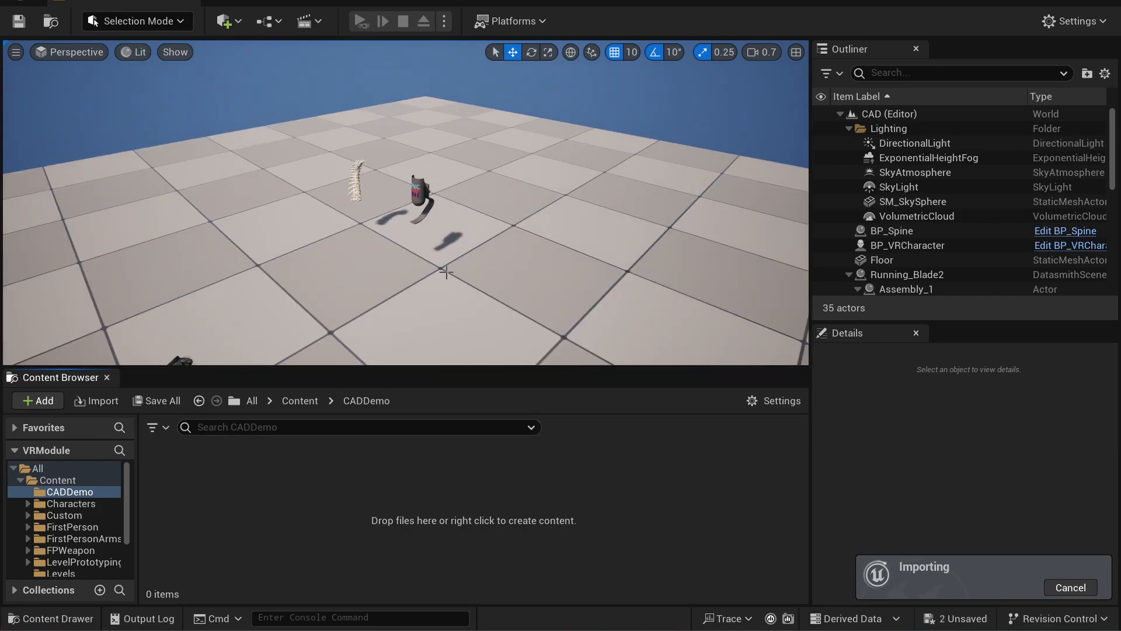
{"action": "left_click", "coordinate": [913, 235]}
{"action": "key", "text": "Delete"}
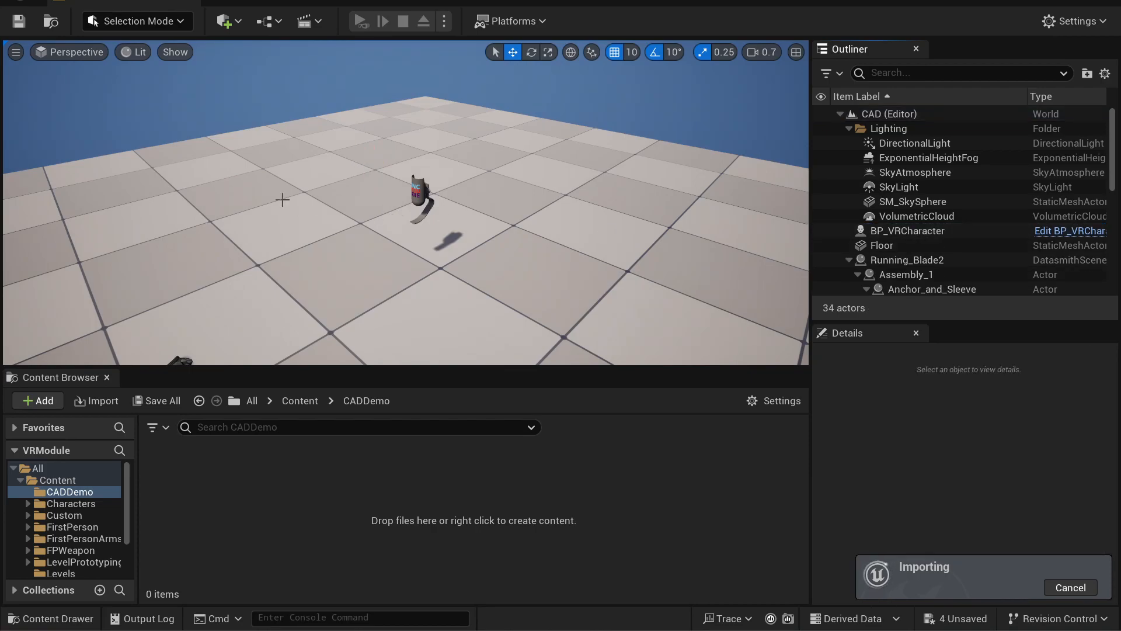
{"action": "scroll", "coordinate": [302, 201], "scroll_direction": "up", "scroll_amount": 5}
{"action": "scroll", "coordinate": [302, 200], "scroll_direction": "down", "scroll_amount": 5}
{"action": "right_click_drag", "start_coordinate": [302, 201], "coordinate": [234, 201]}
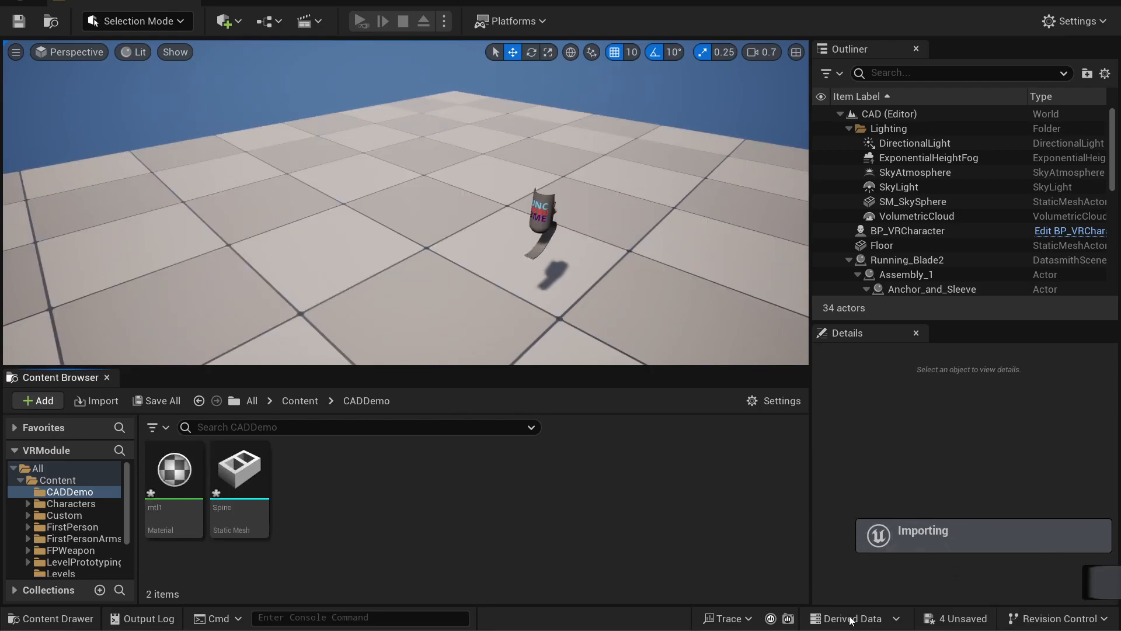
{"action": "right_click_drag", "start_coordinate": [363, 235], "coordinate": [423, 263]}
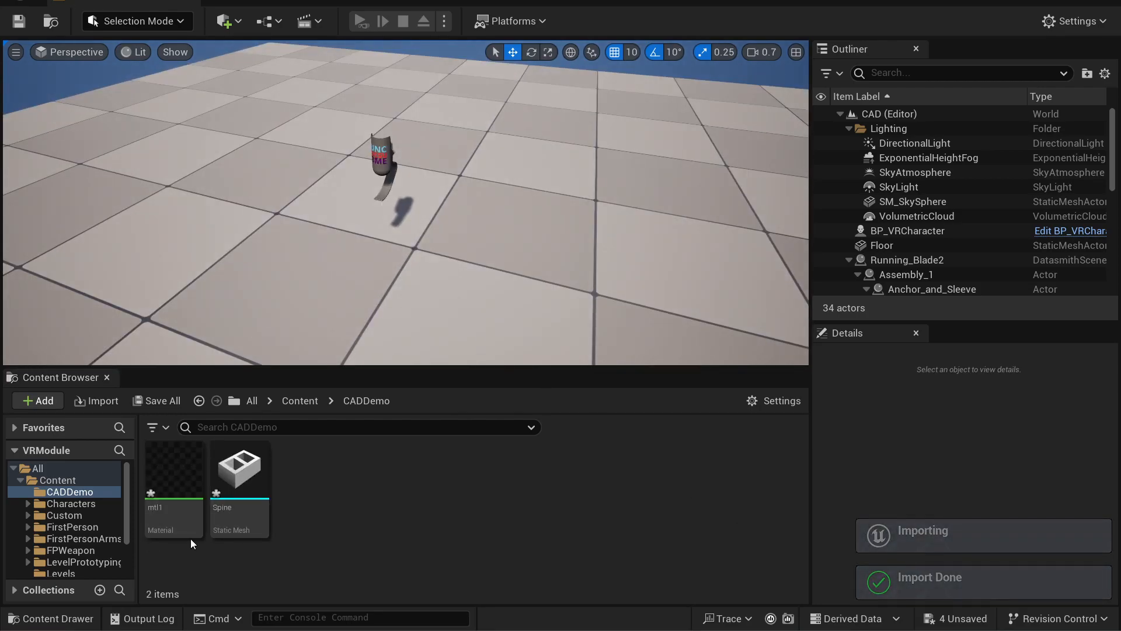
Step: Locate and select the Grabbable_SmallCube blueprint in the VRTemplate Blueprints folder
{"action": "right_click", "coordinate": [282, 485]}
{"action": "left_click", "coordinate": [243, 566]}
{"action": "scroll", "coordinate": [75, 516], "scroll_direction": "down", "scroll_amount": 3}
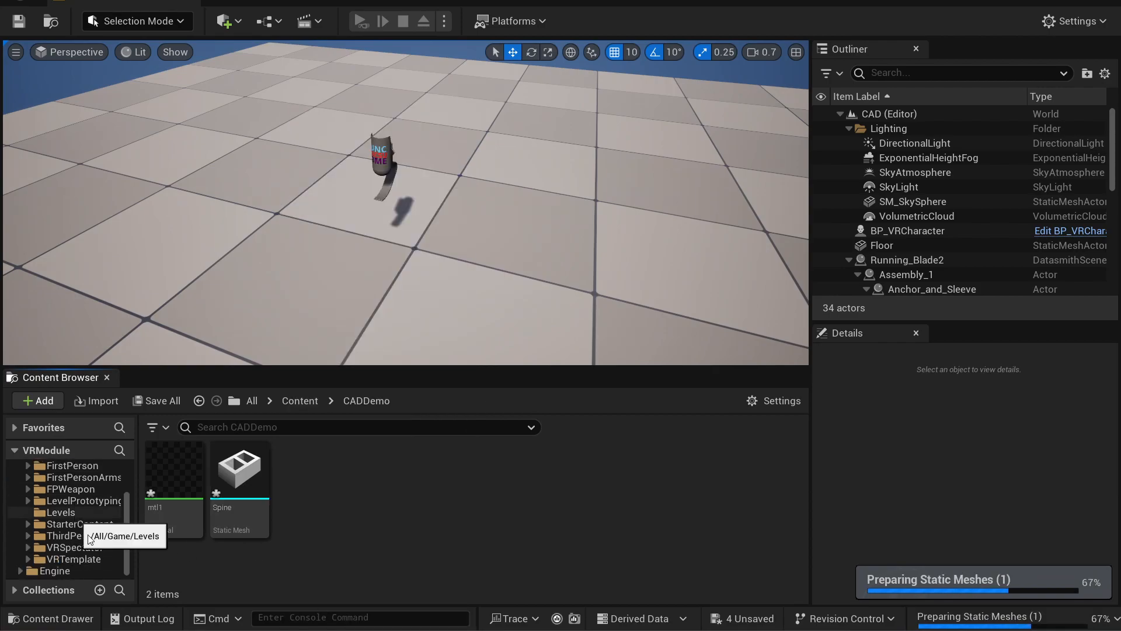
{"action": "left_click", "coordinate": [79, 556]}
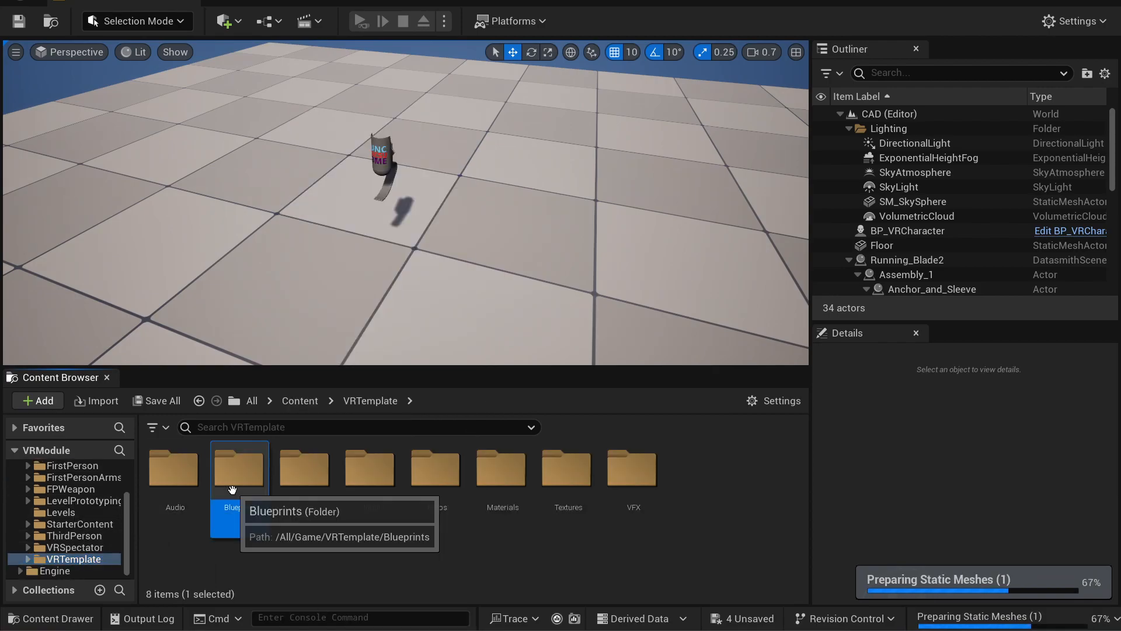
{"action": "double_click", "coordinate": [234, 479]}
{"action": "left_click", "coordinate": [257, 486]}
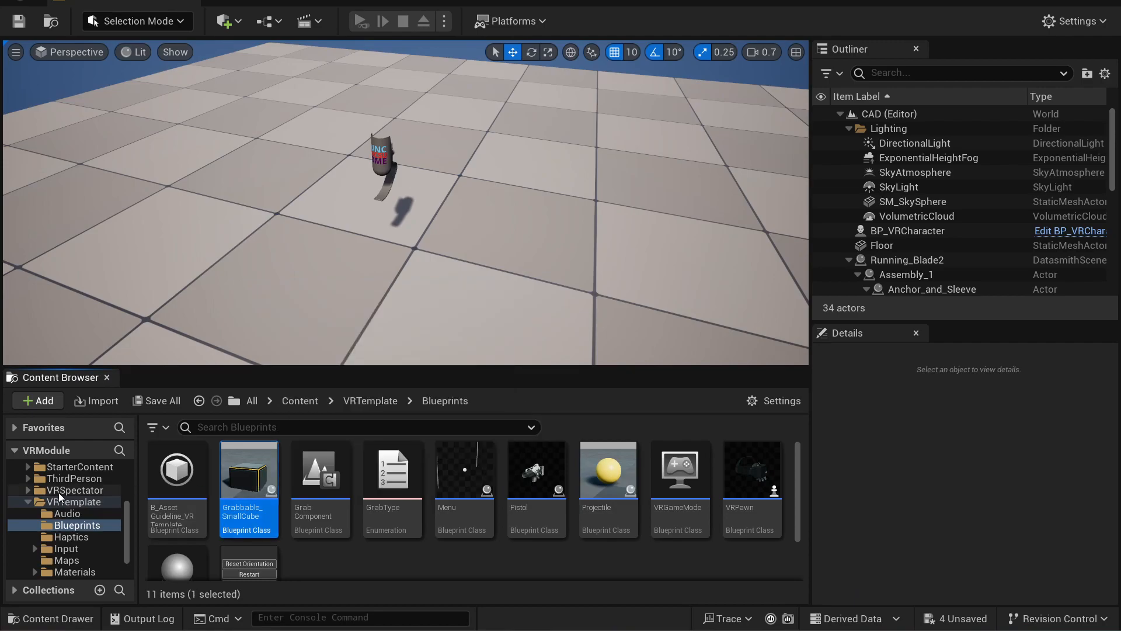
Step: Check the assets in the Custom folder and return to the CADDemo folder
{"action": "scroll", "coordinate": [58, 492], "scroll_direction": "up", "scroll_amount": 3}
{"action": "scroll", "coordinate": [110, 493], "scroll_direction": "up", "scroll_amount": 3}
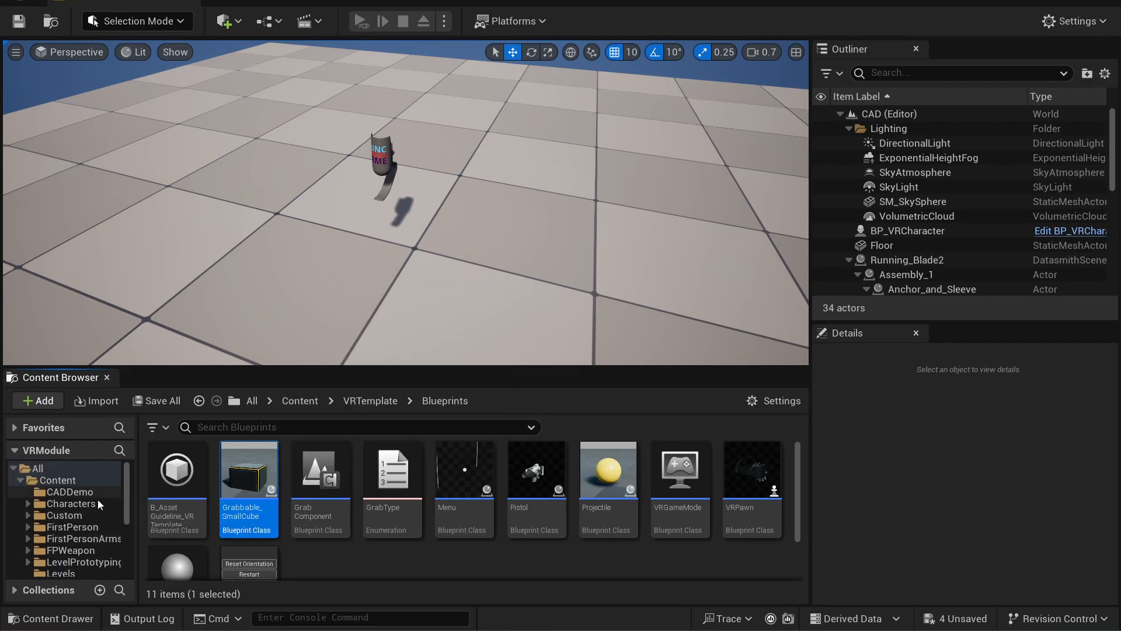
{"action": "left_click", "coordinate": [65, 515]}
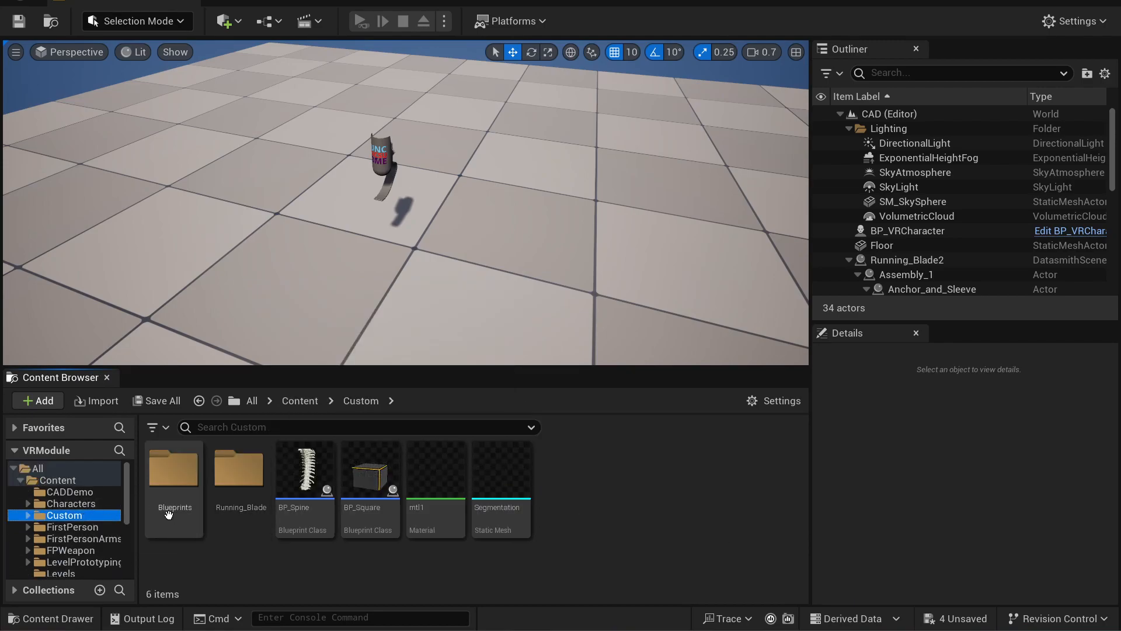
{"action": "left_click", "coordinate": [70, 491]}
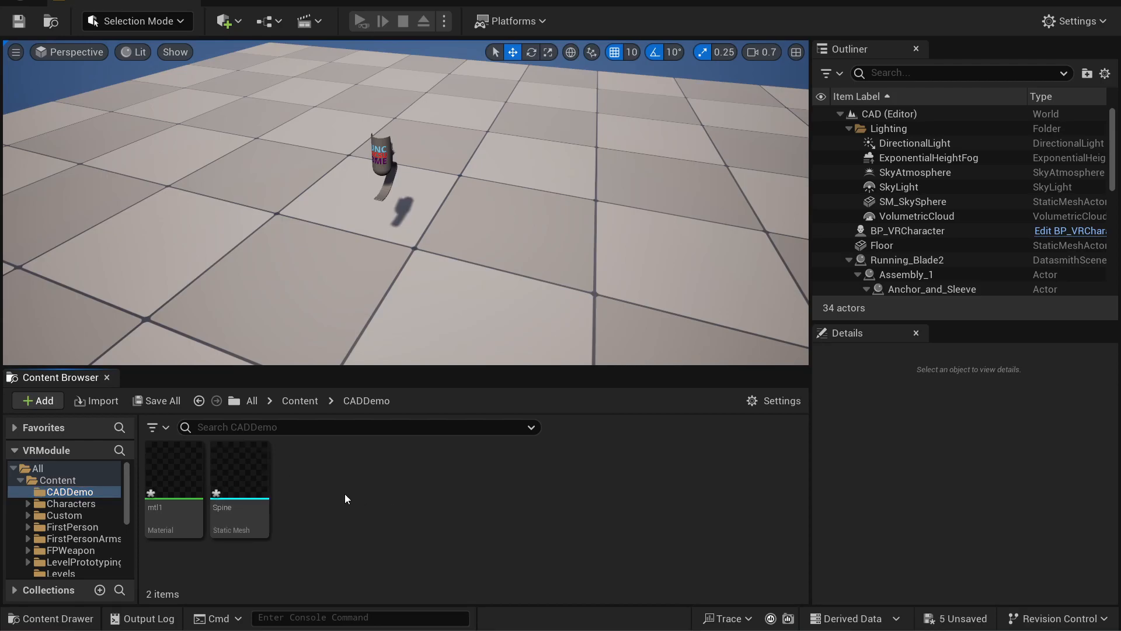
Step: Paste the copied grabbable cube blueprint into the CADDemo folder and name it BP_SpineDemo
{"action": "key", "text": "ctrl+v"}
{"action": "right_click", "coordinate": [306, 480]}
{"action": "left_click", "coordinate": [360, 174]}
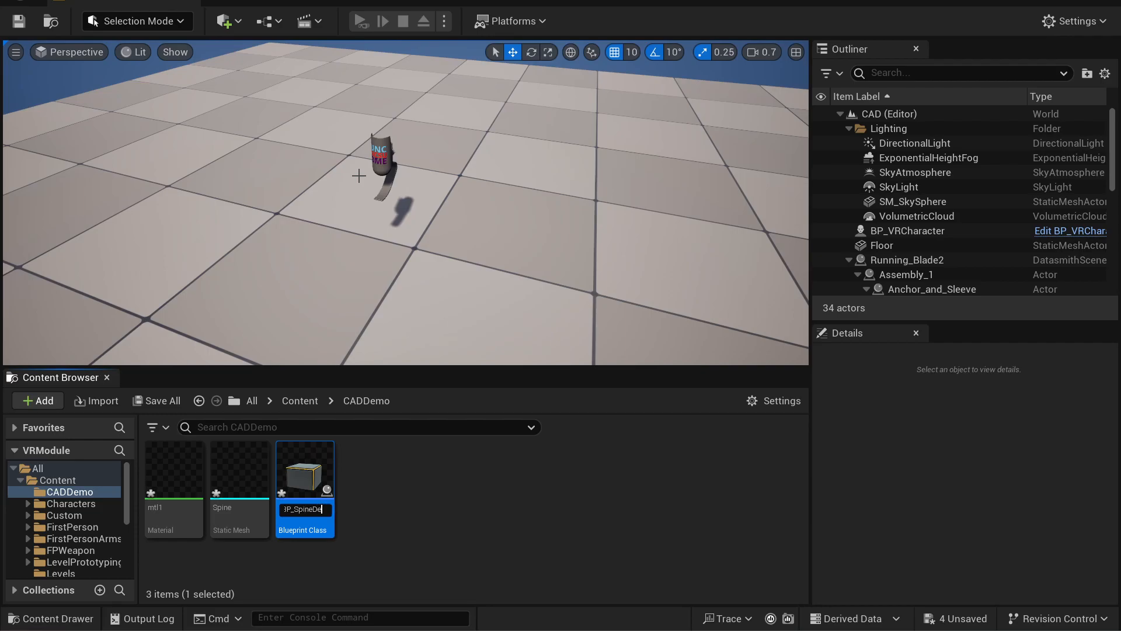
{"action": "type", "text": "BP_SpineDemo"}
{"action": "key", "text": "Return"}
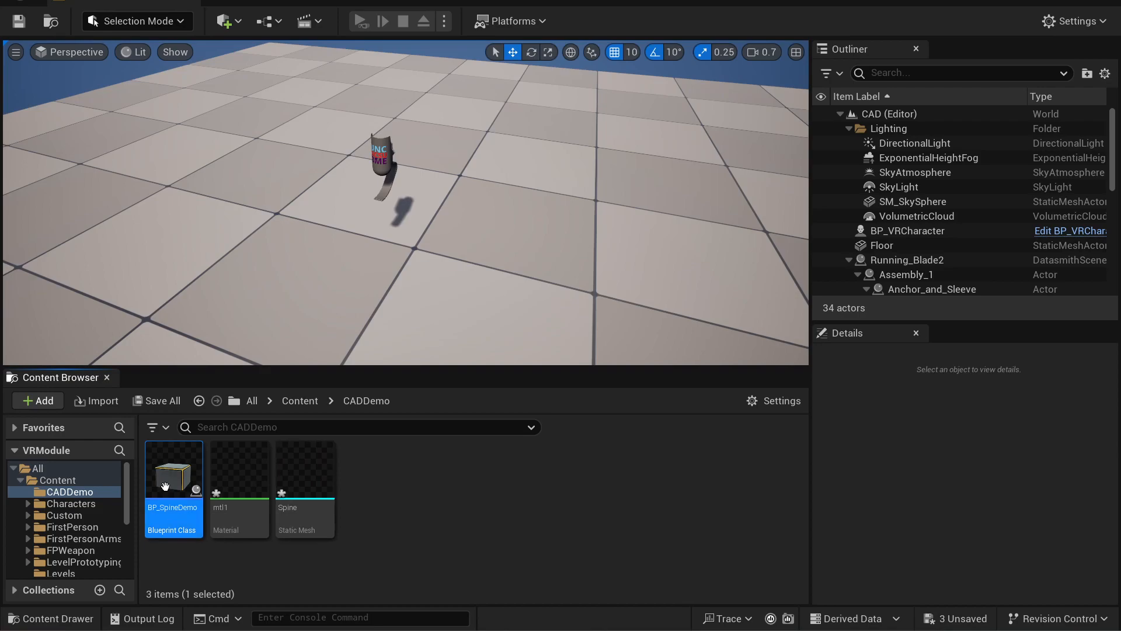
Step: Open the BP_SpineDemo blueprint and show its 3D viewport with the cube in view
{"action": "mouse_move", "coordinate": [182, 470]}
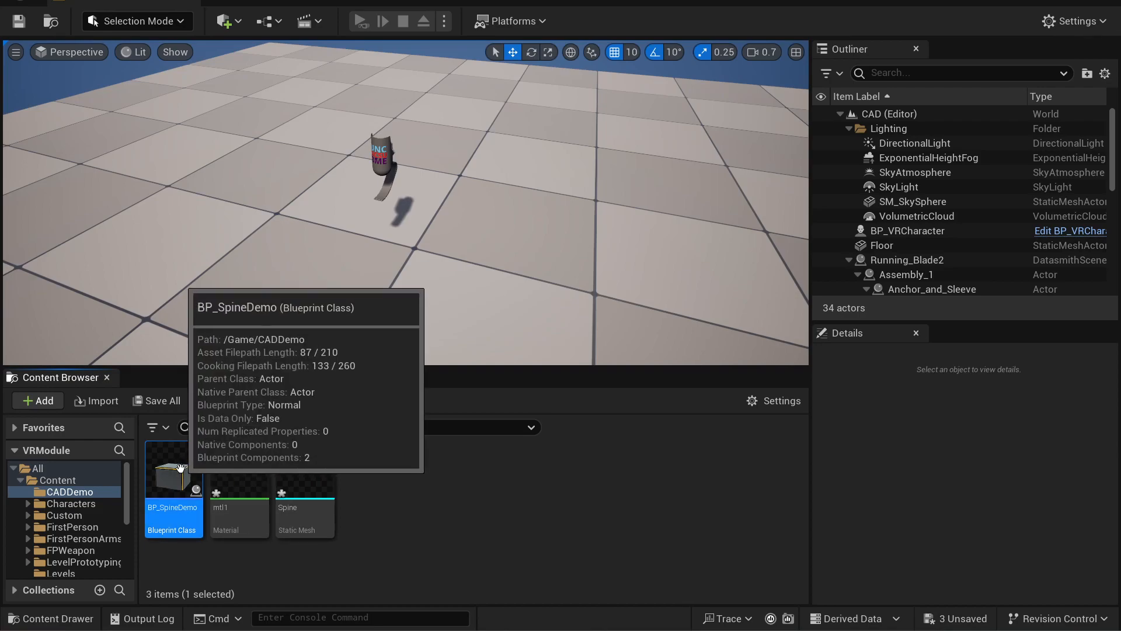
{"action": "double_click", "coordinate": [180, 471]}
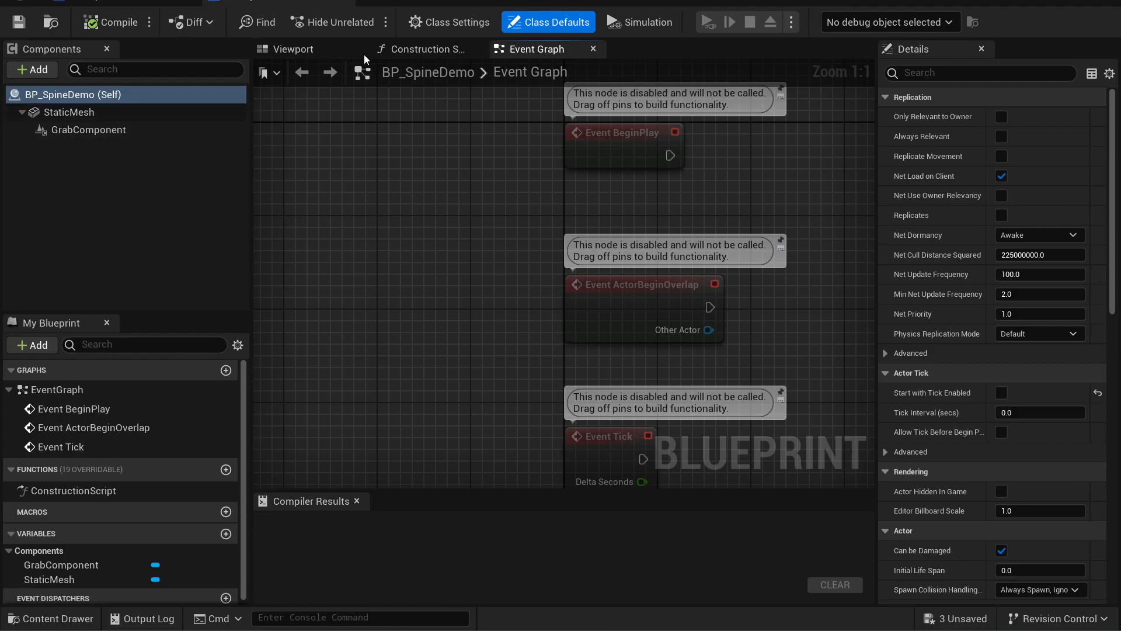
{"action": "left_click", "coordinate": [342, 51]}
{"action": "scroll", "coordinate": [569, 283], "scroll_direction": "up", "scroll_amount": 6}
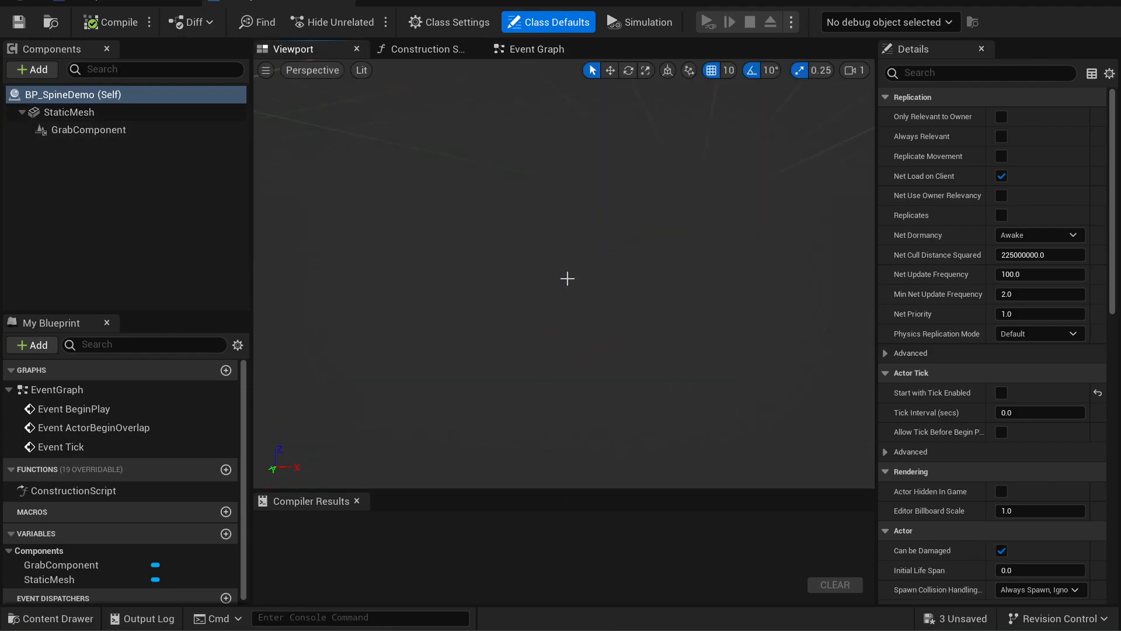
{"action": "scroll", "coordinate": [566, 281], "scroll_direction": "down", "scroll_amount": 6}
Step: Replace the StaticMesh component's cube mesh with the Spine mesh, and compile and save the blueprint
{"action": "left_click", "coordinate": [88, 111]}
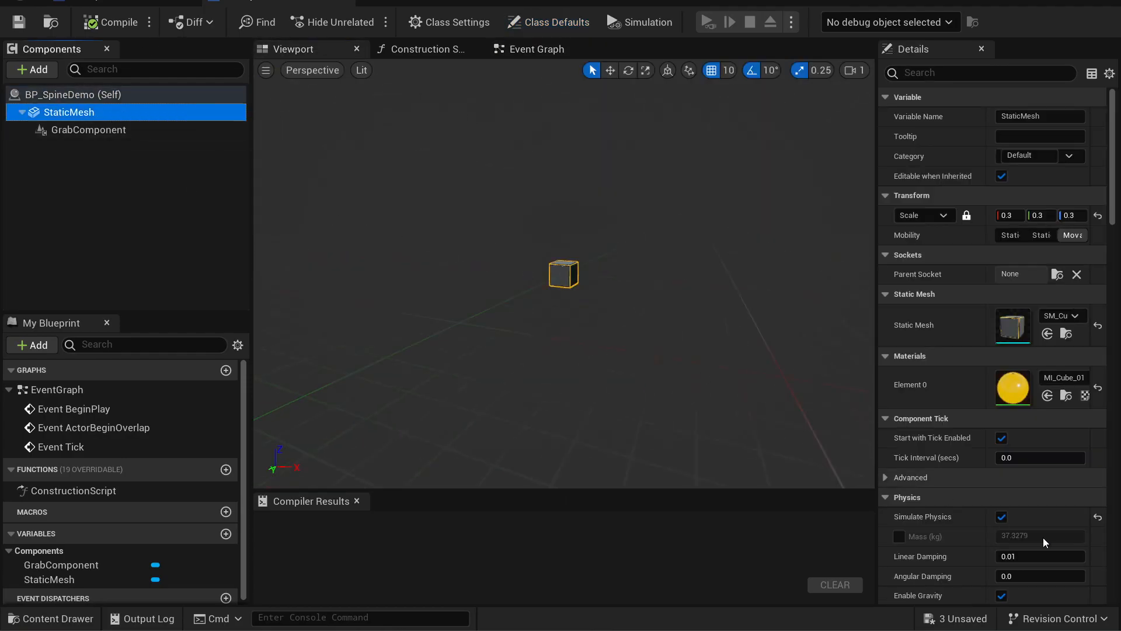
{"action": "left_click", "coordinate": [1060, 316]}
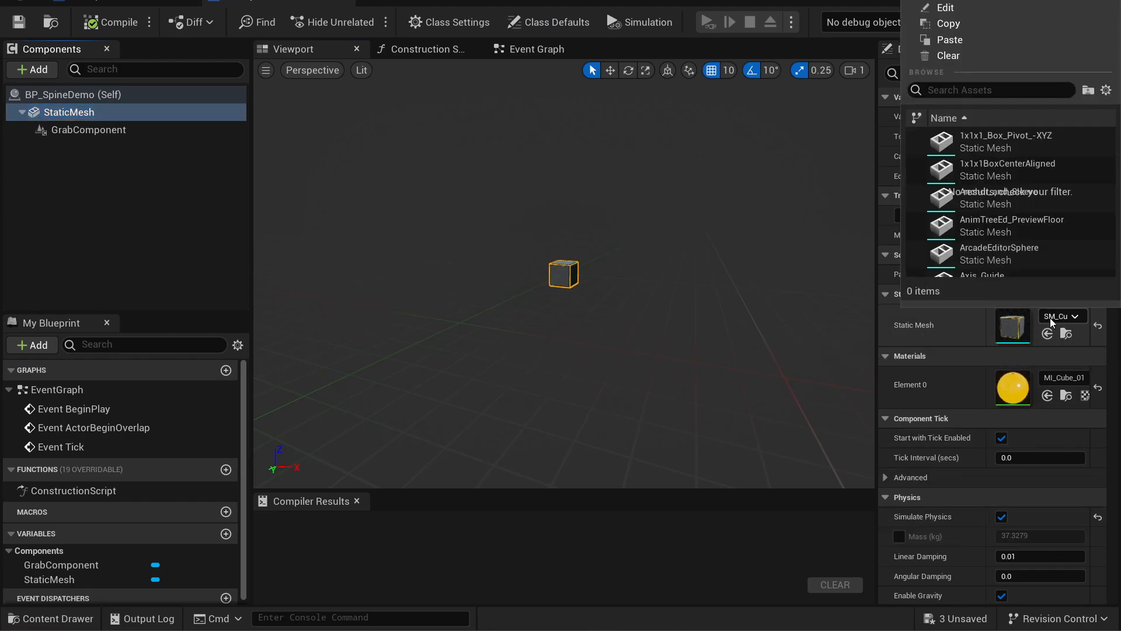
{"action": "type", "text": "spine"}
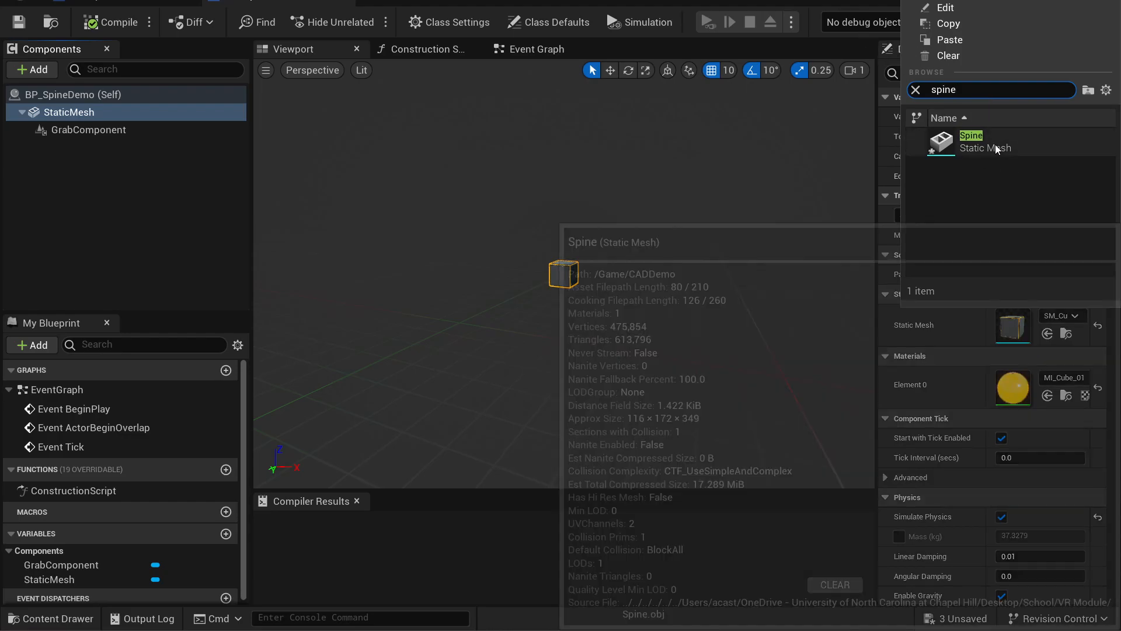
{"action": "left_click", "coordinate": [972, 142]}
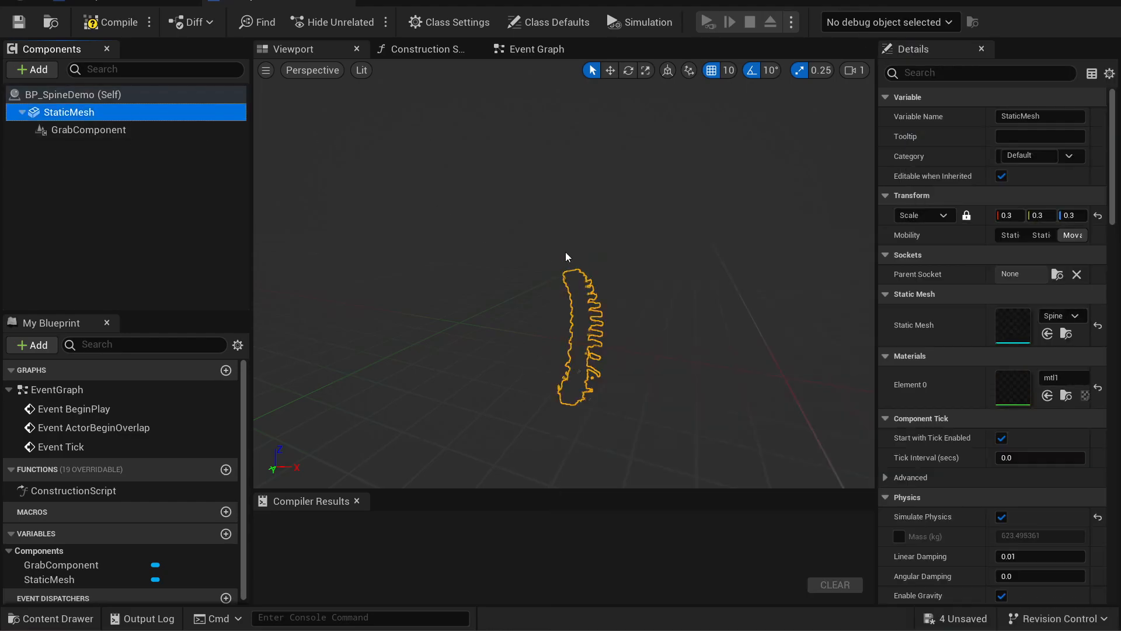
{"action": "scroll", "coordinate": [579, 266], "scroll_direction": "down", "scroll_amount": 5}
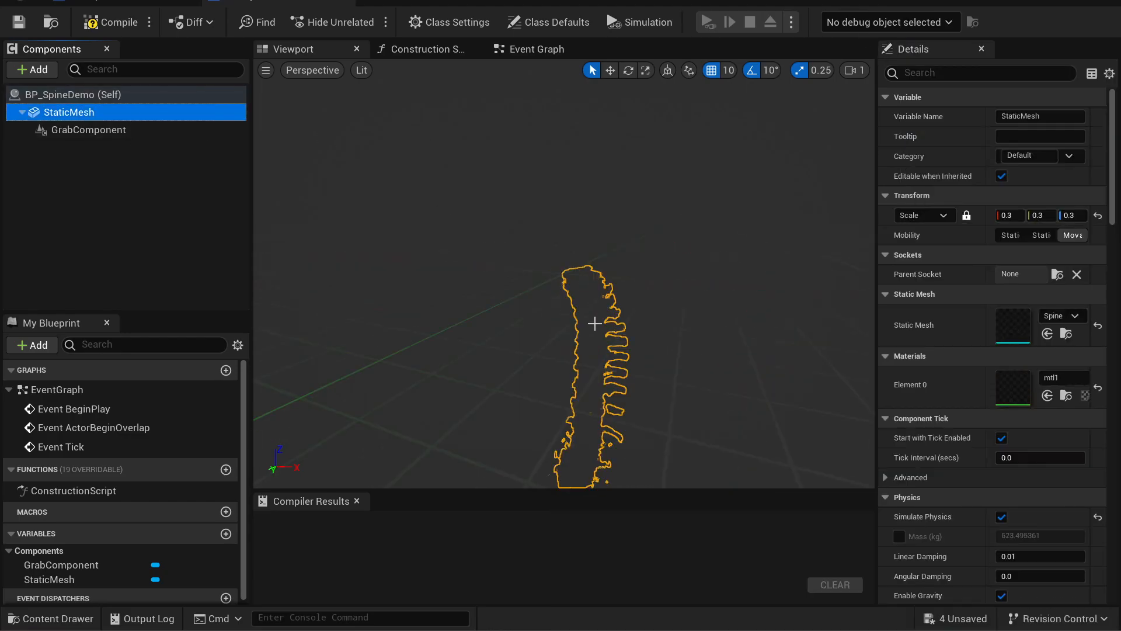
{"action": "left_click", "coordinate": [111, 22]}
{"action": "left_click", "coordinate": [18, 22]}
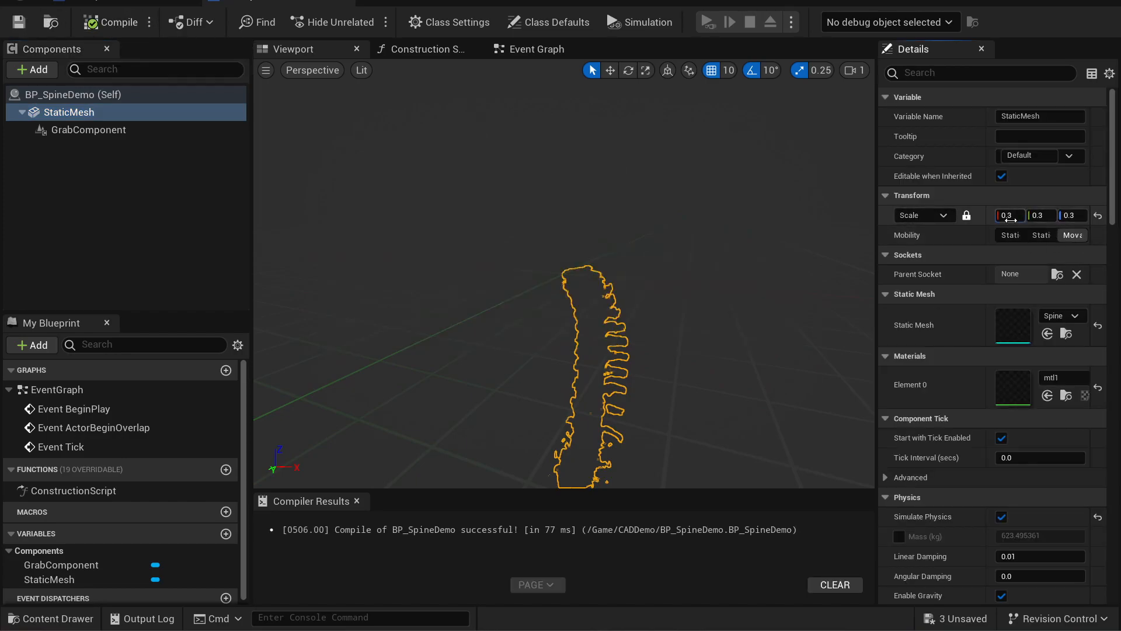
Step: Scale the StaticMesh component uniformly to 0.05
{"action": "left_click", "coordinate": [1010, 216]}
{"action": "type", "text": "0.1"}
{"action": "key", "text": "Return"}
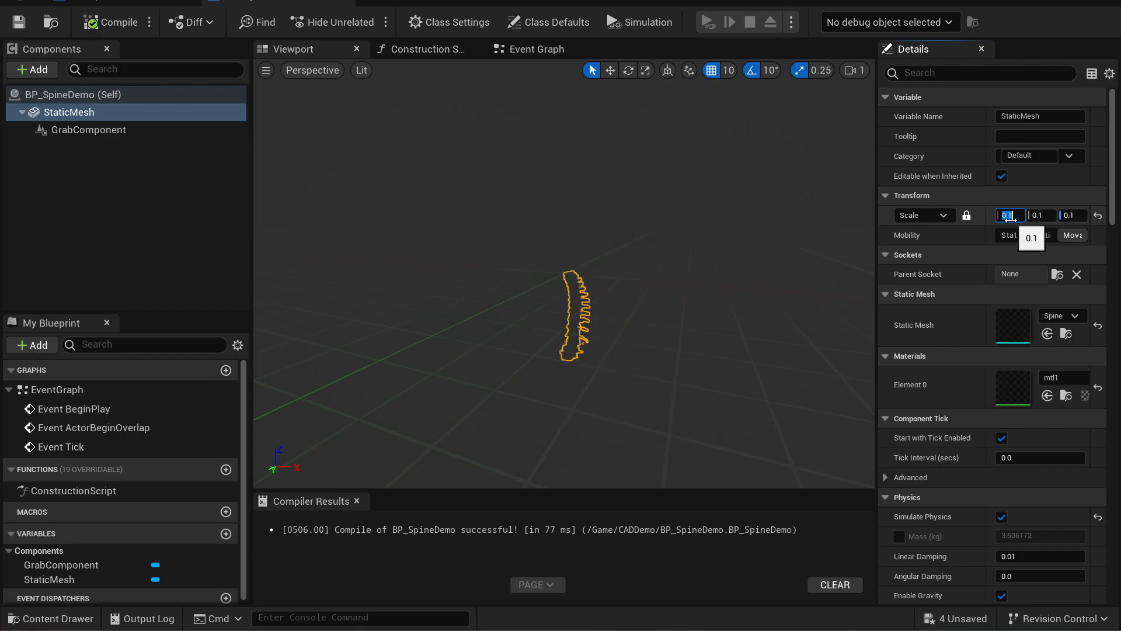
{"action": "type", "text": "0.05"}
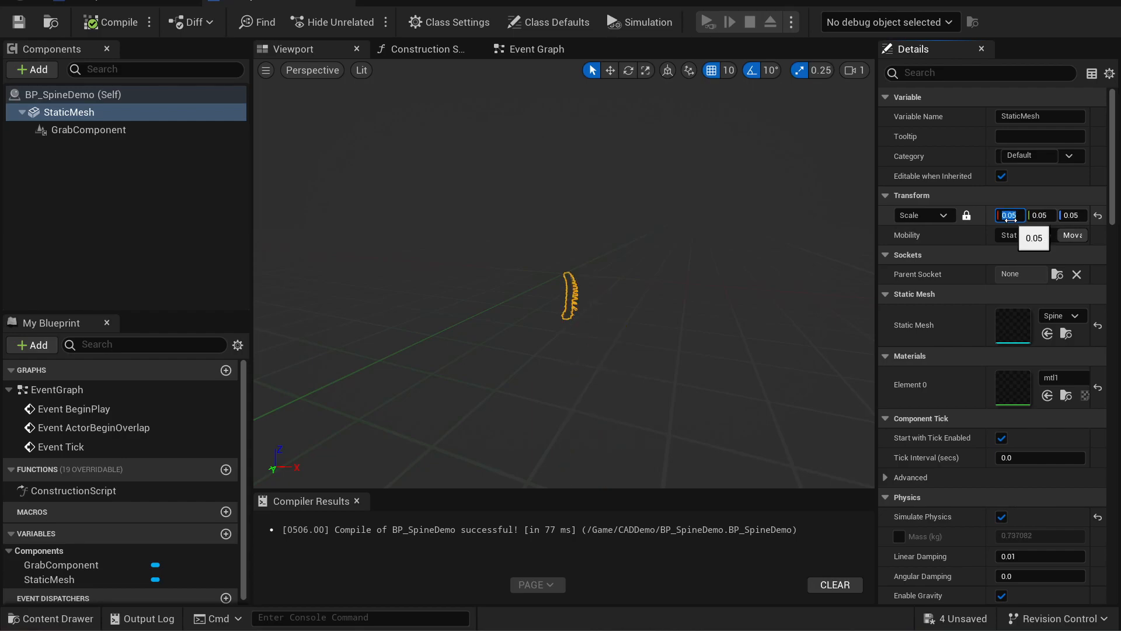
{"action": "key", "text": "Return"}
{"action": "scroll", "coordinate": [646, 283], "scroll_direction": "up", "scroll_amount": 5}
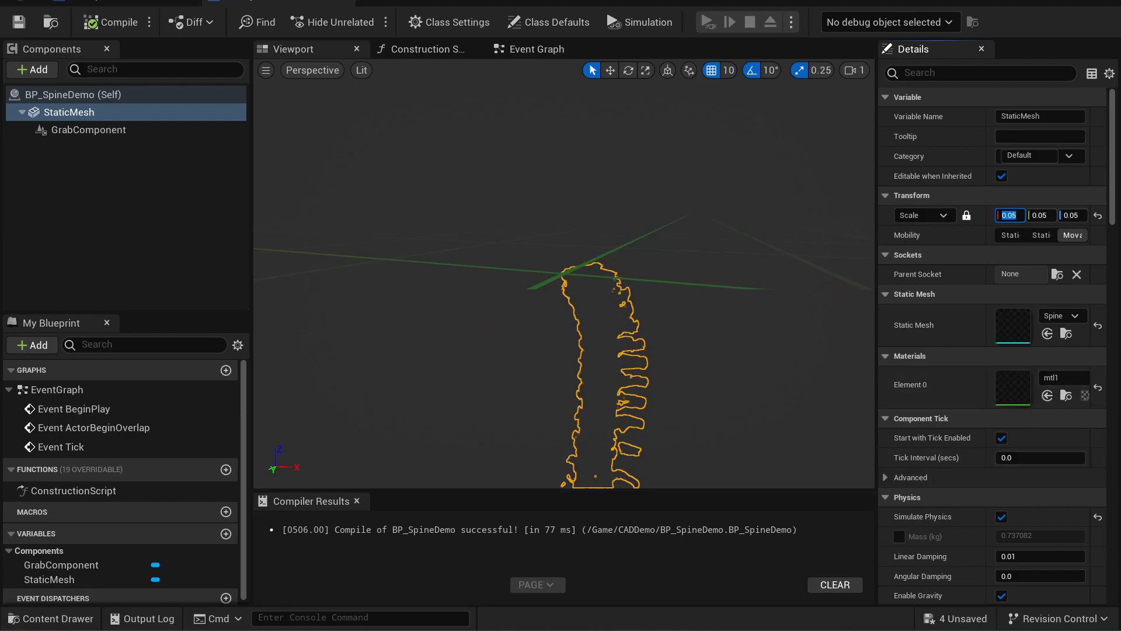
Step: Float the BP_SpineDemo editor over the level editor and resize it so its details and the Content Browser are both accessible
{"action": "mouse_move", "coordinate": [284, 629]}
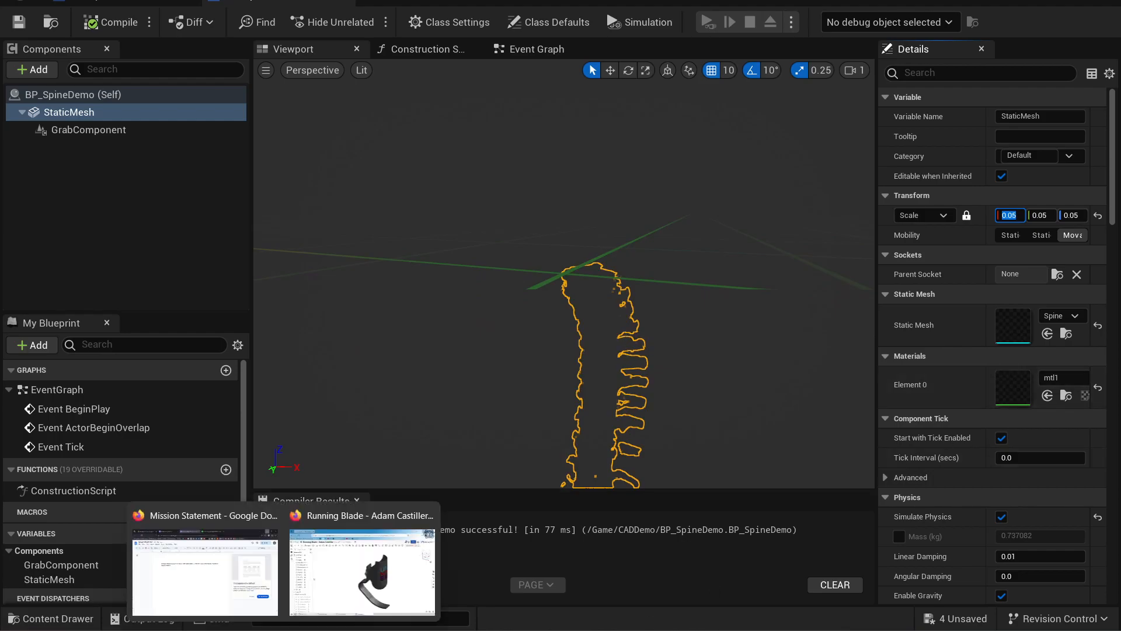
{"action": "mouse_move", "coordinate": [733, 629]}
{"action": "left_click", "coordinate": [697, 592]}
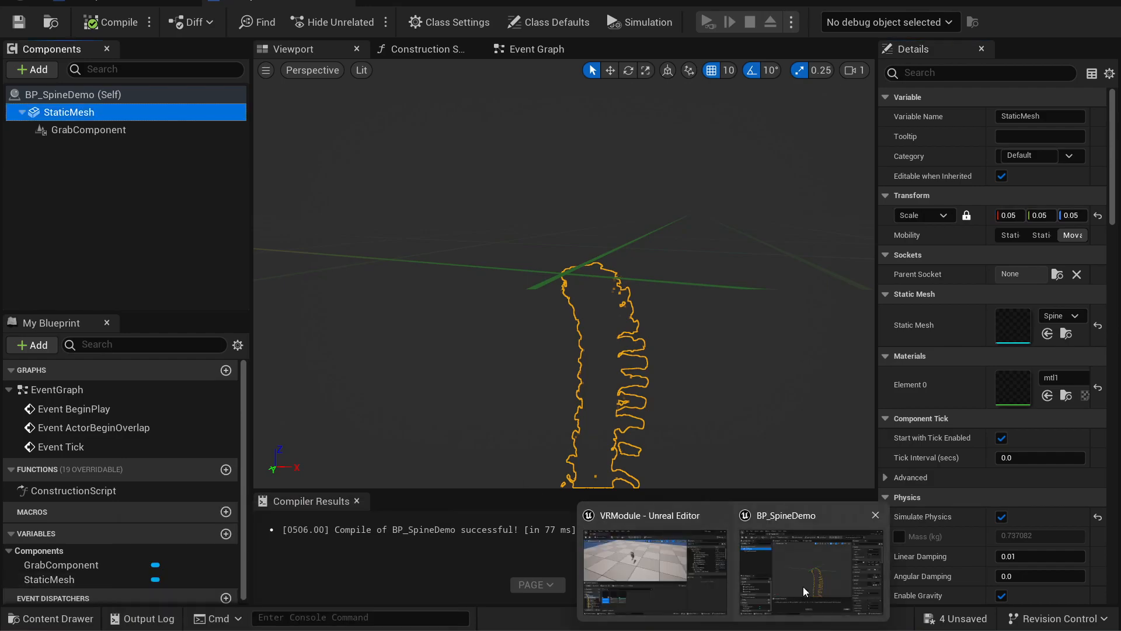
{"action": "left_click", "coordinate": [671, 577]}
{"action": "key", "text": "alt+Tab"}
{"action": "left_click_drag", "start_coordinate": [595, 1], "coordinate": [722, 110]}
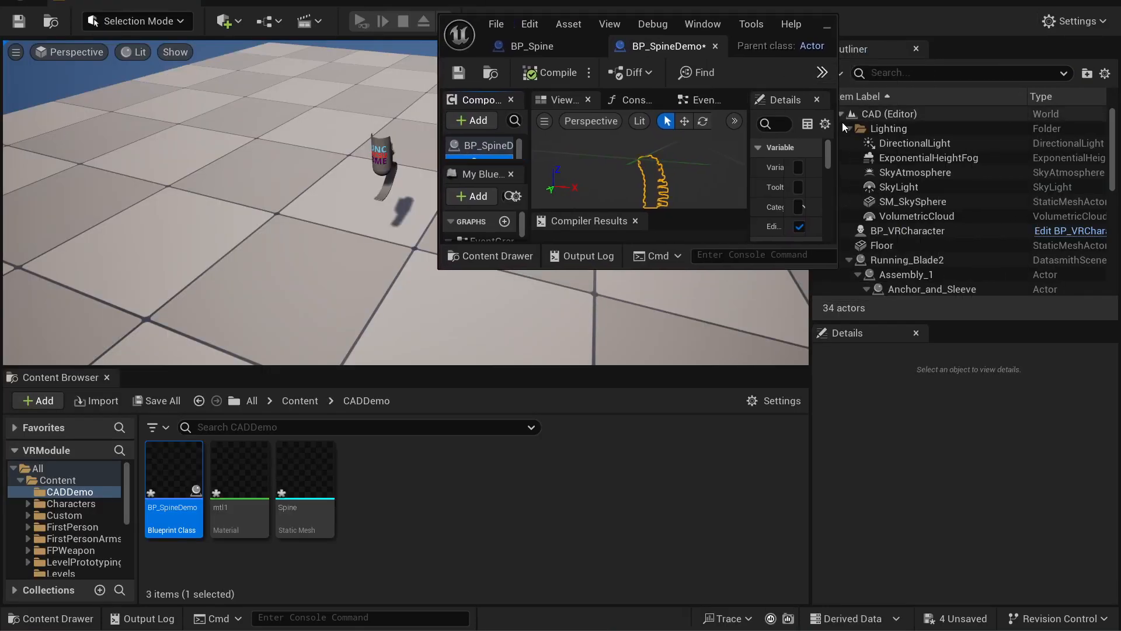
{"action": "left_click_drag", "start_coordinate": [838, 131], "coordinate": [1078, 153]}
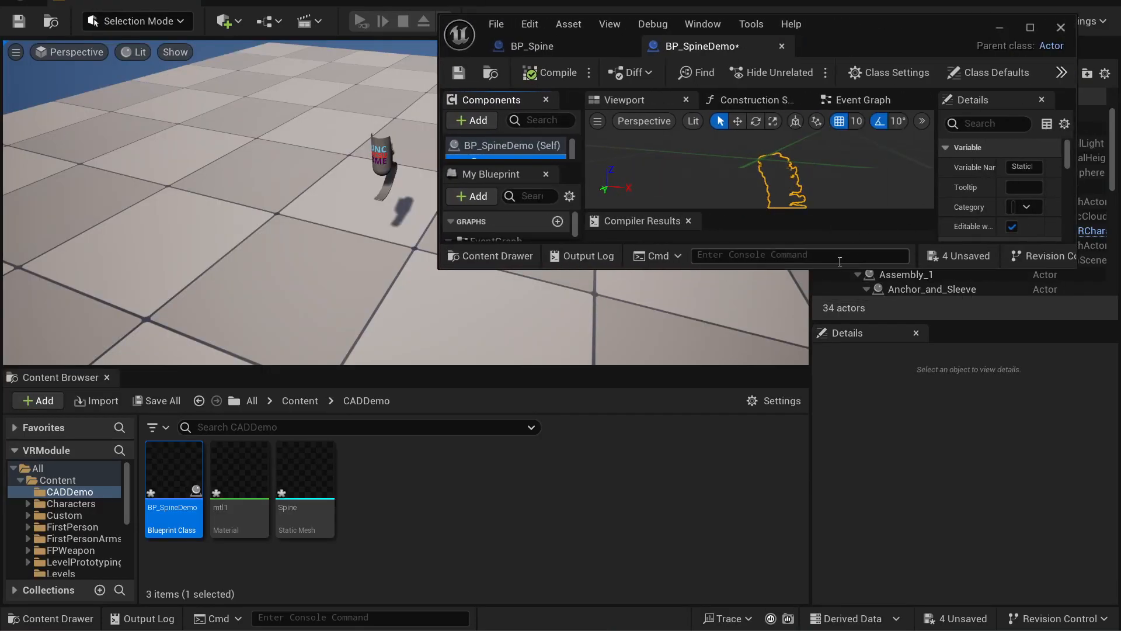
{"action": "left_click_drag", "start_coordinate": [834, 269], "coordinate": [834, 420]}
Step: Open the StarterContent Materials folder and browse its materials for a light concrete finish
{"action": "scroll", "coordinate": [105, 534], "scroll_direction": "down", "scroll_amount": 10}
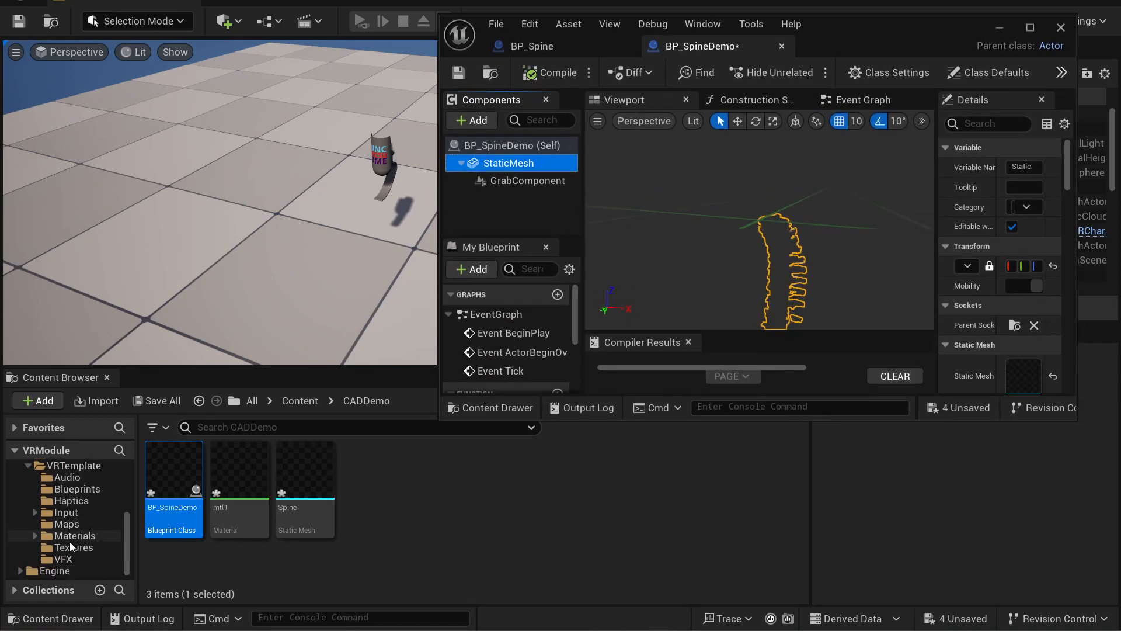
{"action": "left_click", "coordinate": [79, 538]}
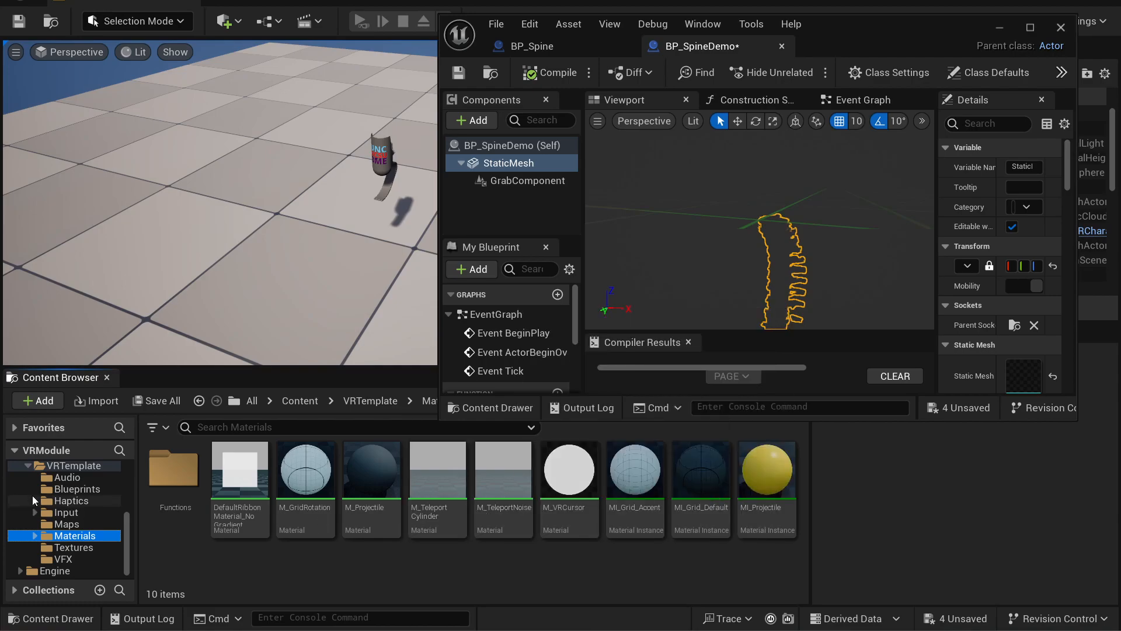
{"action": "scroll", "coordinate": [56, 508], "scroll_direction": "up", "scroll_amount": 4}
{"action": "left_click", "coordinate": [80, 547]}
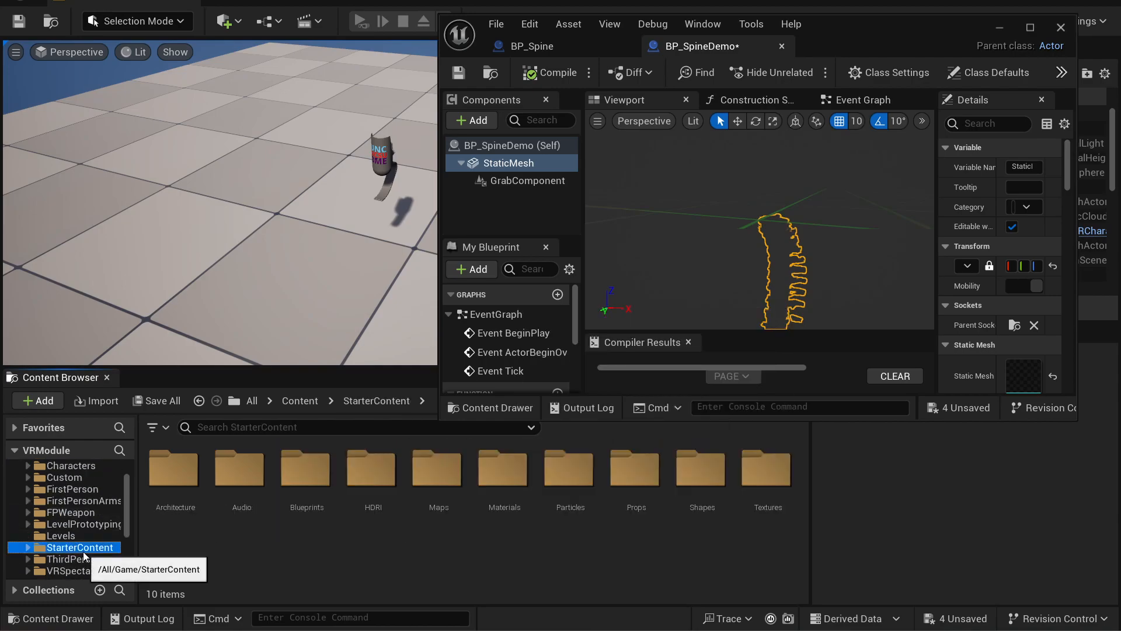
{"action": "double_click", "coordinate": [496, 478]}
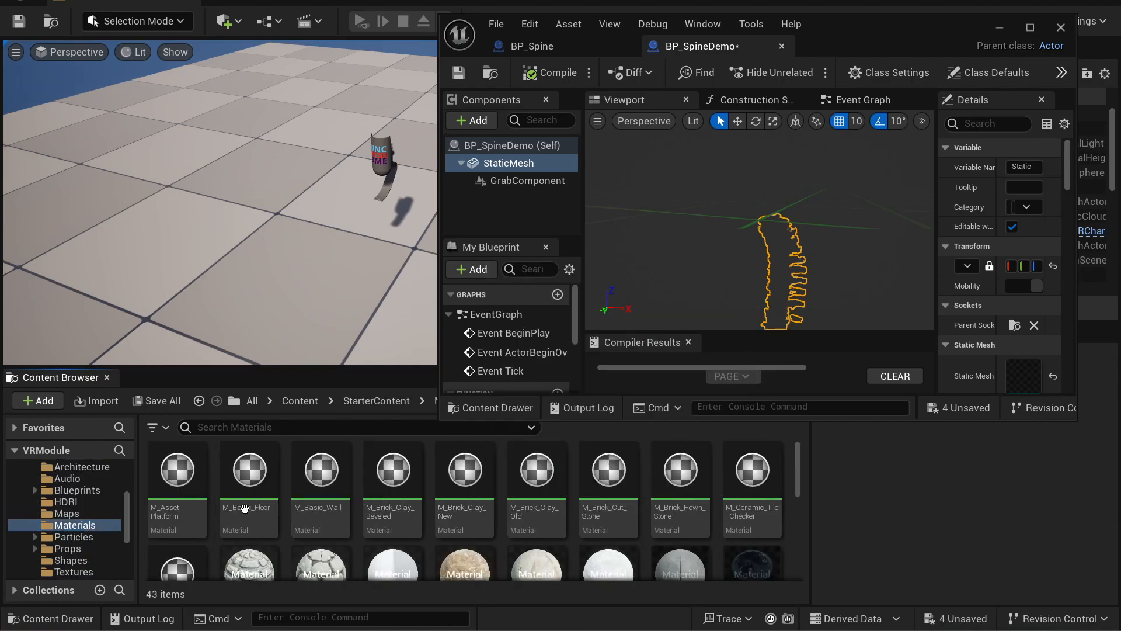
{"action": "scroll", "coordinate": [570, 514], "scroll_direction": "down", "scroll_amount": 2}
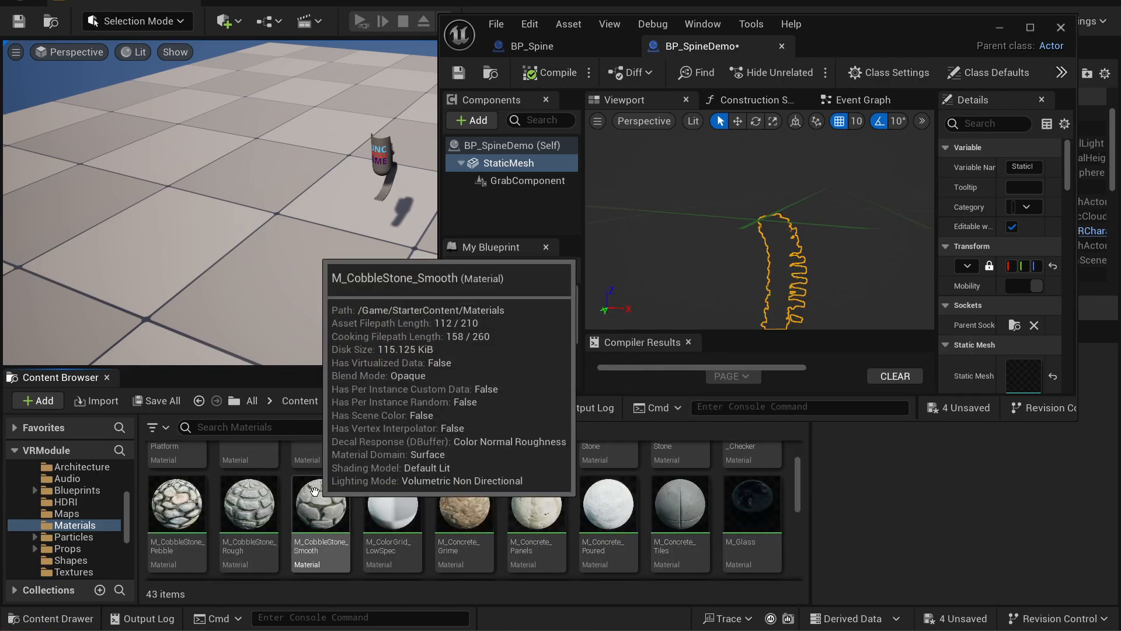
{"action": "scroll", "coordinate": [646, 533], "scroll_direction": "down", "scroll_amount": 1}
{"action": "scroll", "coordinate": [607, 526], "scroll_direction": "down", "scroll_amount": 1}
{"action": "scroll", "coordinate": [583, 521], "scroll_direction": "up", "scroll_amount": 2}
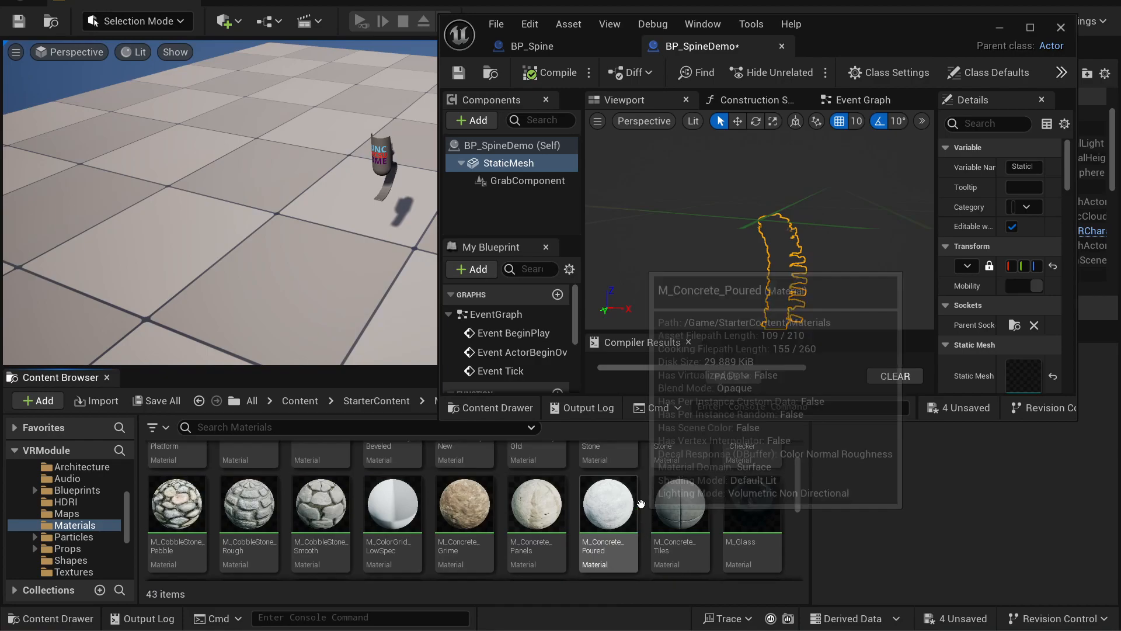
{"action": "scroll", "coordinate": [646, 517], "scroll_direction": "down", "scroll_amount": 5}
{"action": "scroll", "coordinate": [646, 517], "scroll_direction": "up", "scroll_amount": 2}
{"action": "scroll", "coordinate": [646, 517], "scroll_direction": "up", "scroll_amount": 4}
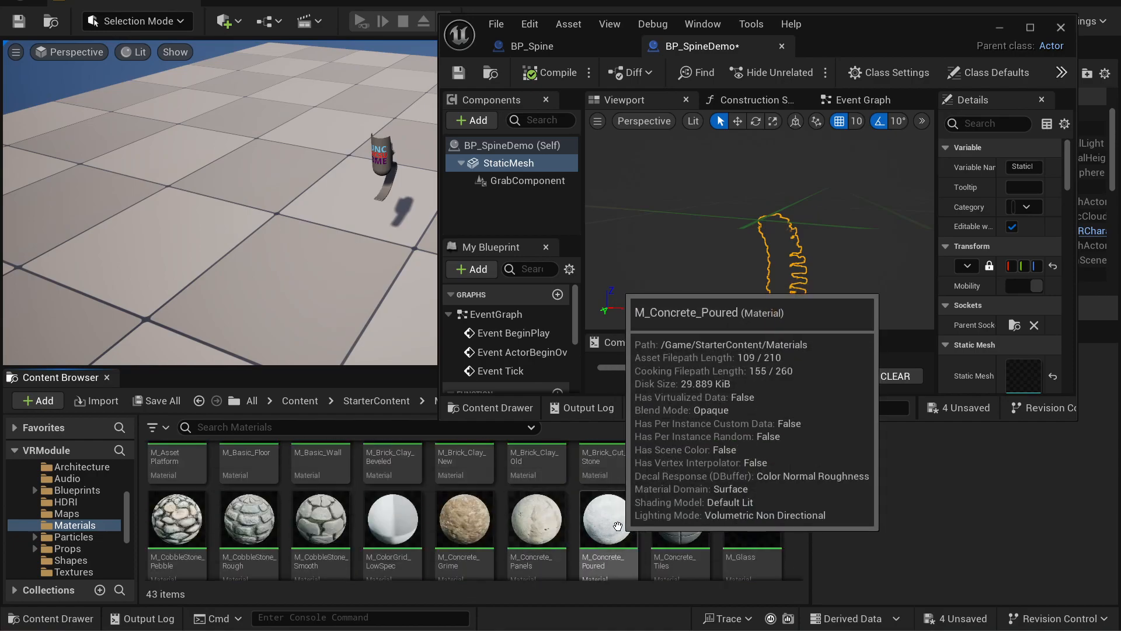
Step: Assign the M_Concrete_Panels material to Element 0 of the spine mesh, and compile and save the blueprint
{"action": "left_click", "coordinate": [618, 516]}
{"action": "left_click_drag", "start_coordinate": [621, 510], "coordinate": [531, 535]}
{"action": "scroll", "coordinate": [993, 251], "scroll_direction": "down", "scroll_amount": 5}
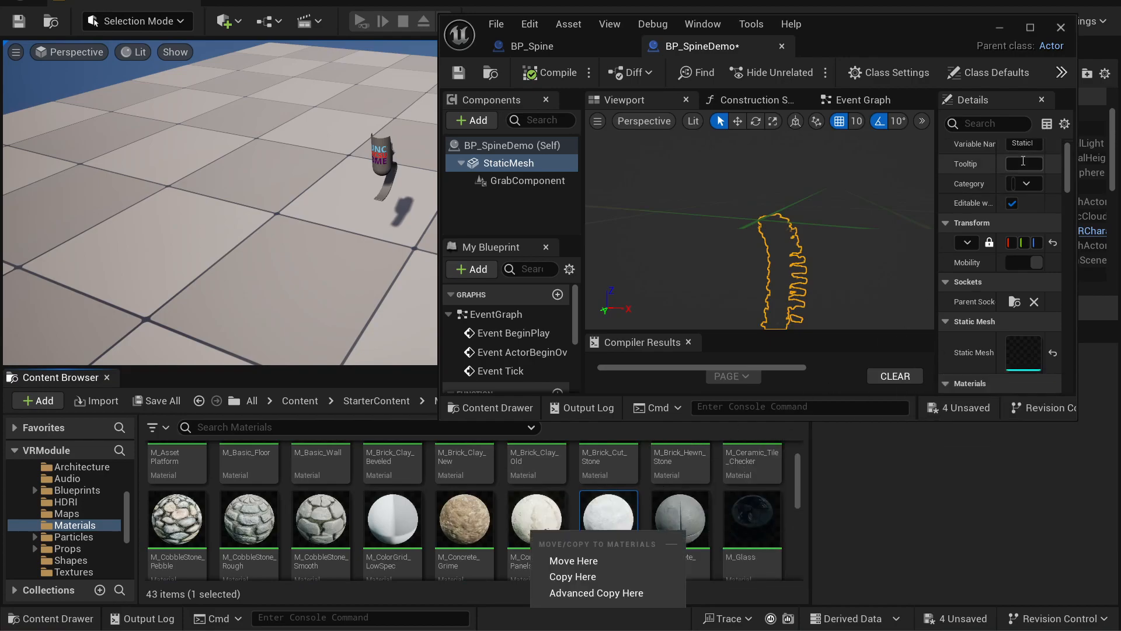
{"action": "left_click", "coordinate": [549, 507]}
{"action": "left_click_drag", "start_coordinate": [549, 508], "coordinate": [1003, 299]}
{"action": "left_click_drag", "start_coordinate": [536, 519], "coordinate": [1011, 310]}
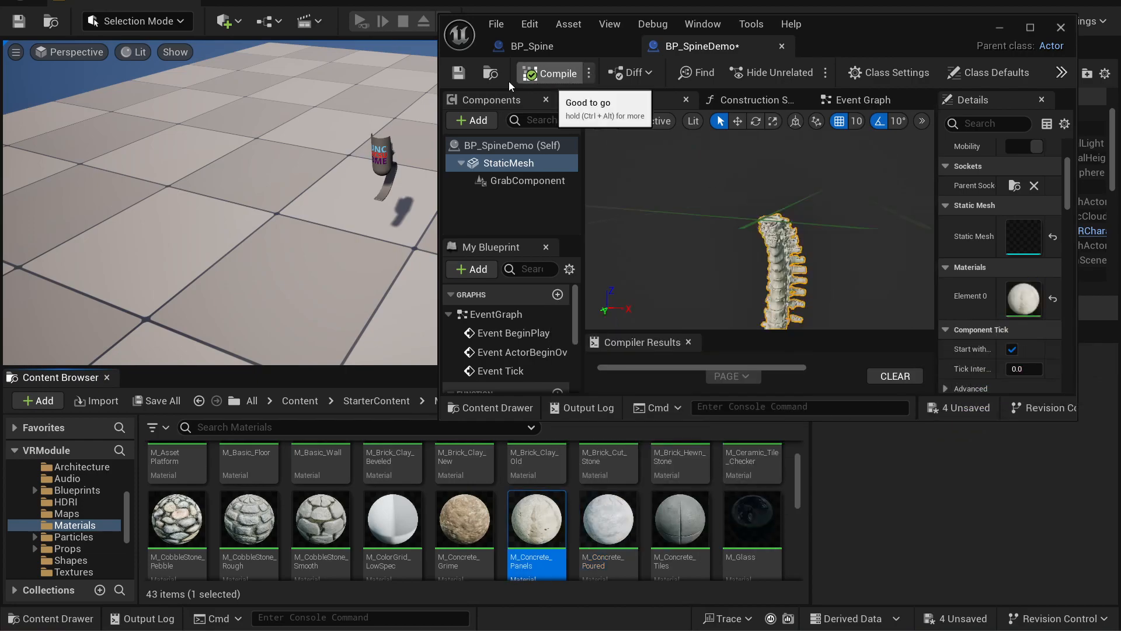
{"action": "left_click", "coordinate": [458, 72]}
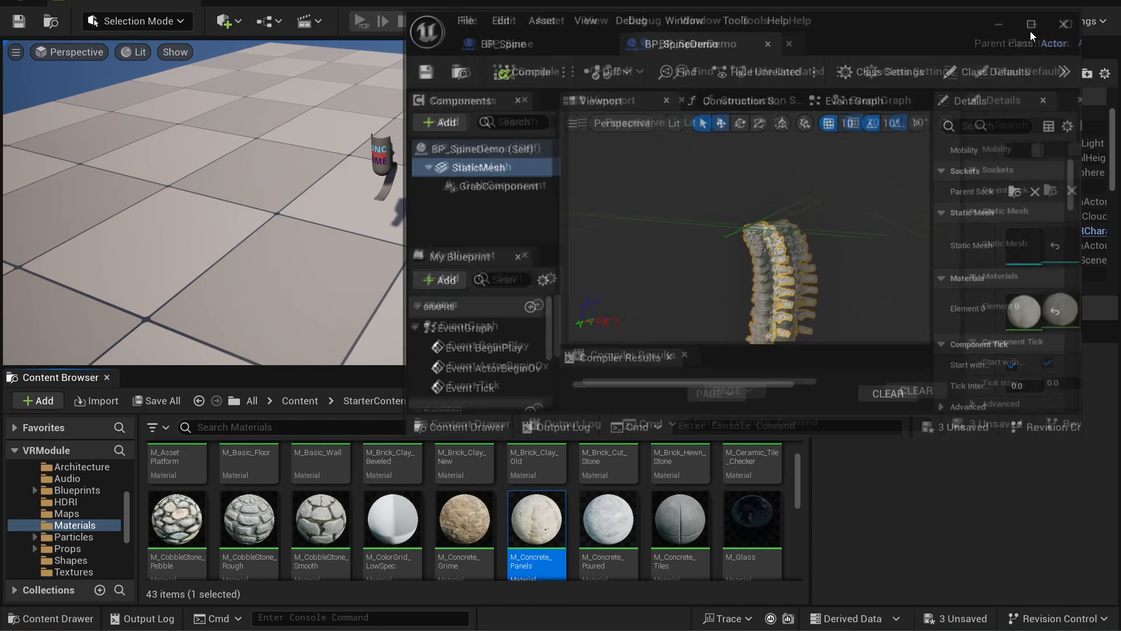
Step: Maximize the blueprint editor and disable Enable Gravity for the StaticMesh component
{"action": "left_click", "coordinate": [1030, 28]}
{"action": "left_click", "coordinate": [917, 72]}
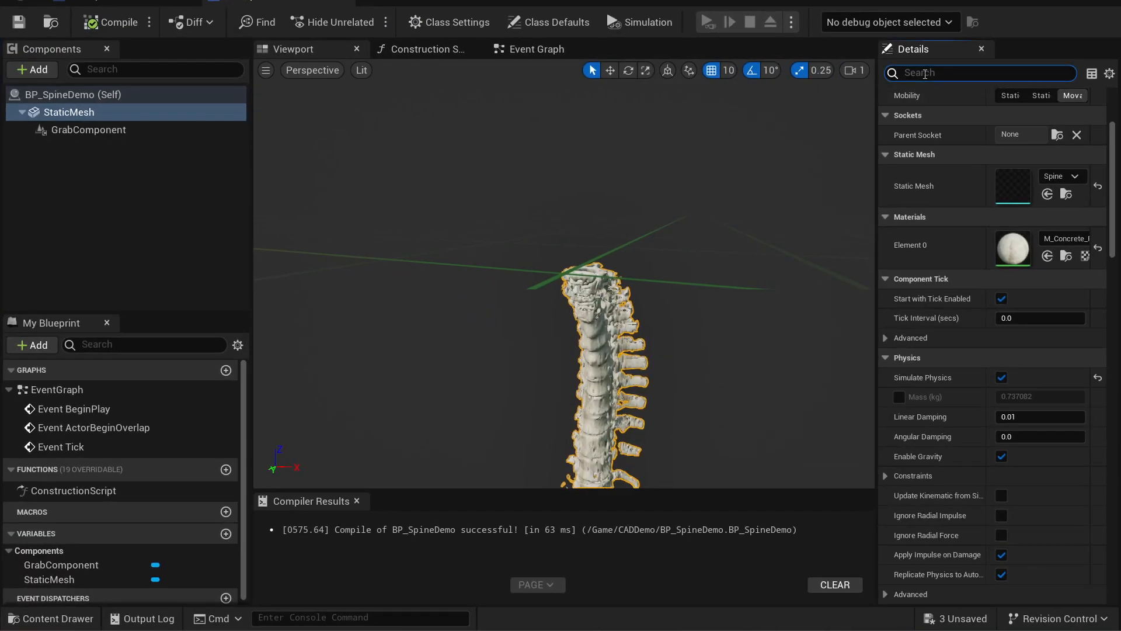
{"action": "type", "text": "gravit"}
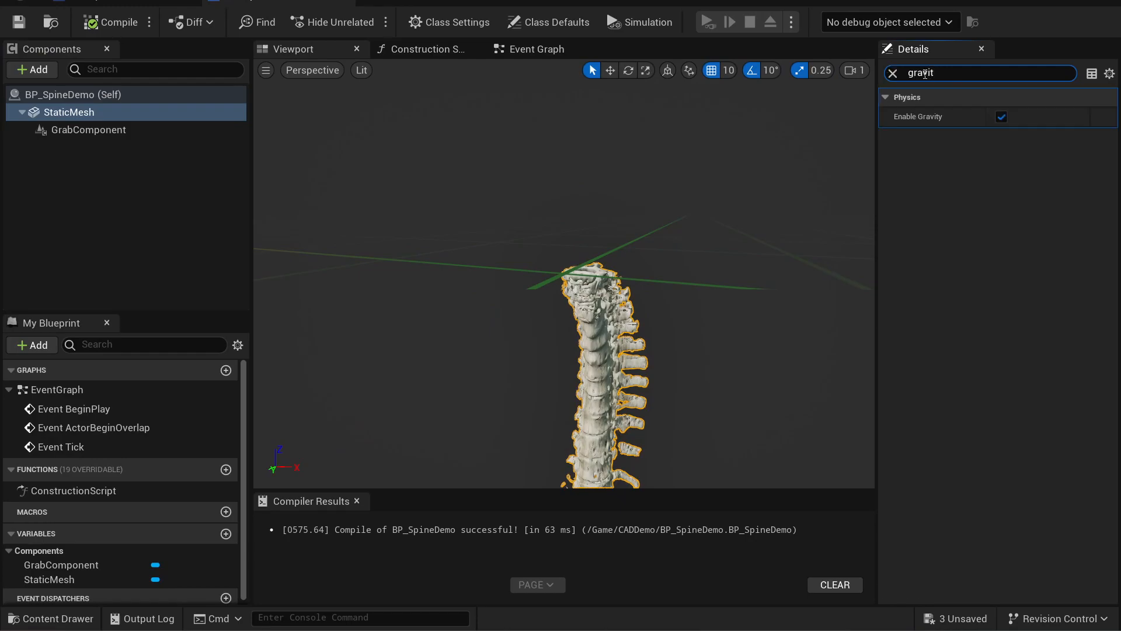
{"action": "left_click", "coordinate": [999, 118]}
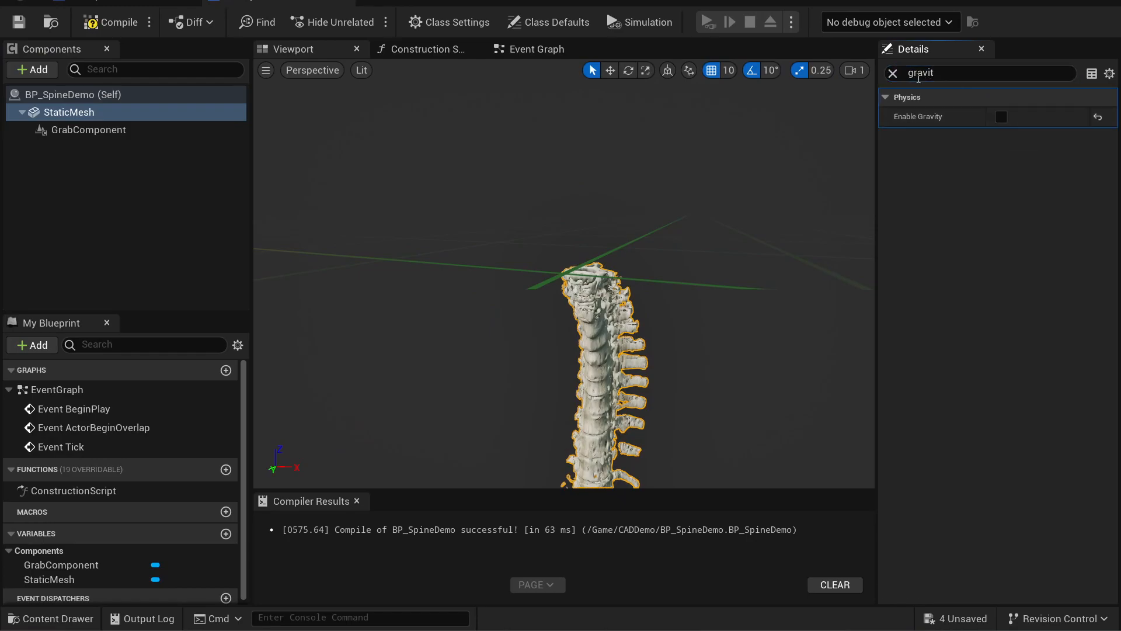
Step: Examine the GrabComponent's grab settings and reselect the StaticMesh component
{"action": "left_click", "coordinate": [893, 73]}
{"action": "type", "text": "grab"}
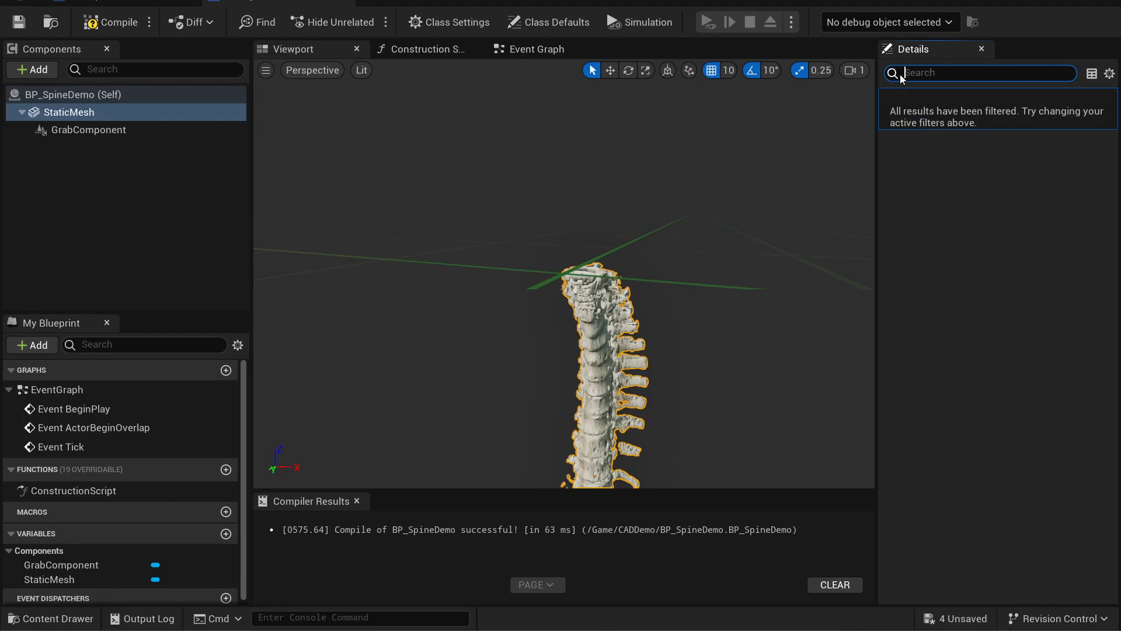
{"action": "left_click", "coordinate": [95, 130]}
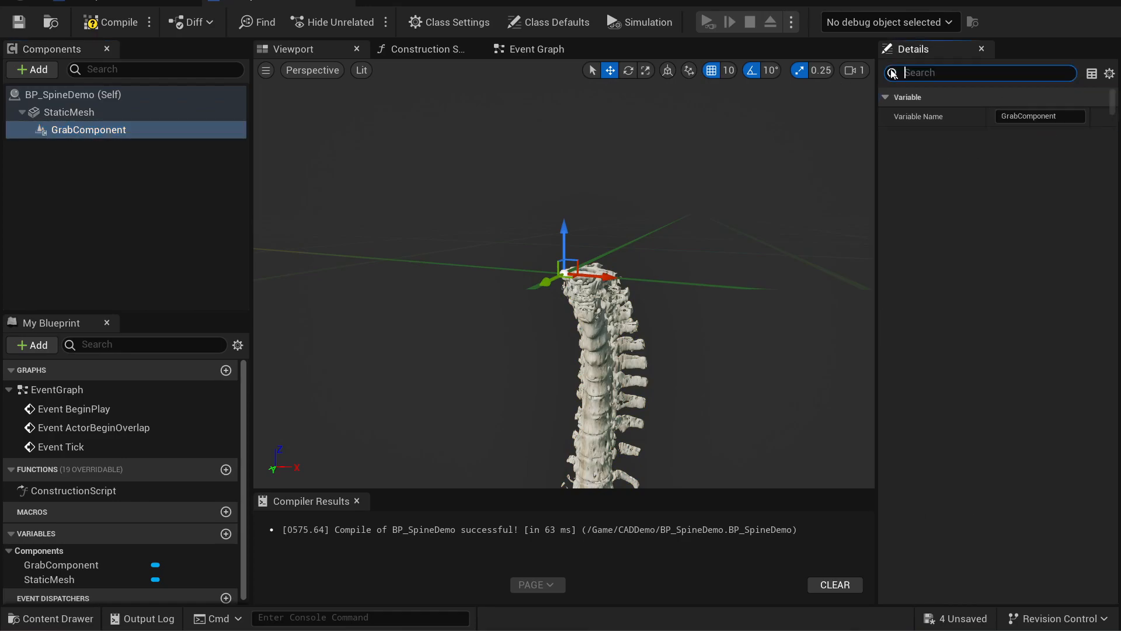
{"action": "left_click", "coordinate": [892, 72]}
{"action": "scroll", "coordinate": [952, 327], "scroll_direction": "down", "scroll_amount": 3}
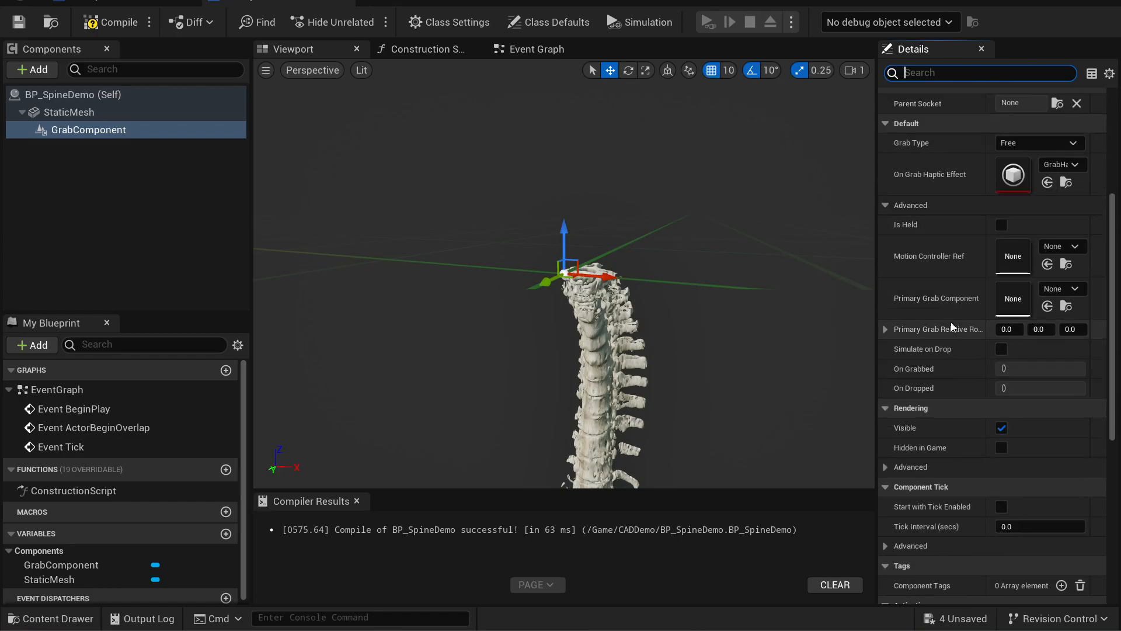
{"action": "scroll", "coordinate": [951, 327], "scroll_direction": "down", "scroll_amount": 5}
{"action": "left_click", "coordinate": [88, 115]}
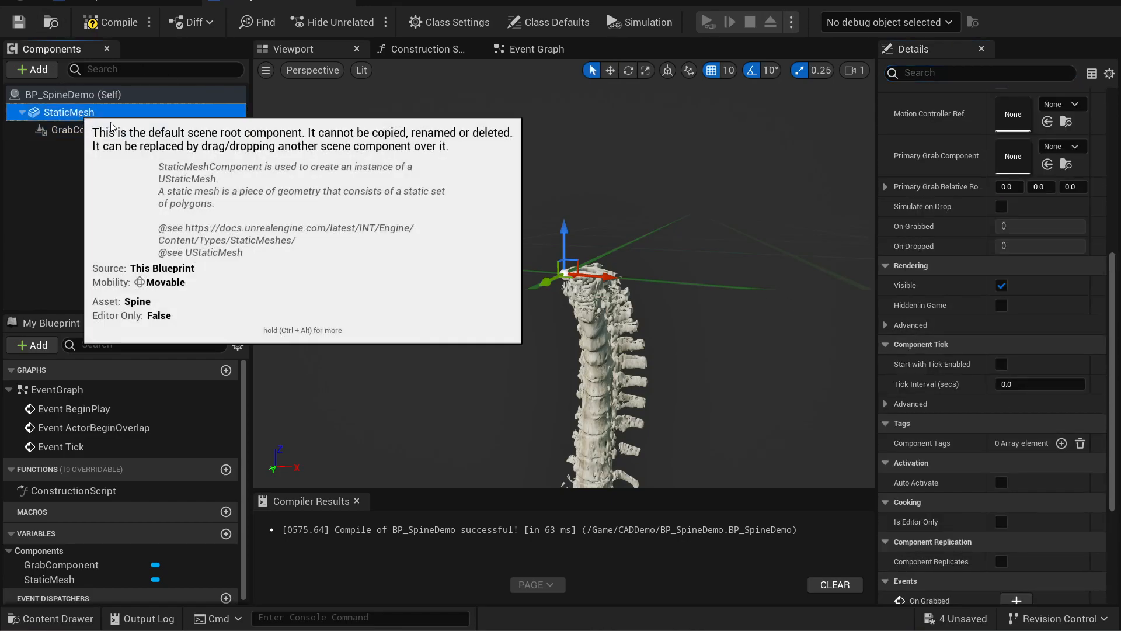
Step: Set the StaticMesh component's collision preset to VRInteractable, and compile and save the BP_SpineDemo blueprint
{"action": "scroll", "coordinate": [1031, 464], "scroll_direction": "down", "scroll_amount": 2}
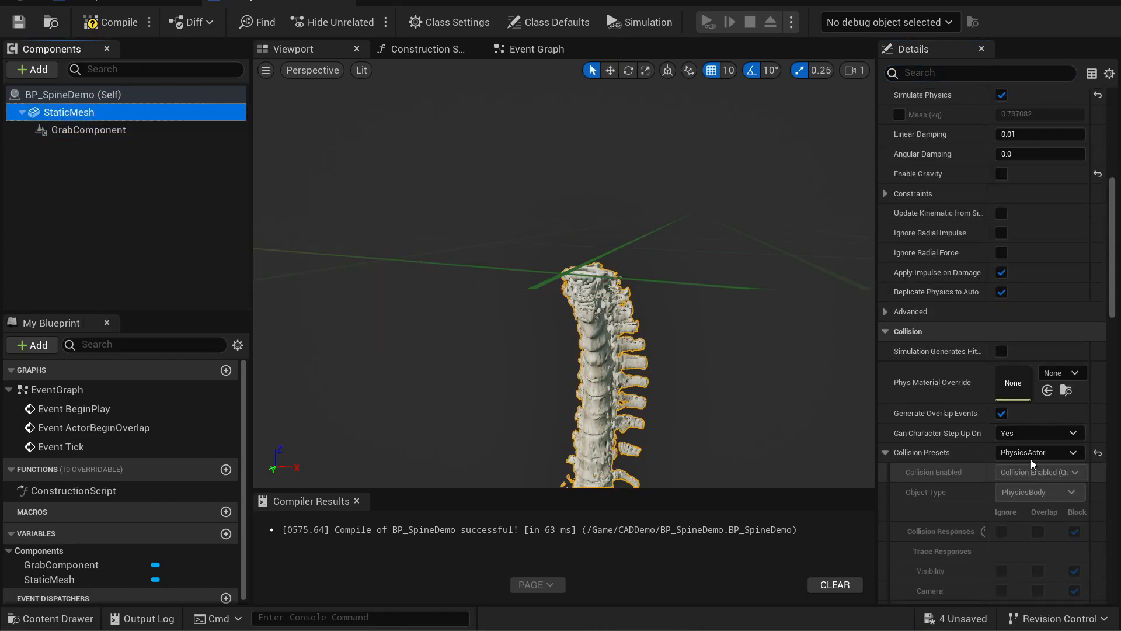
{"action": "left_click", "coordinate": [1034, 453]}
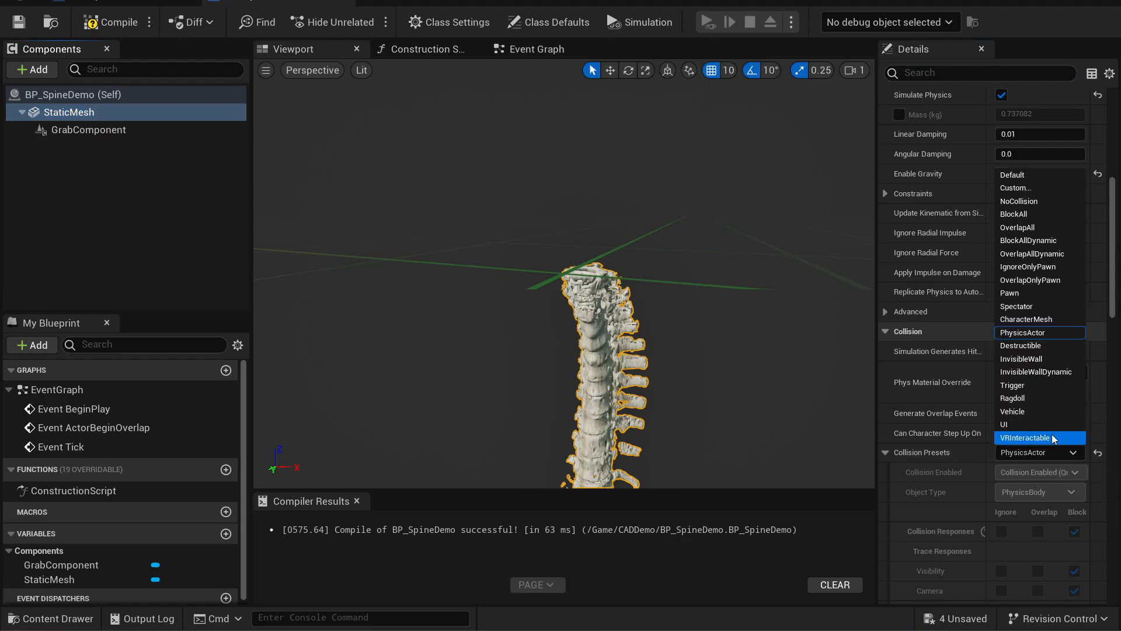
{"action": "left_click", "coordinate": [1054, 439]}
{"action": "left_click", "coordinate": [109, 22]}
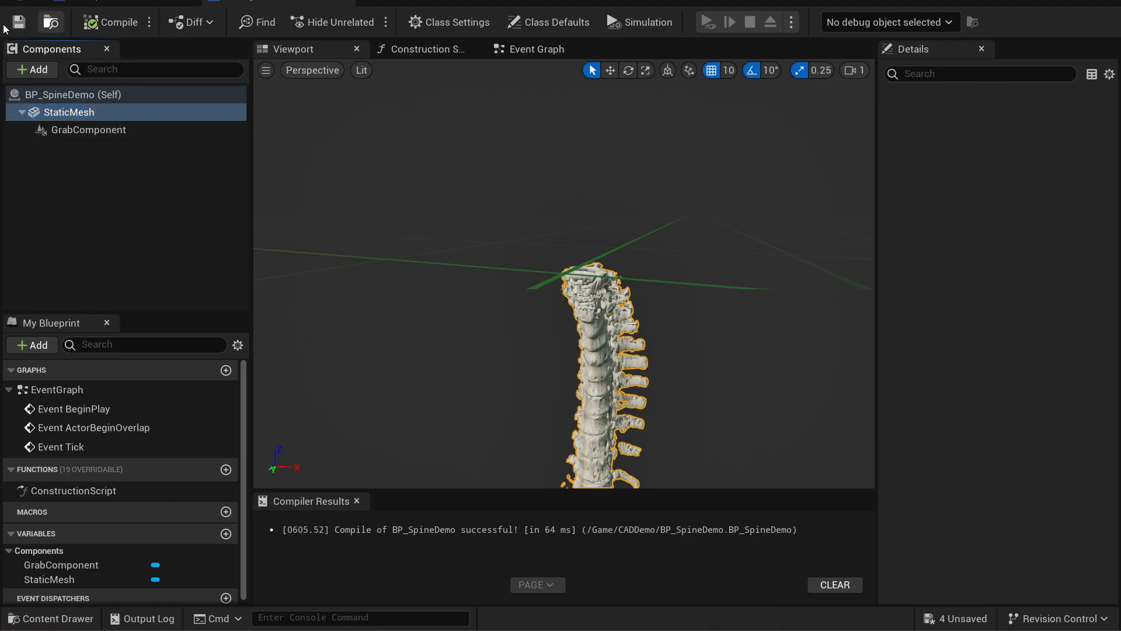
{"action": "left_click", "coordinate": [18, 22]}
{"action": "left_click", "coordinate": [104, 3]}
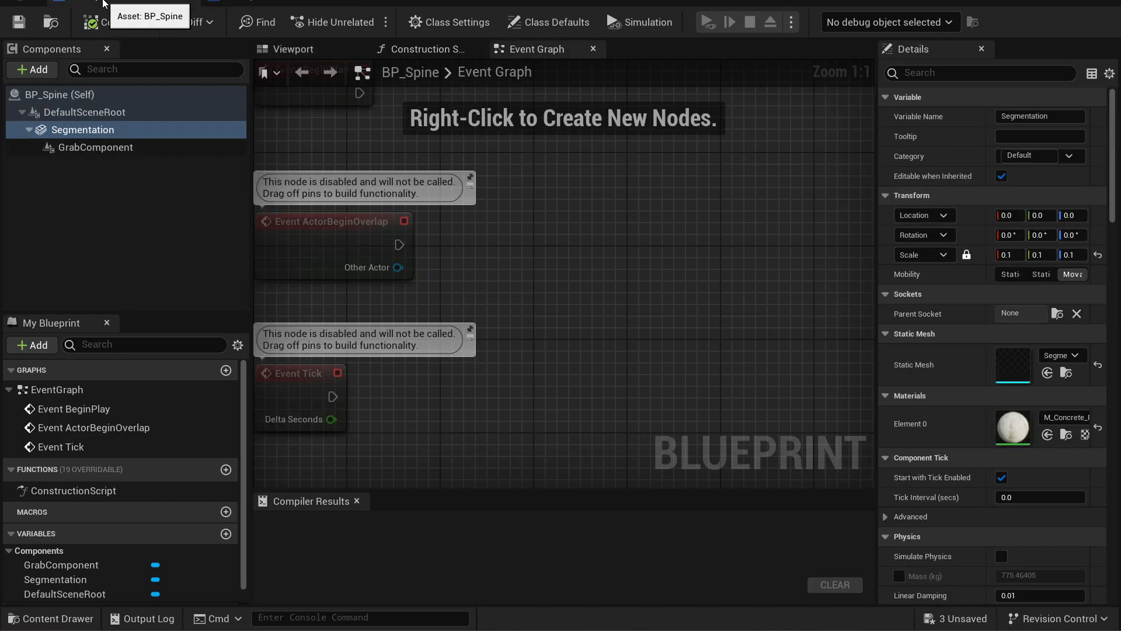
{"action": "left_click", "coordinate": [234, 3]}
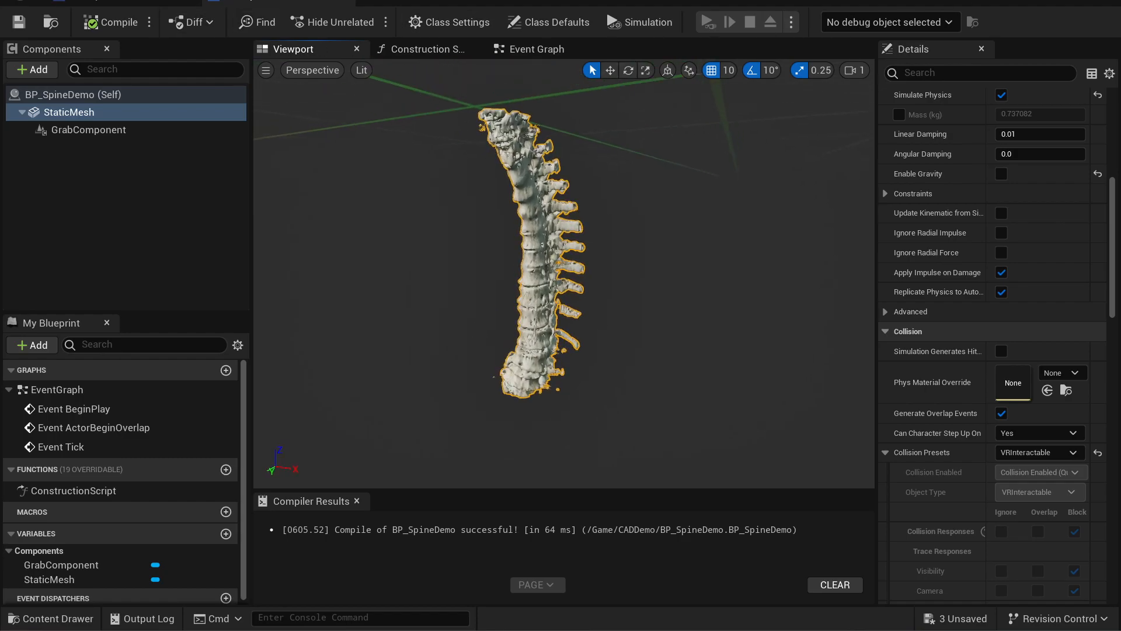
{"action": "left_click", "coordinate": [86, 25]}
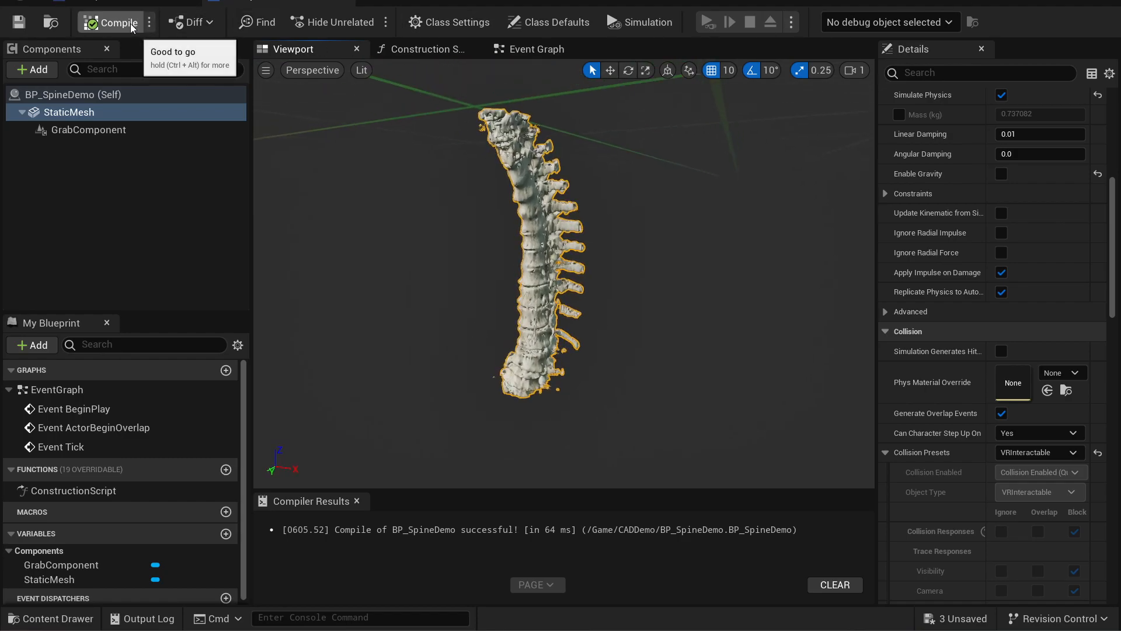
Step: Return to the level and place BP_SpineDemo from the CADDemo folder near the running blade, positioned at -10, -100, 60
{"action": "left_click", "coordinate": [111, 2]}
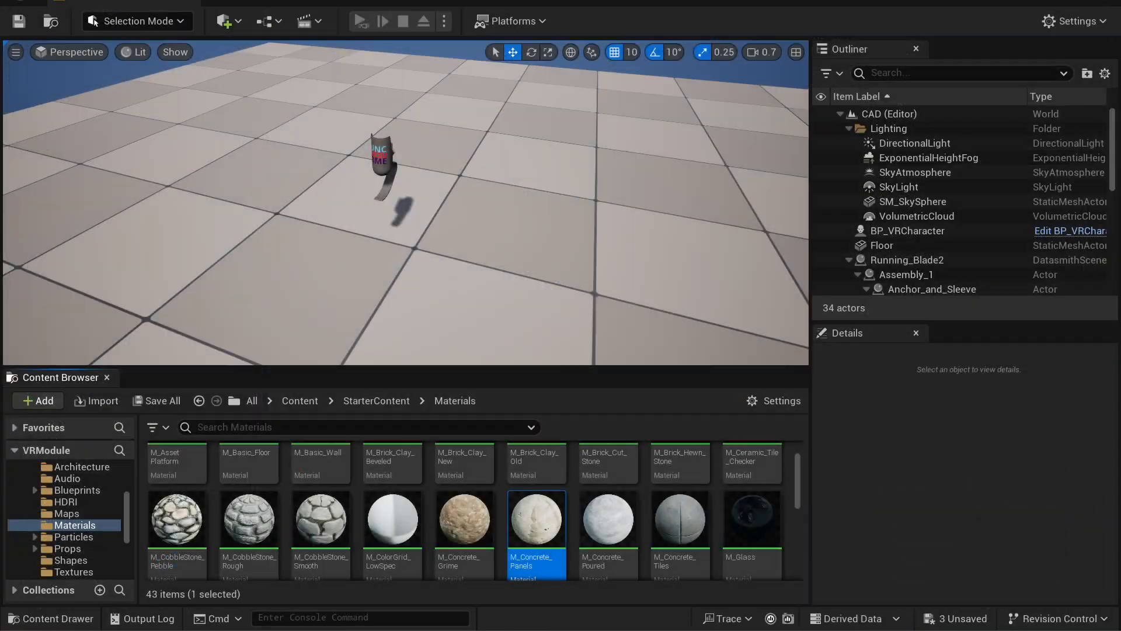
{"action": "scroll", "coordinate": [81, 480], "scroll_direction": "up", "scroll_amount": 3}
{"action": "scroll", "coordinate": [82, 480], "scroll_direction": "up", "scroll_amount": 2}
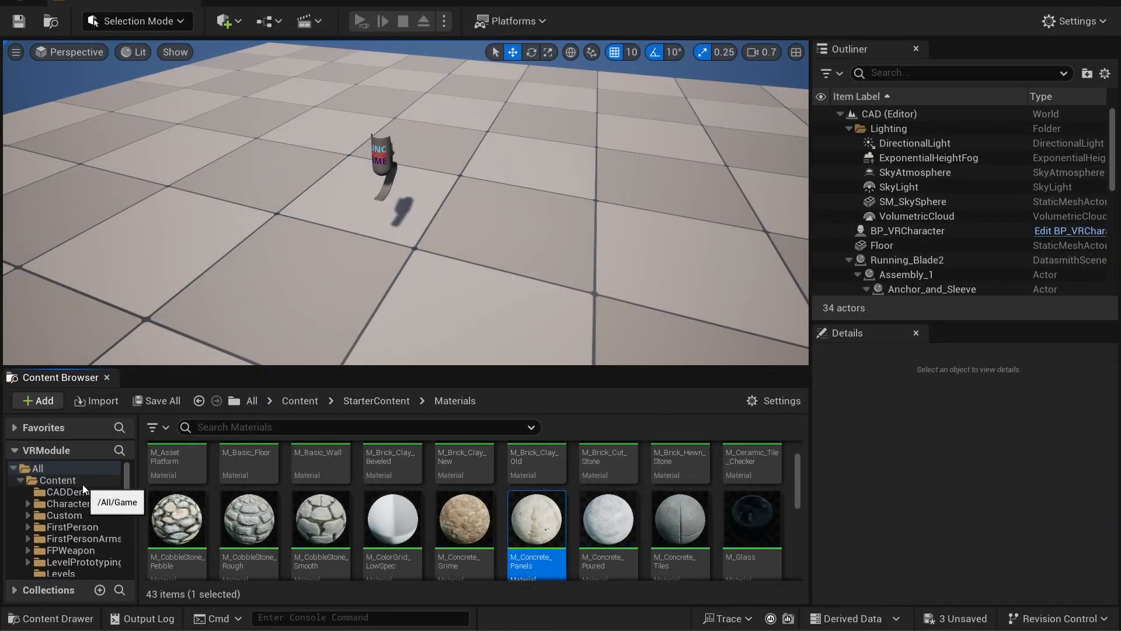
{"action": "left_click", "coordinate": [82, 490]}
{"action": "left_click", "coordinate": [178, 484]}
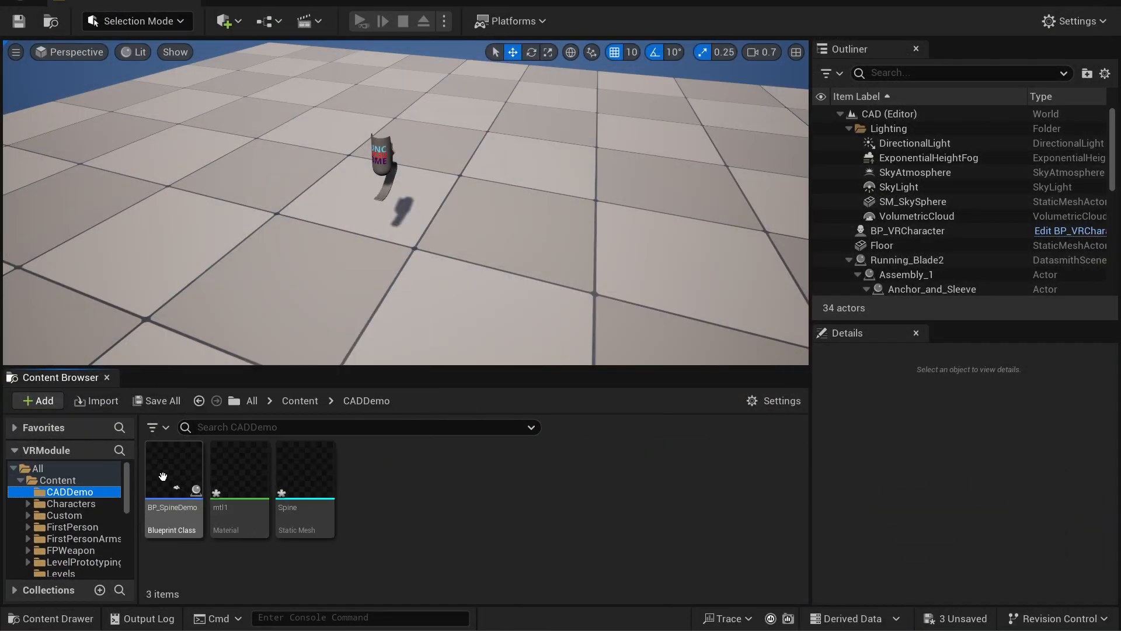
{"action": "left_click_drag", "start_coordinate": [273, 219], "coordinate": [253, 140]}
{"action": "right_click_drag", "start_coordinate": [327, 224], "coordinate": [295, 184]}
{"action": "left_click_drag", "start_coordinate": [315, 200], "coordinate": [314, 169]}
Step: Fly around the level to examine the placed spine's size and position beside the running blade
{"action": "right_click_drag", "start_coordinate": [314, 170], "coordinate": [274, 153]}
{"action": "key", "text": "w"}
{"action": "key", "text": "w"}
{"action": "key", "text": "w"}
{"action": "key", "text": "s"}
{"action": "key", "text": "s"}
{"action": "key", "text": "d"}
{"action": "mouse_move", "coordinate": [305, 270]}
{"action": "right_mouse_down"}
{"action": "mouse_move", "coordinate": [296, 268]}
{"action": "mouse_move", "coordinate": [305, 270]}
{"action": "right_mouse_up"}
{"action": "key", "text": "a"}
{"action": "key", "text": "w"}
{"action": "key", "text": "g"}
{"action": "key", "text": "g"}
{"action": "right_click_drag", "start_coordinate": [376, 263], "coordinate": [402, 263]}
{"action": "key", "text": "d"}
{"action": "key", "text": "w"}
{"action": "key", "text": "s"}
{"action": "key", "text": "w"}
{"action": "key", "text": "s"}
{"action": "key", "text": "w"}
{"action": "key", "text": "s"}
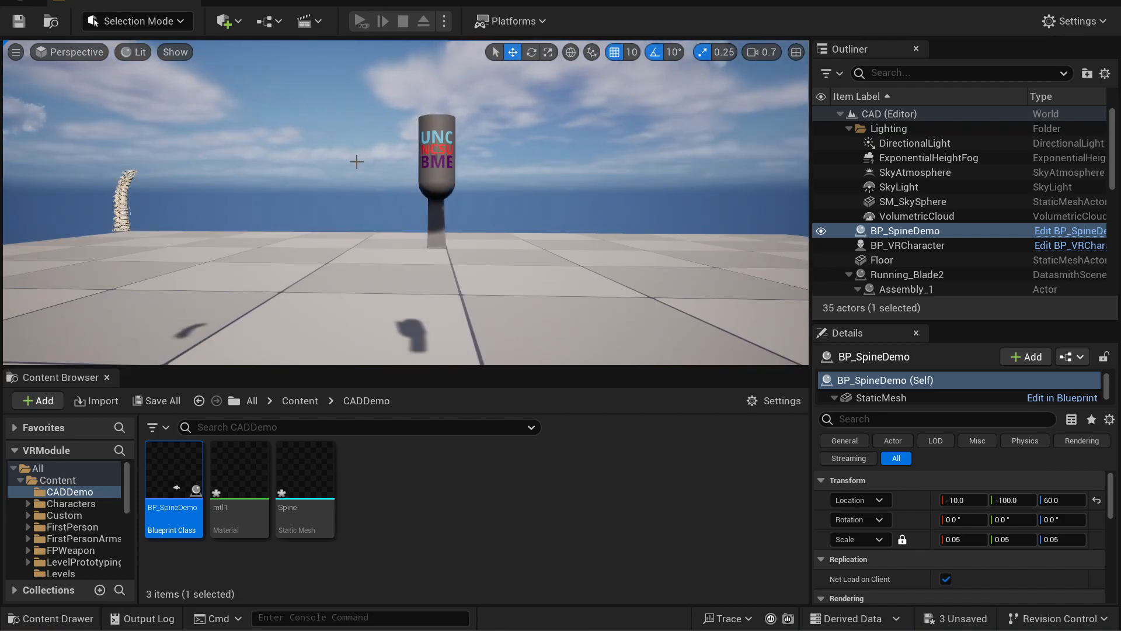
{"action": "right_click_drag", "start_coordinate": [358, 157], "coordinate": [531, 286]}
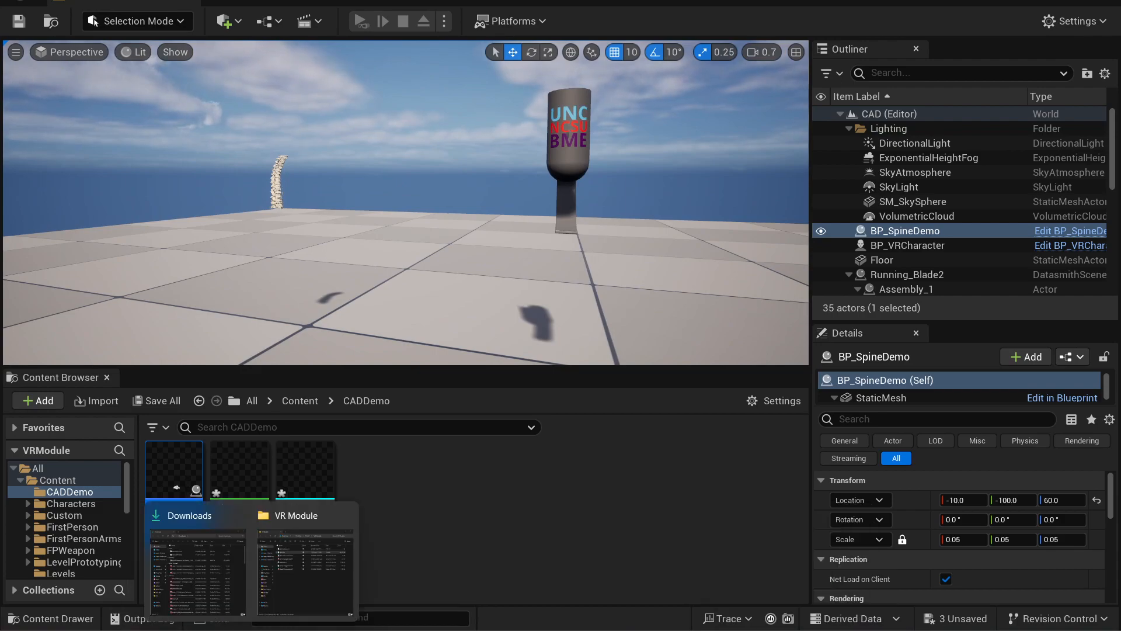
Step: Switch to Onshape in the browser, return to the recent documents and open the Endotracheal Tube document
{"action": "mouse_move", "coordinate": [283, 630]}
{"action": "left_click", "coordinate": [338, 586]}
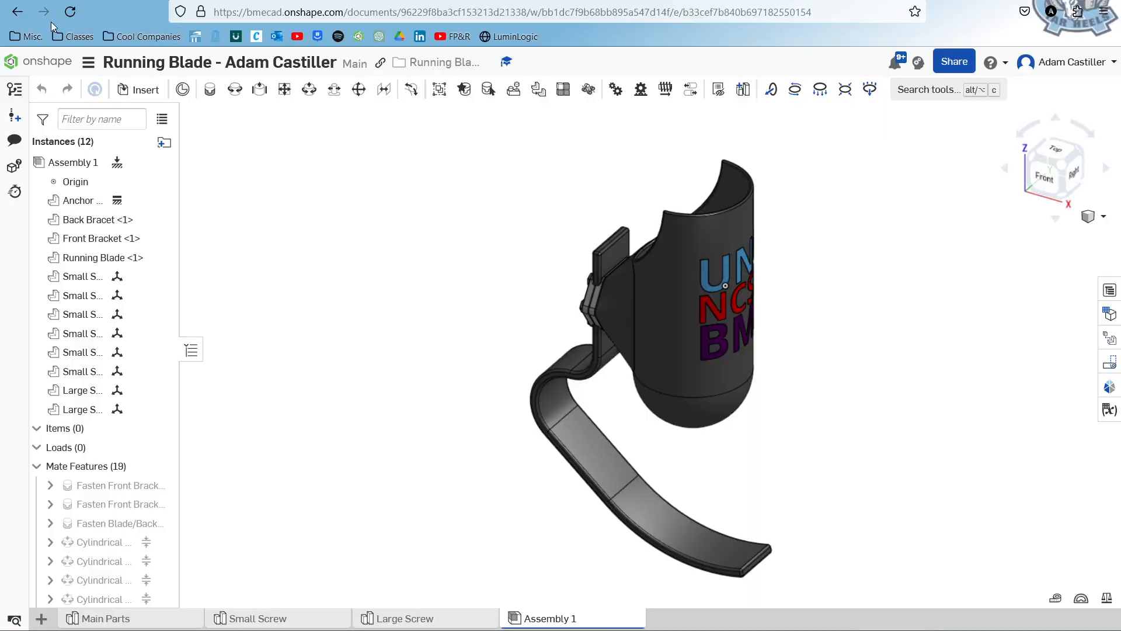
{"action": "left_click", "coordinate": [27, 11]}
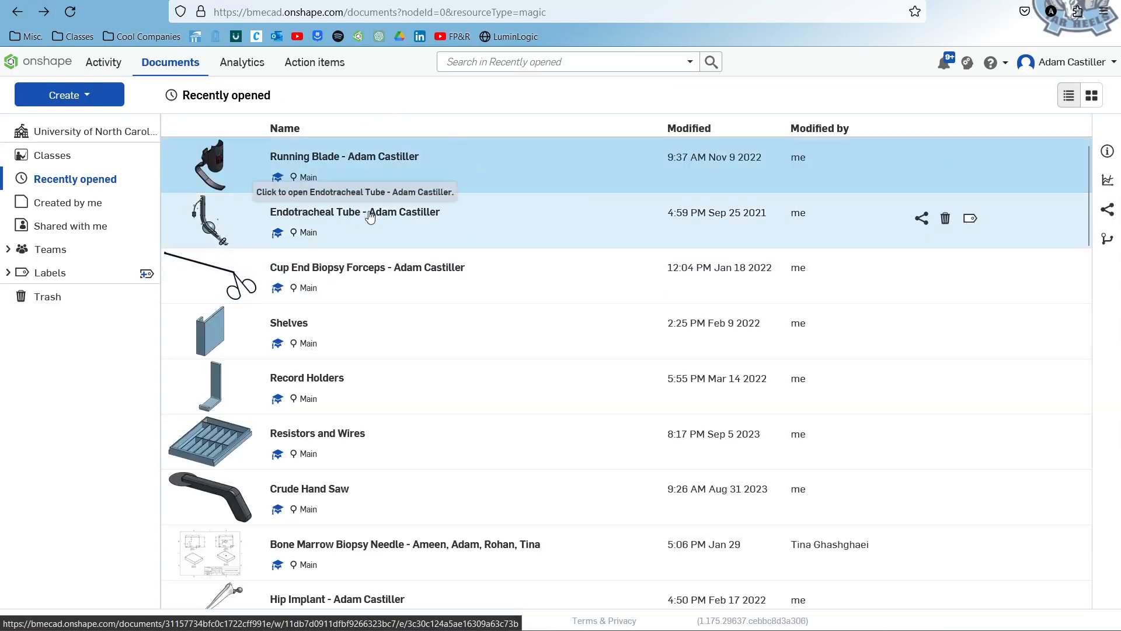
{"action": "left_click", "coordinate": [370, 217]}
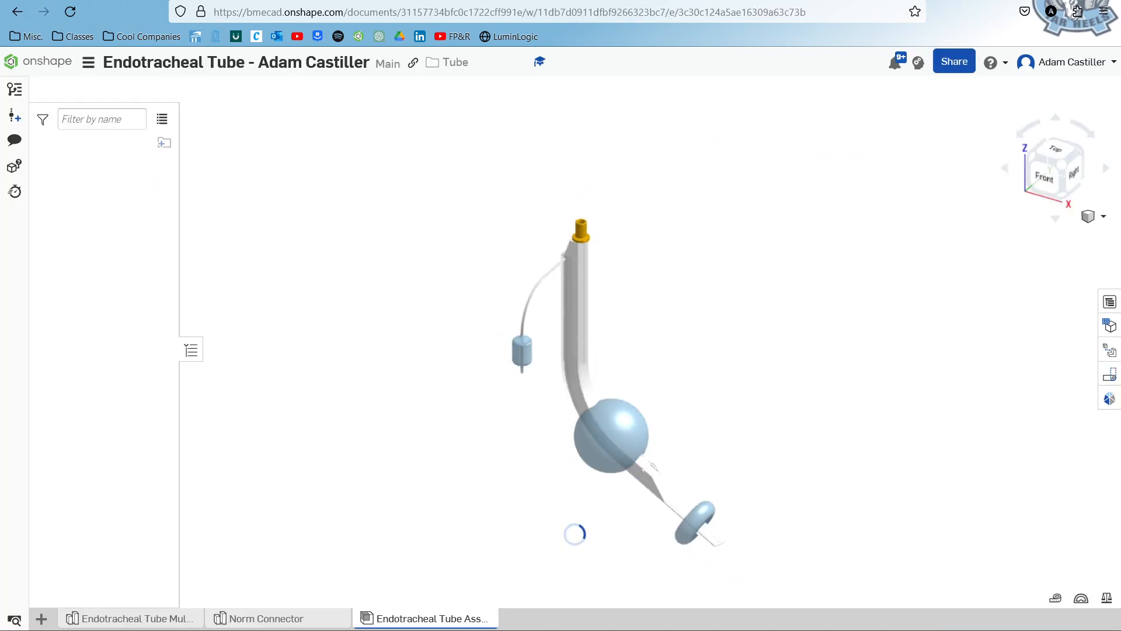
{"action": "right_click_drag", "start_coordinate": [646, 439], "coordinate": [632, 392]}
Step: Export the Endotracheal Tube Assembly in STEP format as a download
{"action": "mouse_move", "coordinate": [414, 616]}
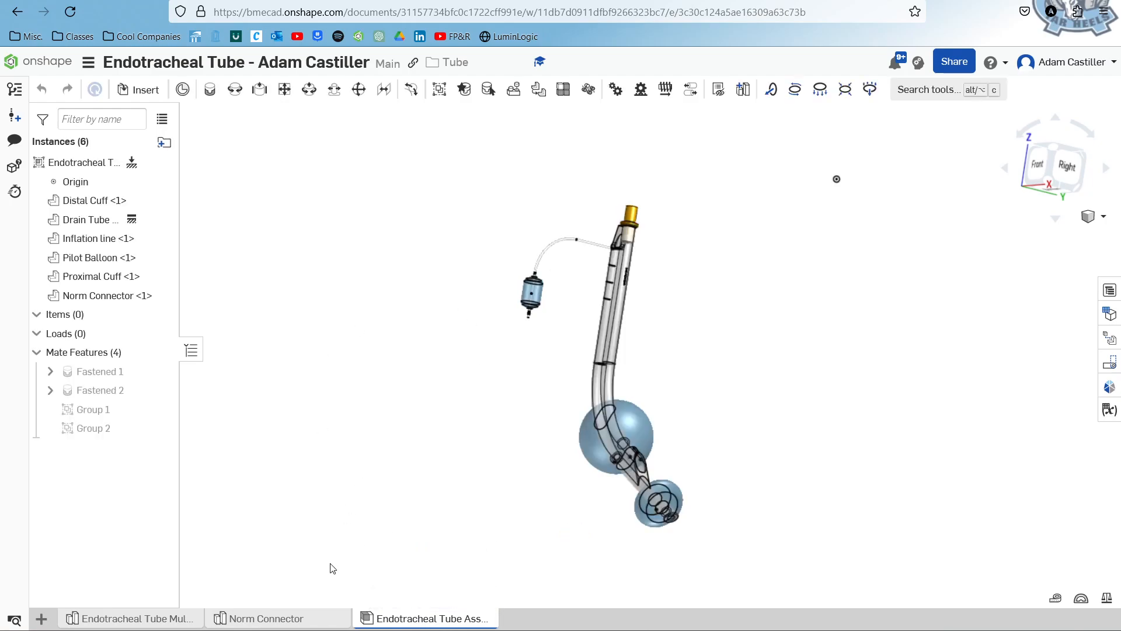
{"action": "right_click", "coordinate": [392, 613]}
{"action": "left_click", "coordinate": [403, 589]}
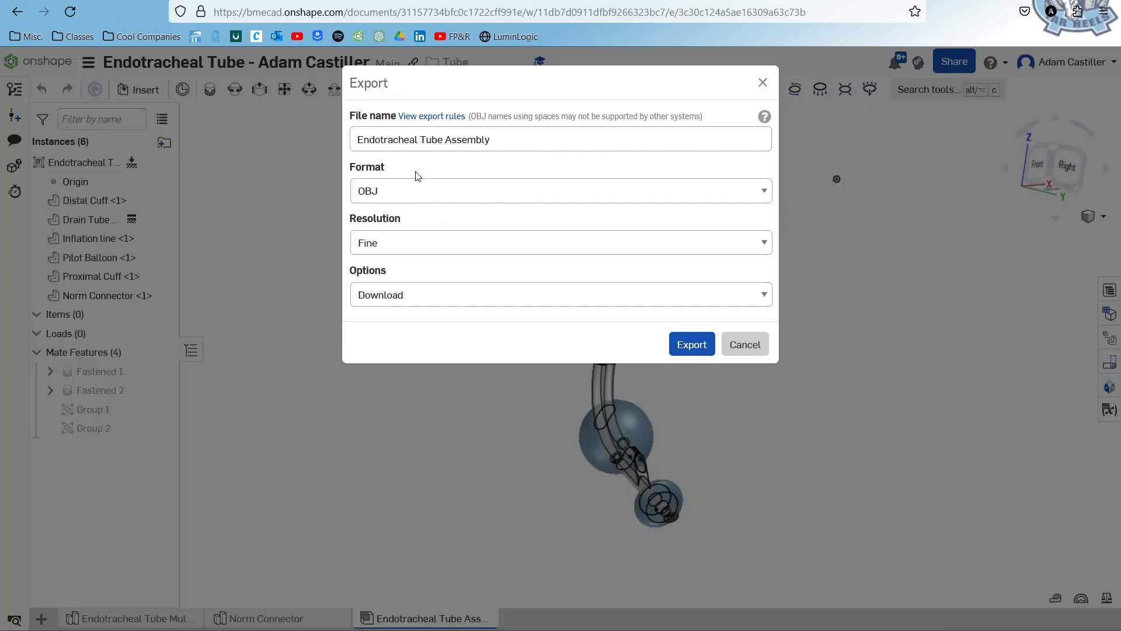
{"action": "left_click", "coordinate": [388, 199]}
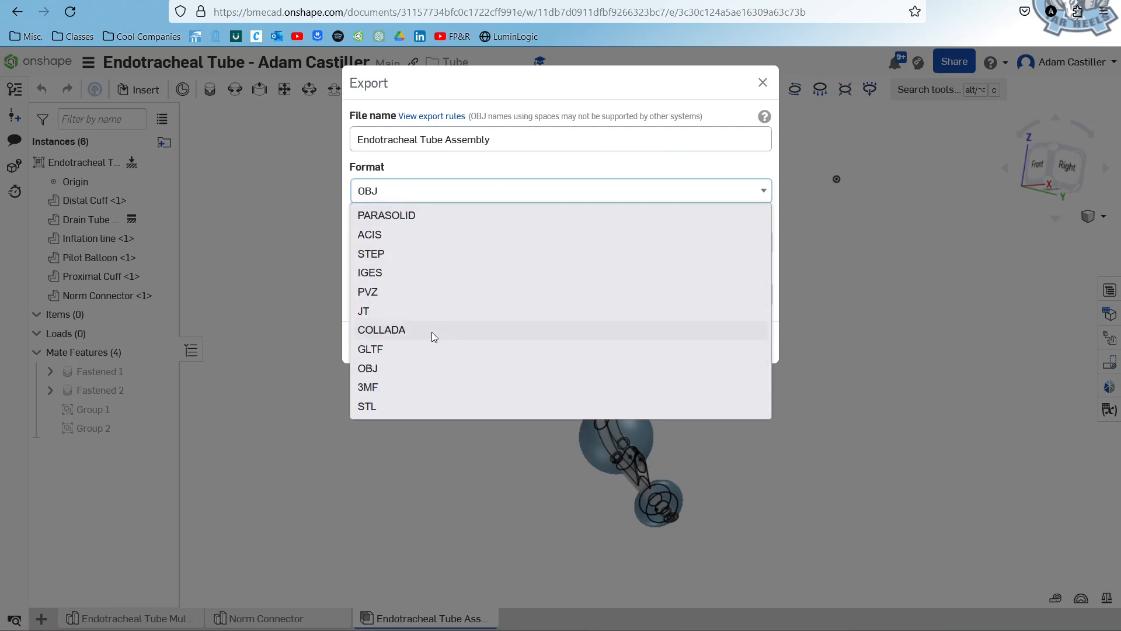
{"action": "left_click", "coordinate": [432, 260]}
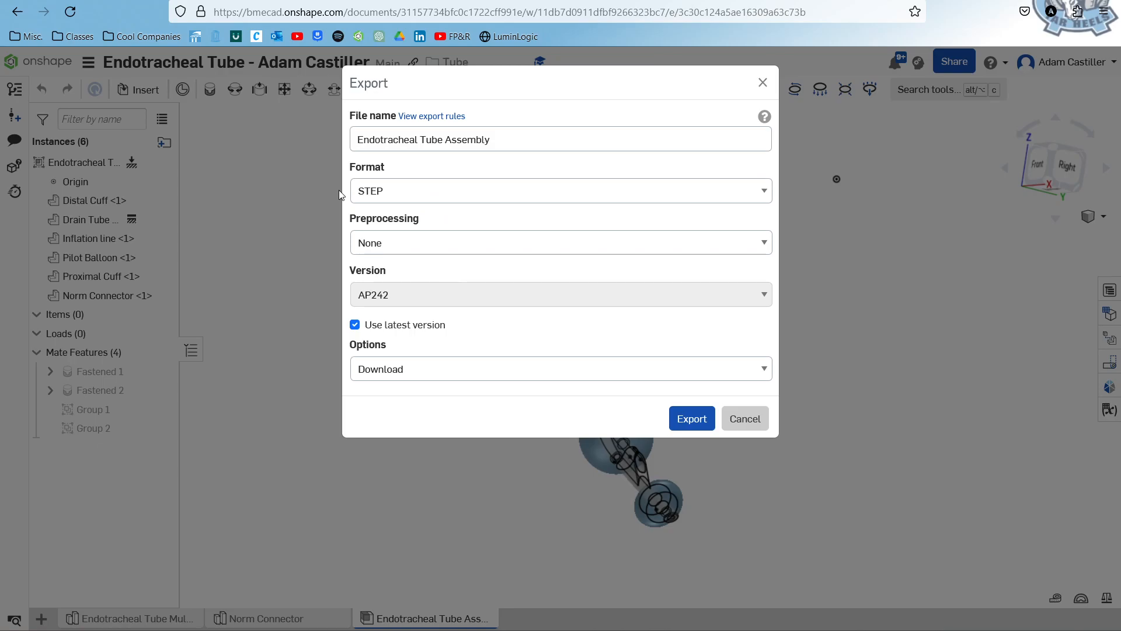
{"action": "left_click", "coordinate": [689, 423]}
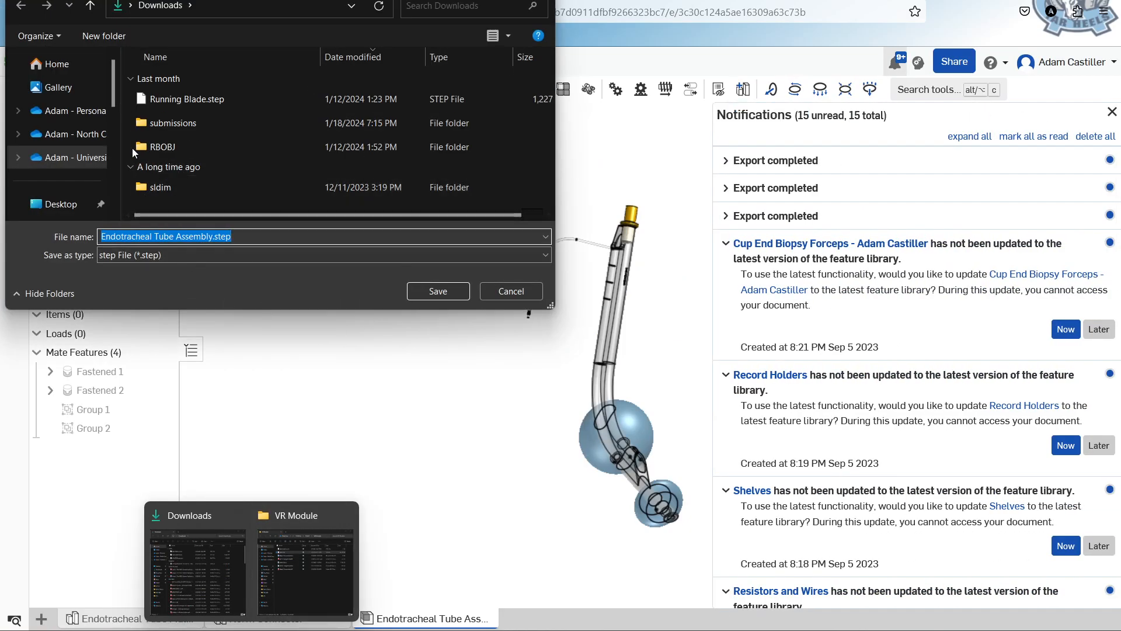
Step: Save Endotracheal Tube Assembly.step into the VR Module folder inside School
{"action": "scroll", "coordinate": [60, 149], "scroll_direction": "down", "scroll_amount": 3}
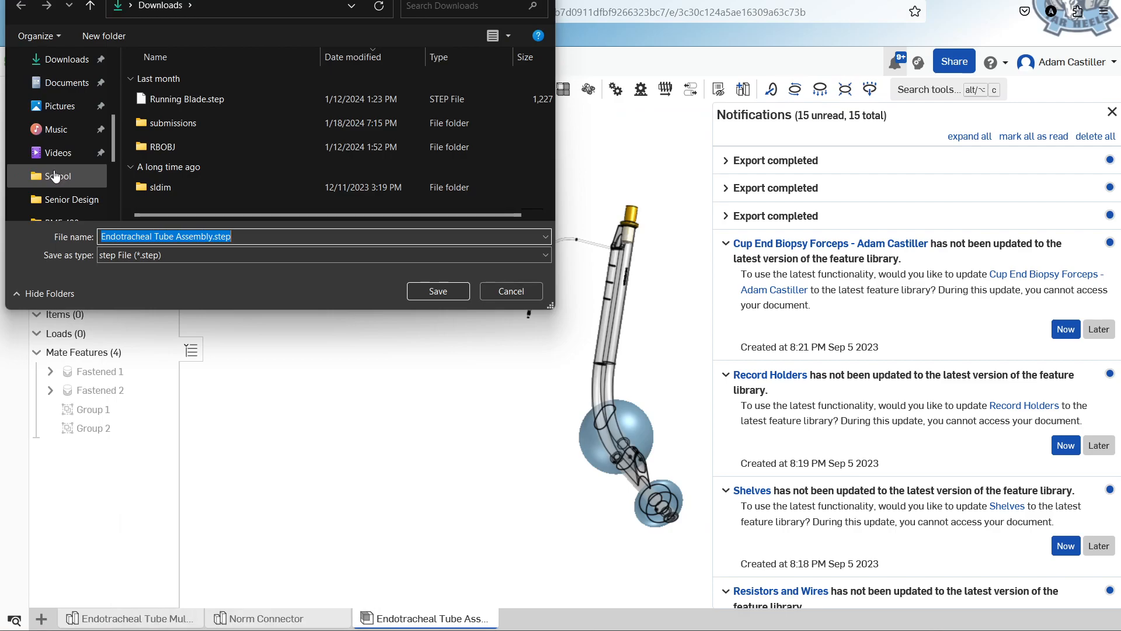
{"action": "left_click", "coordinate": [58, 176]}
{"action": "double_click", "coordinate": [185, 199]}
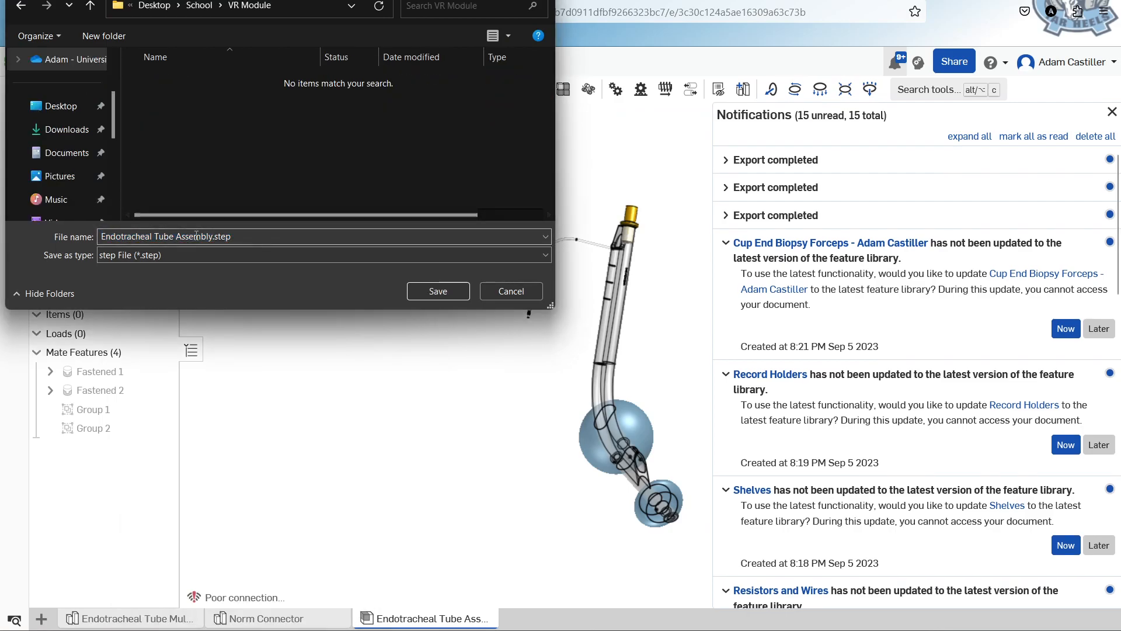
{"action": "left_click", "coordinate": [450, 294]}
Step: Switch back to Unreal Editor, open the plugin manager and search for datasmith
{"action": "left_click", "coordinate": [732, 630]}
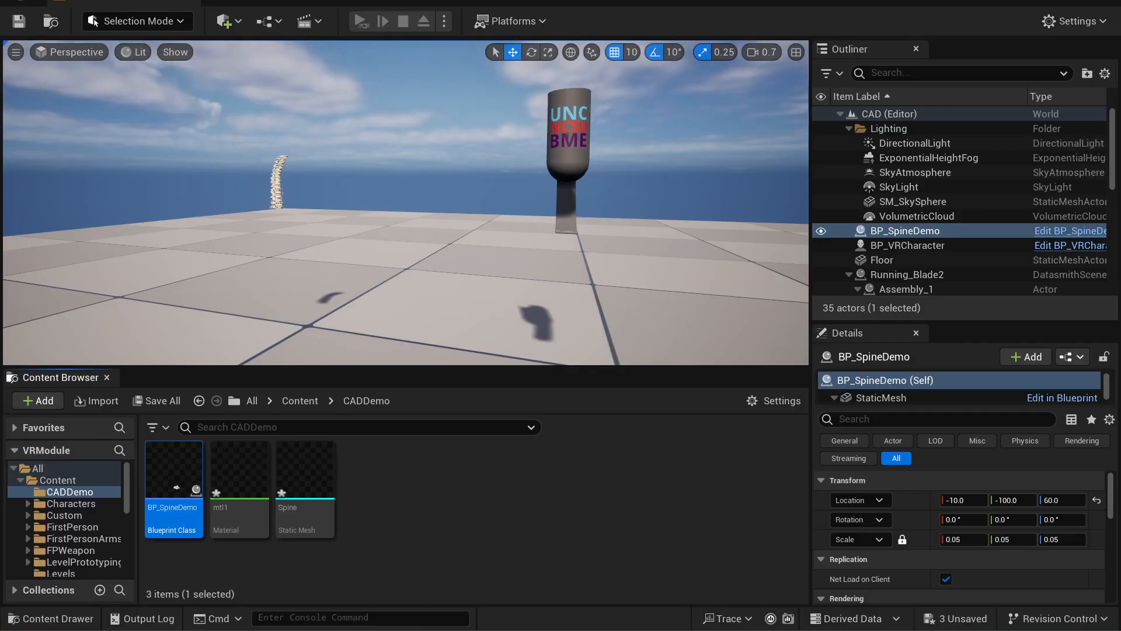
{"action": "key", "text": "s"}
{"action": "right_click_drag", "start_coordinate": [432, 193], "coordinate": [479, 224]}
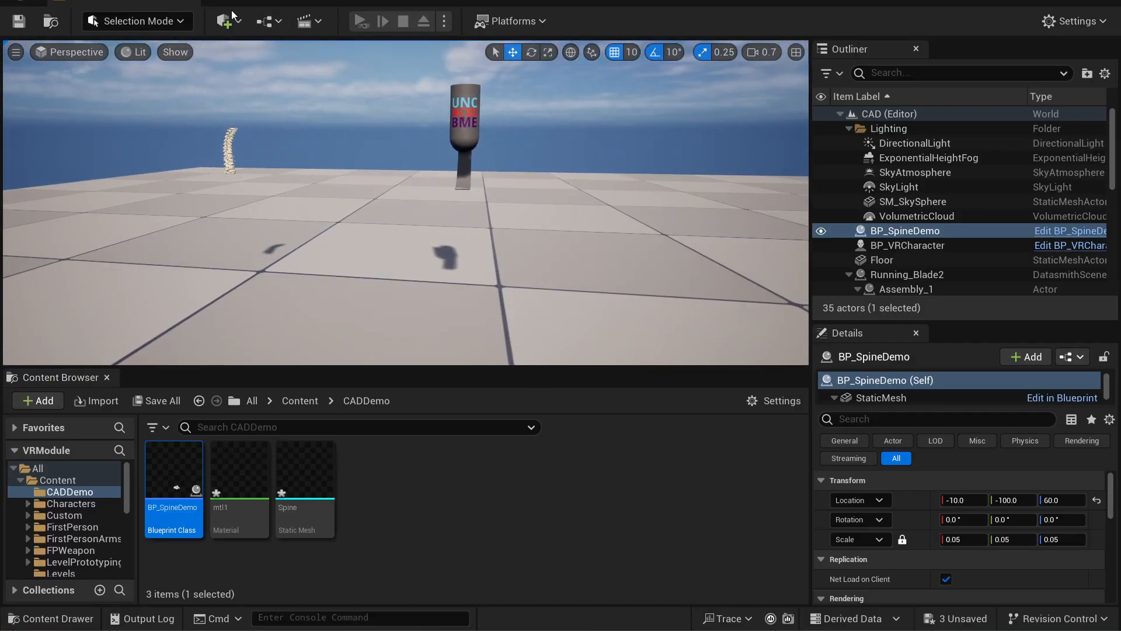
{"action": "left_click", "coordinate": [51, 0]}
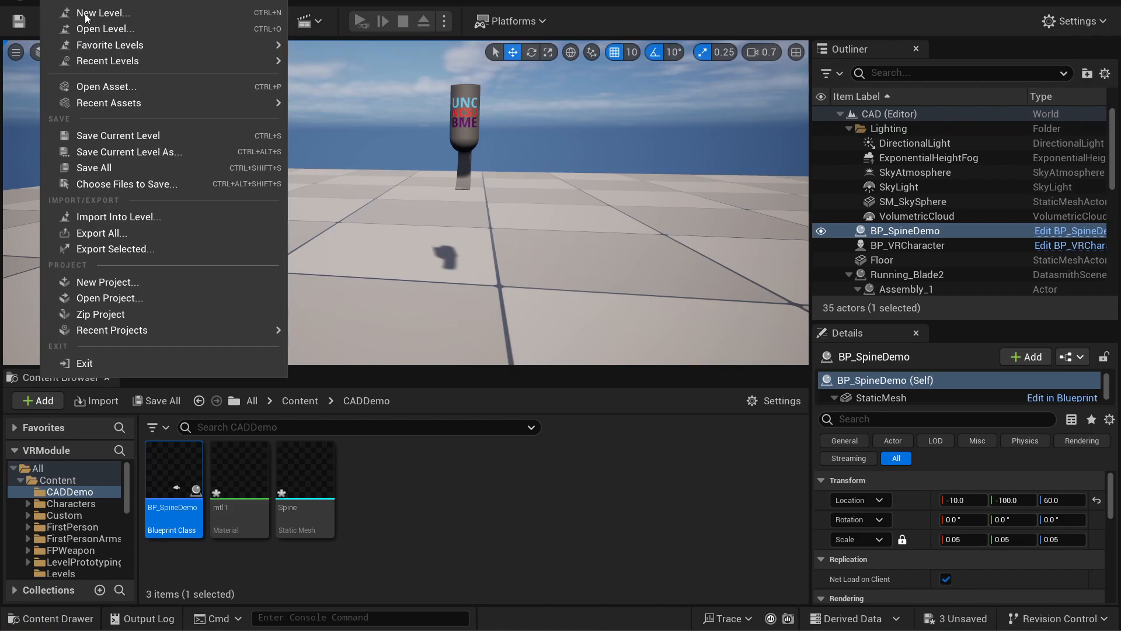
{"action": "mouse_move", "coordinate": [83, 0]}
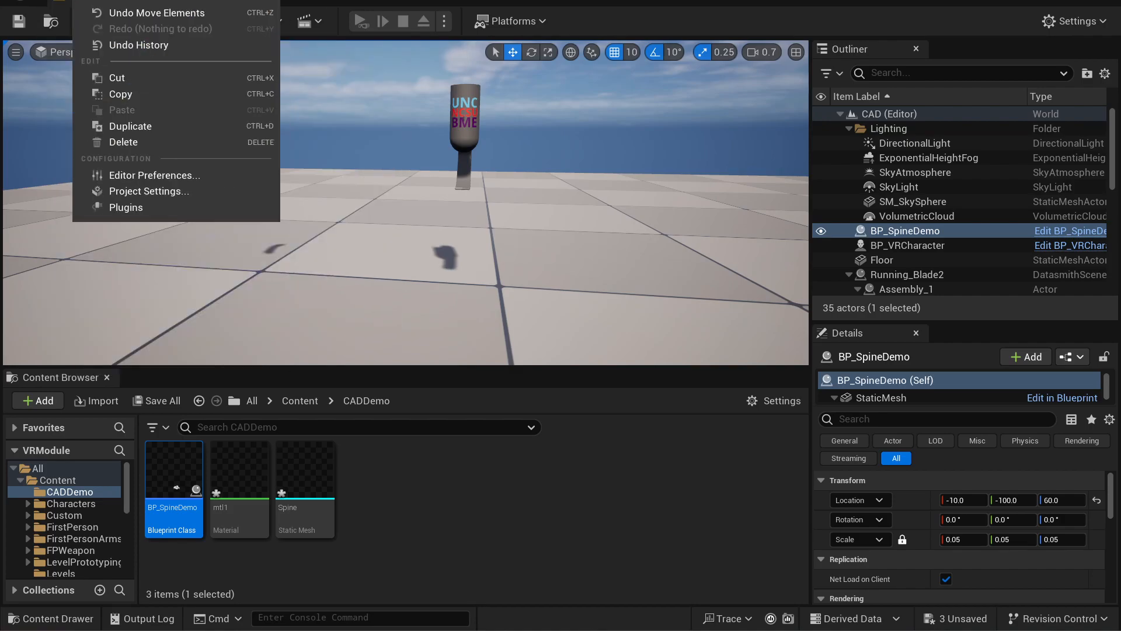
{"action": "left_click", "coordinate": [126, 207]}
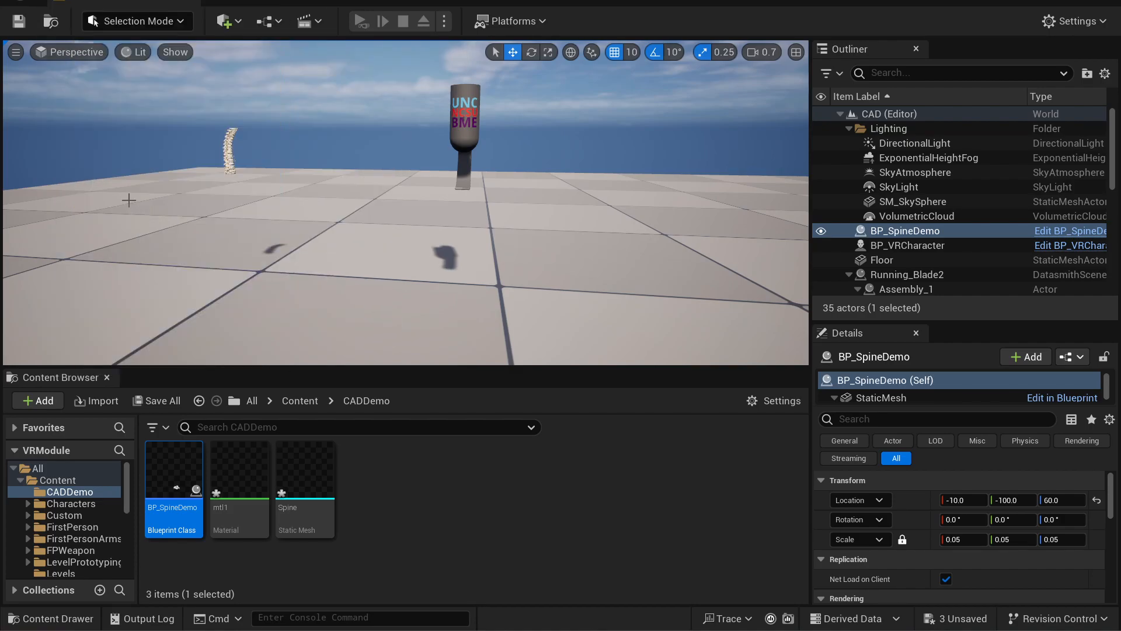
{"action": "type", "text": "datasmith"}
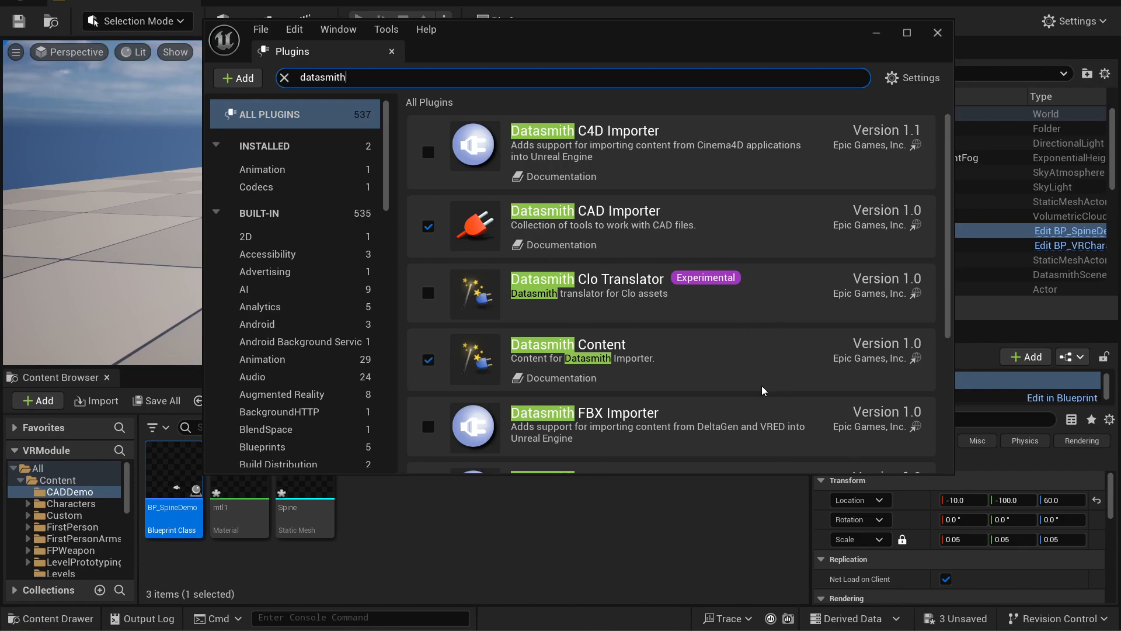
Step: Enable the Datasmith C4D Importer plugin briefly, disable it again and close the plugin manager
{"action": "left_click", "coordinate": [428, 153]}
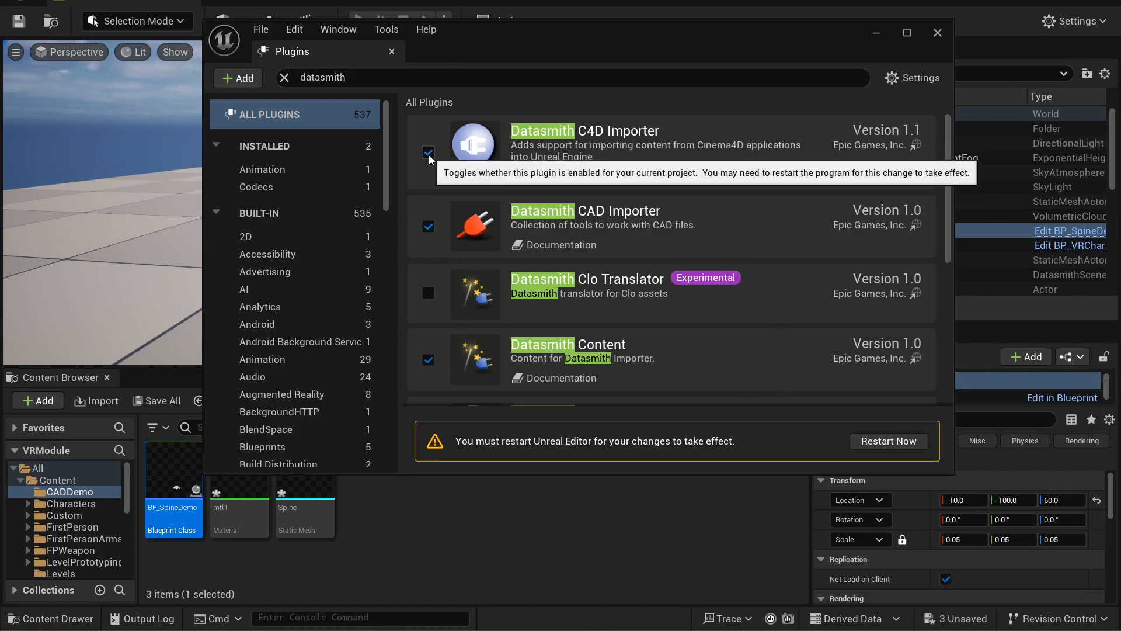
{"action": "left_click", "coordinate": [428, 154]}
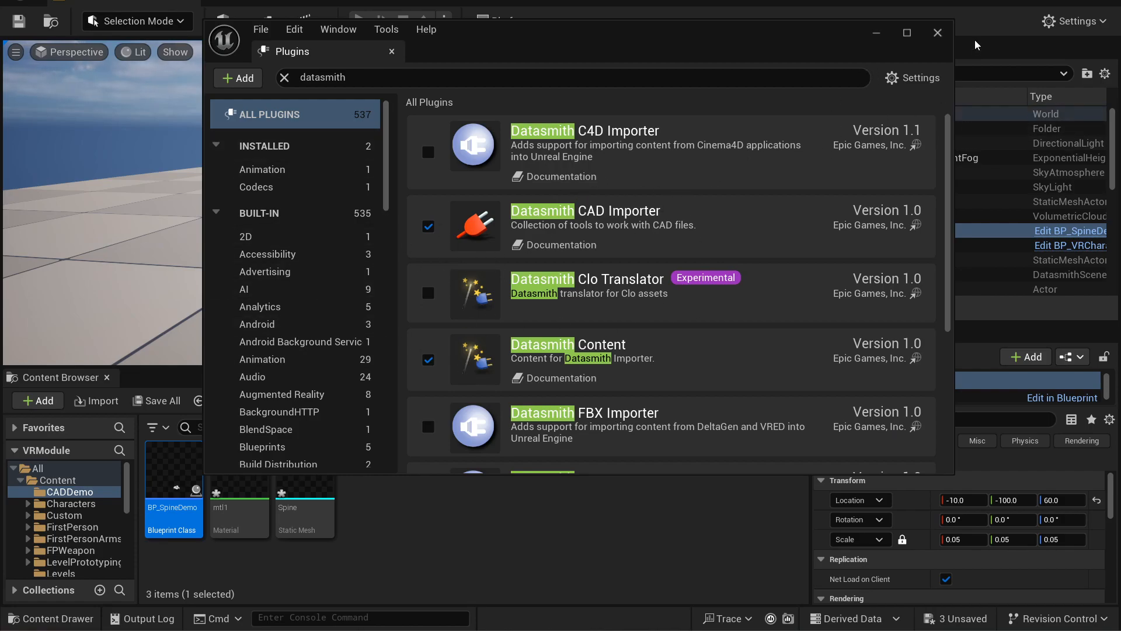
{"action": "left_click", "coordinate": [936, 32]}
{"action": "left_click", "coordinate": [205, 5]}
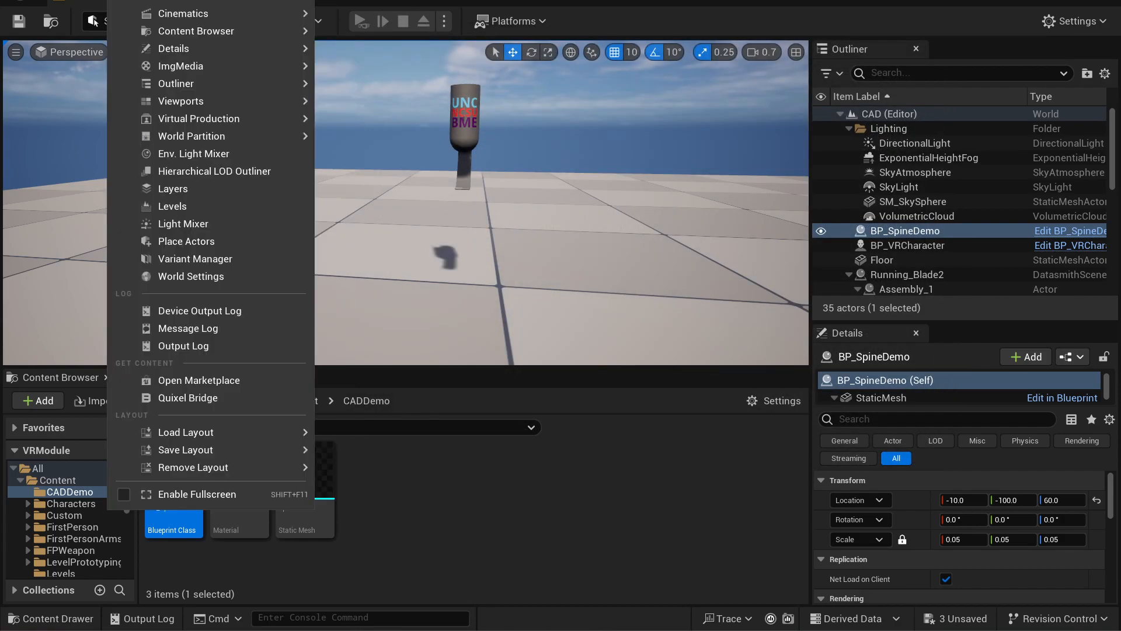
{"action": "mouse_move", "coordinate": [191, 1]}
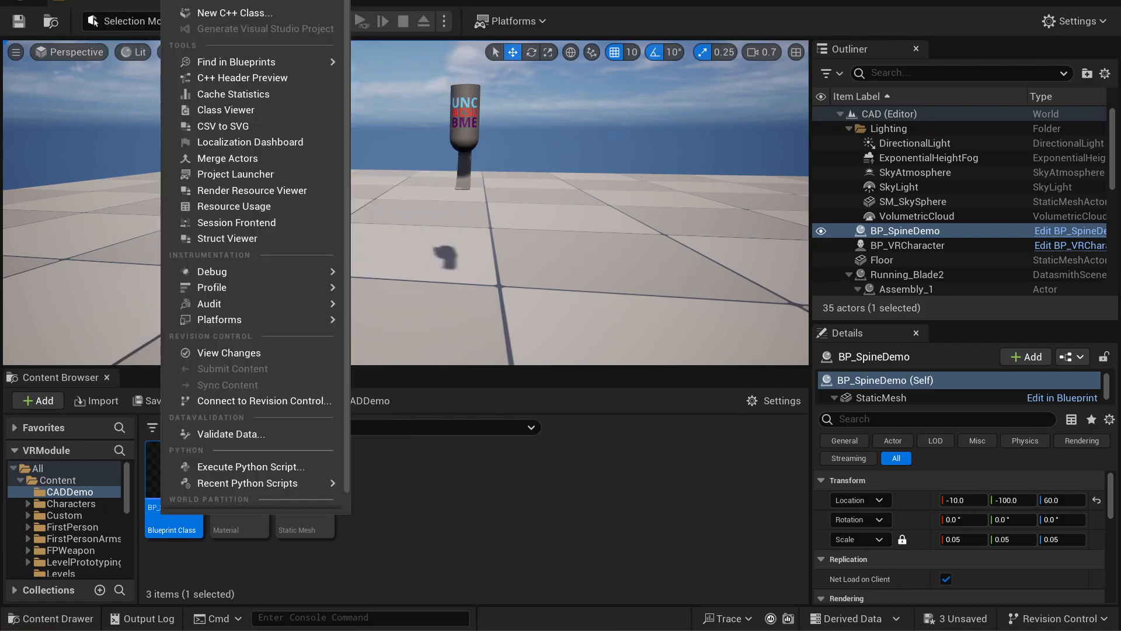
{"action": "scroll", "coordinate": [253, 415], "scroll_direction": "down", "scroll_amount": 1}
{"action": "scroll", "coordinate": [254, 415], "scroll_direction": "up", "scroll_amount": 1}
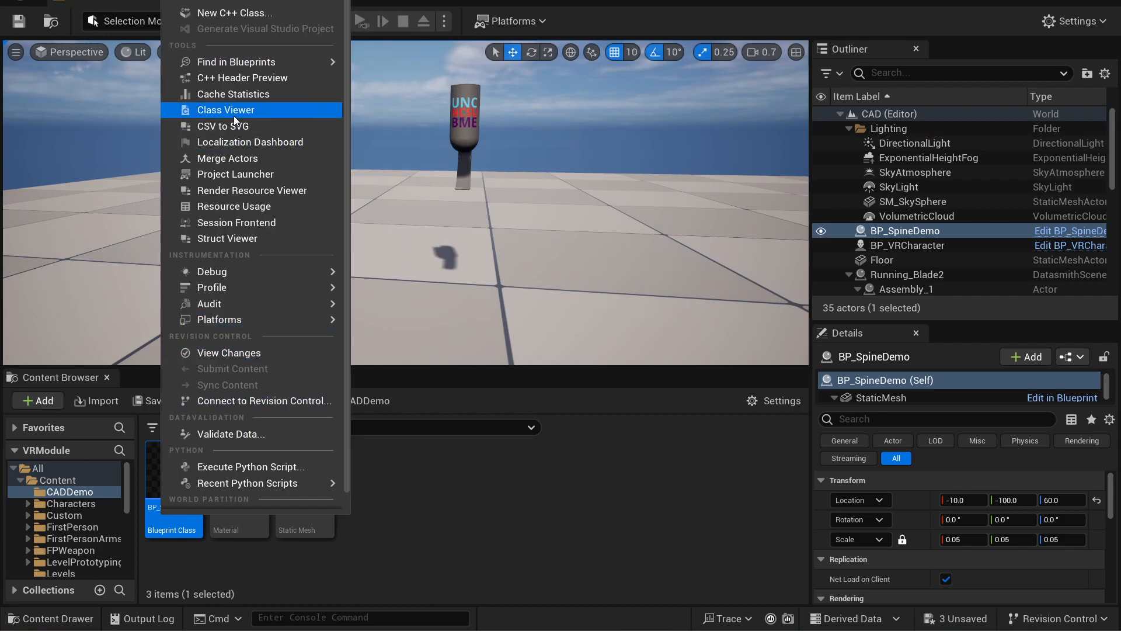
{"action": "left_click", "coordinate": [492, 44]}
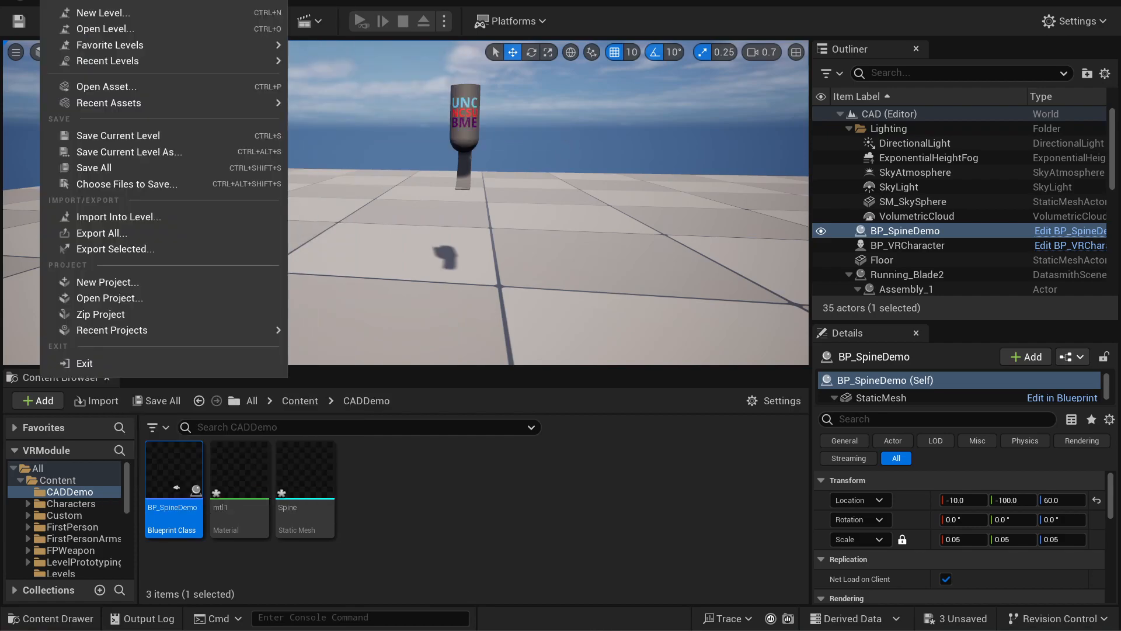
{"action": "mouse_move", "coordinate": [87, 1]}
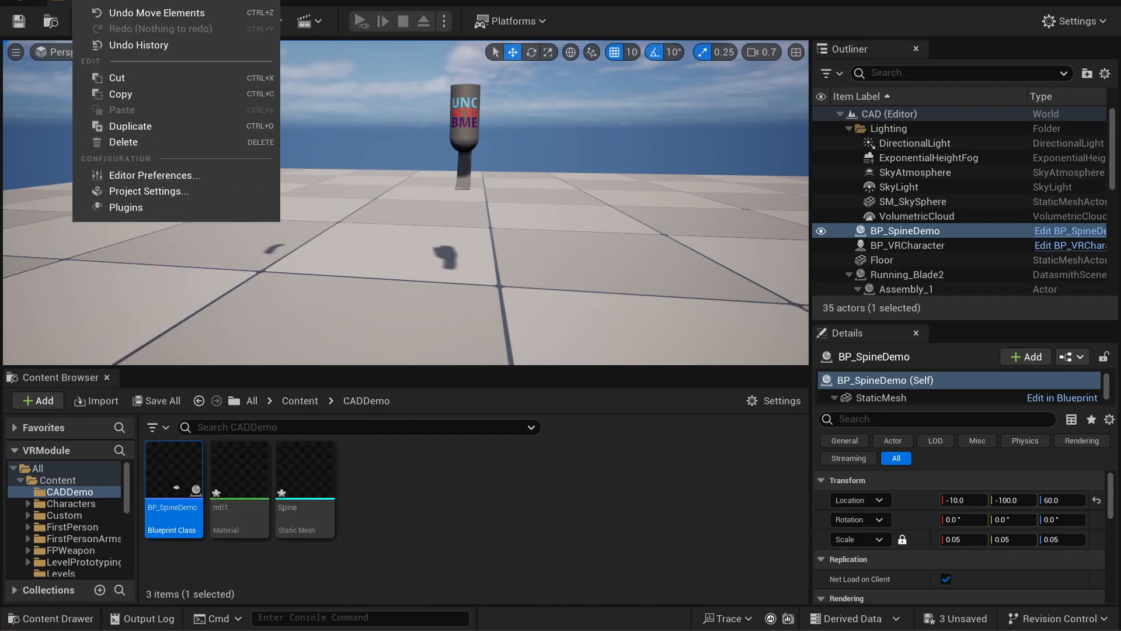
{"action": "mouse_move", "coordinate": [123, 0]}
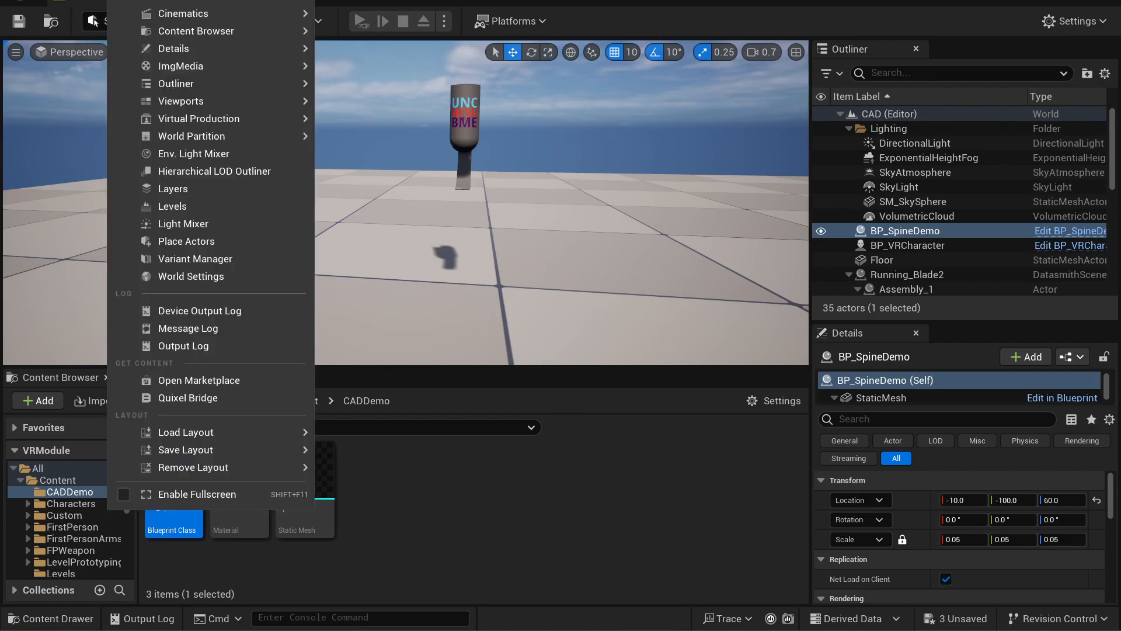
Step: Search the editor's commands for a Datasmith import option, trying the terms datas, imp and Datasmith
{"action": "mouse_move", "coordinate": [176, 0]}
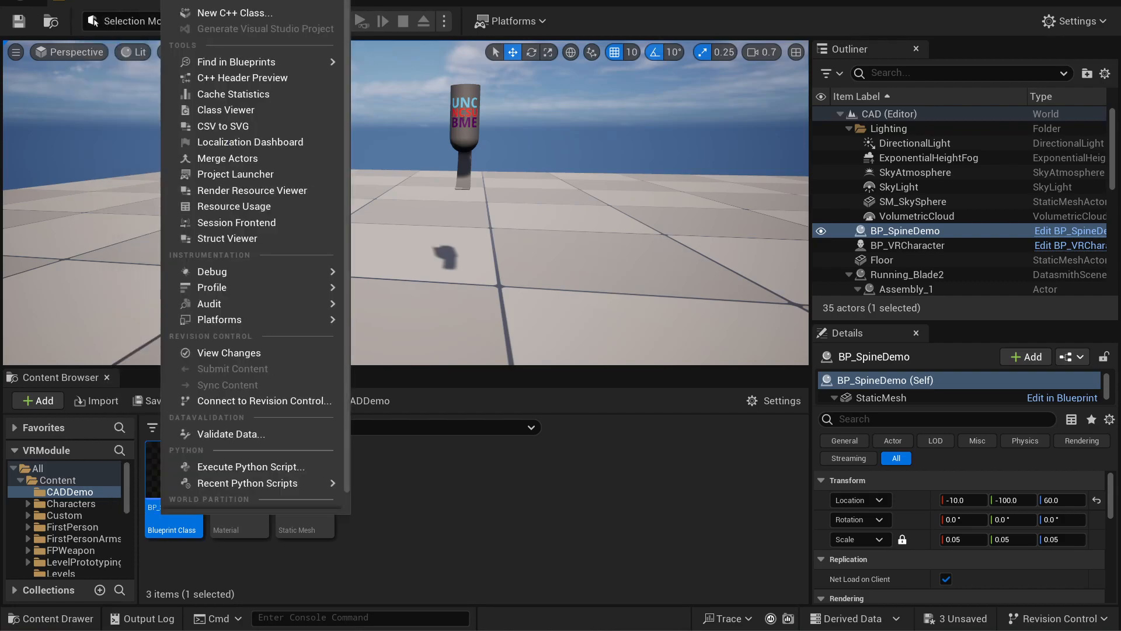
{"action": "mouse_move", "coordinate": [218, 0]}
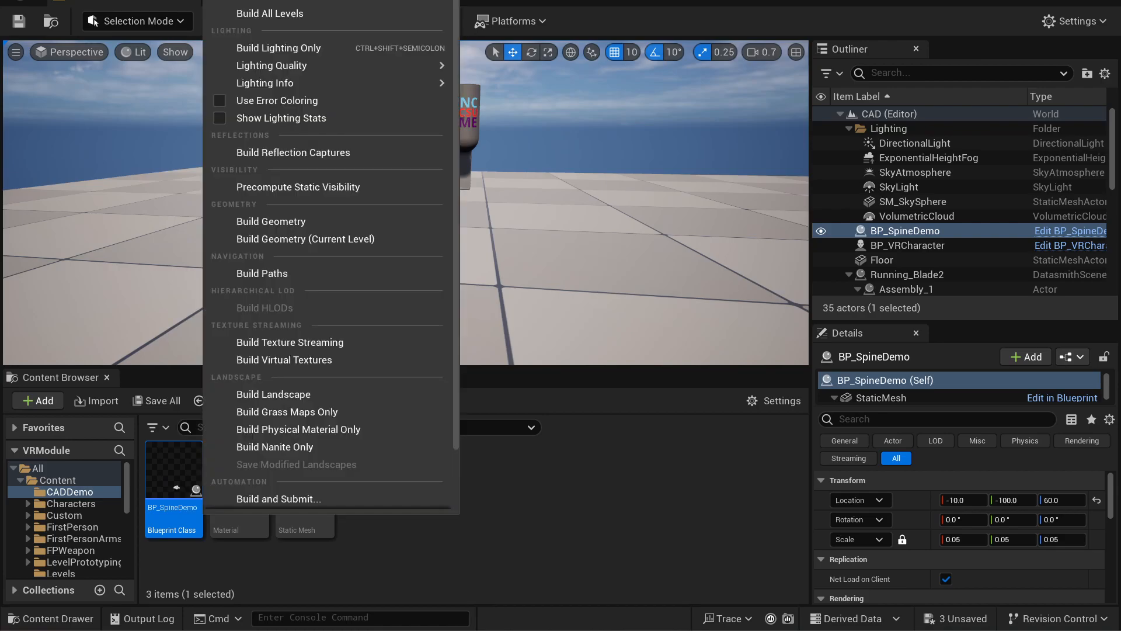
{"action": "mouse_move", "coordinate": [257, 1]}
{"action": "mouse_move", "coordinate": [301, 1]}
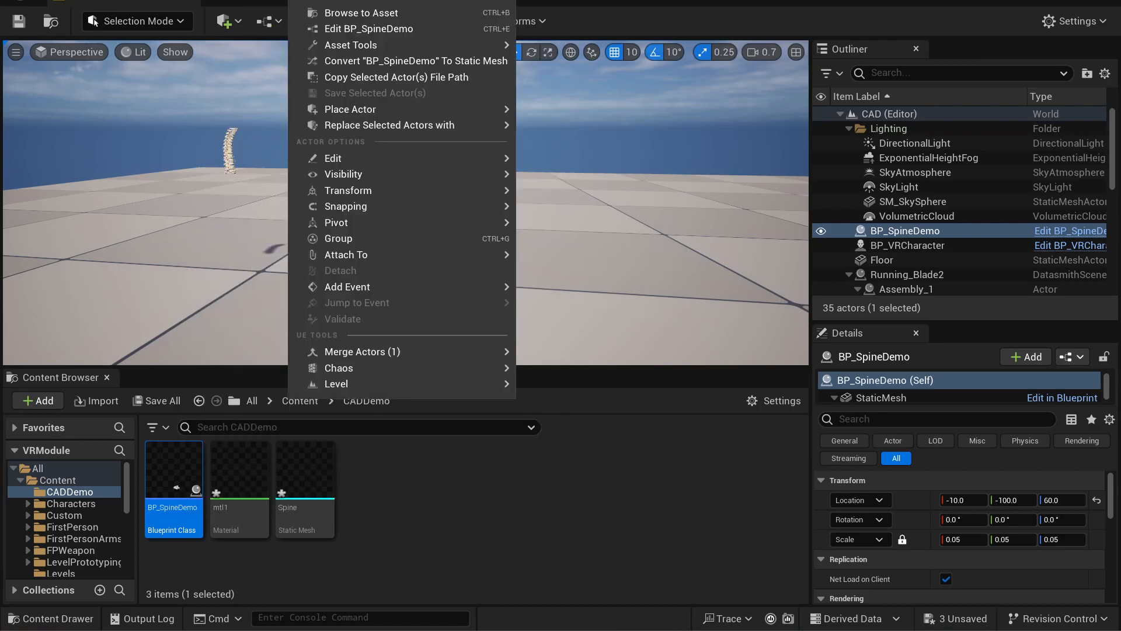
{"action": "left_click", "coordinate": [301, 1]}
{"action": "left_click", "coordinate": [174, 1]}
{"action": "type", "text": "da"}
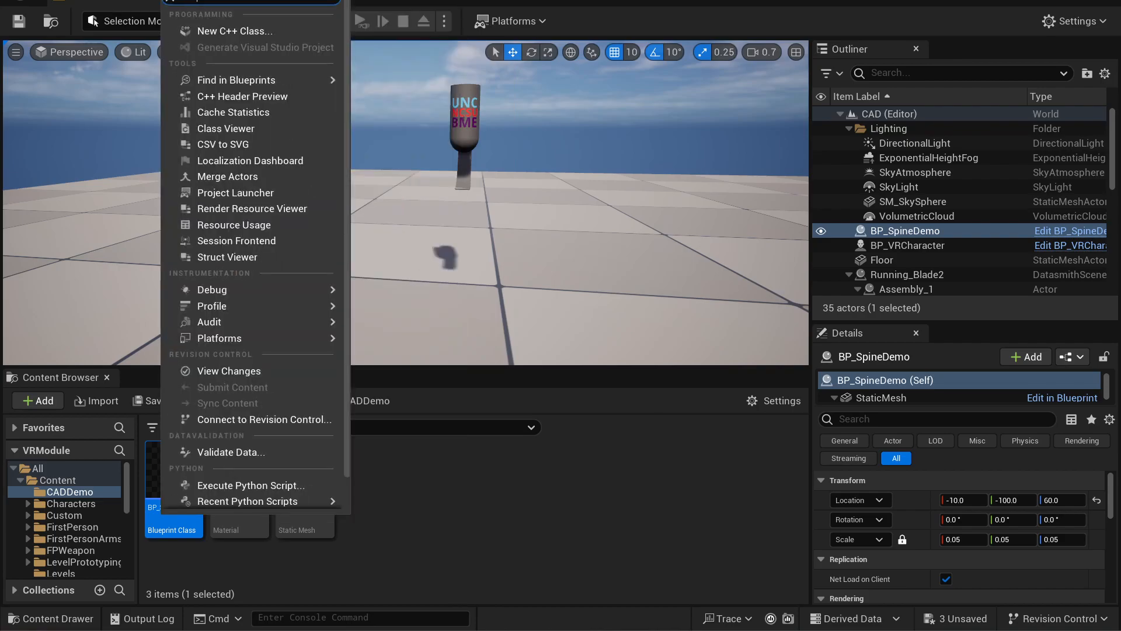
{"action": "type", "text": "tas"}
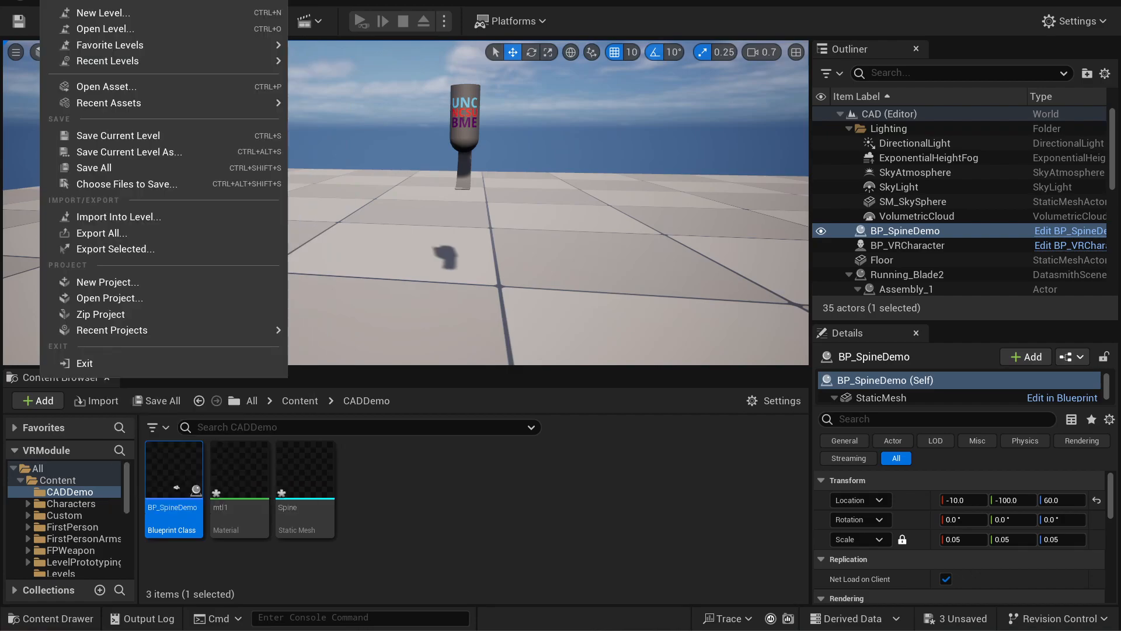
{"action": "type", "text": "p"}
{"action": "key", "text": "Escape"}
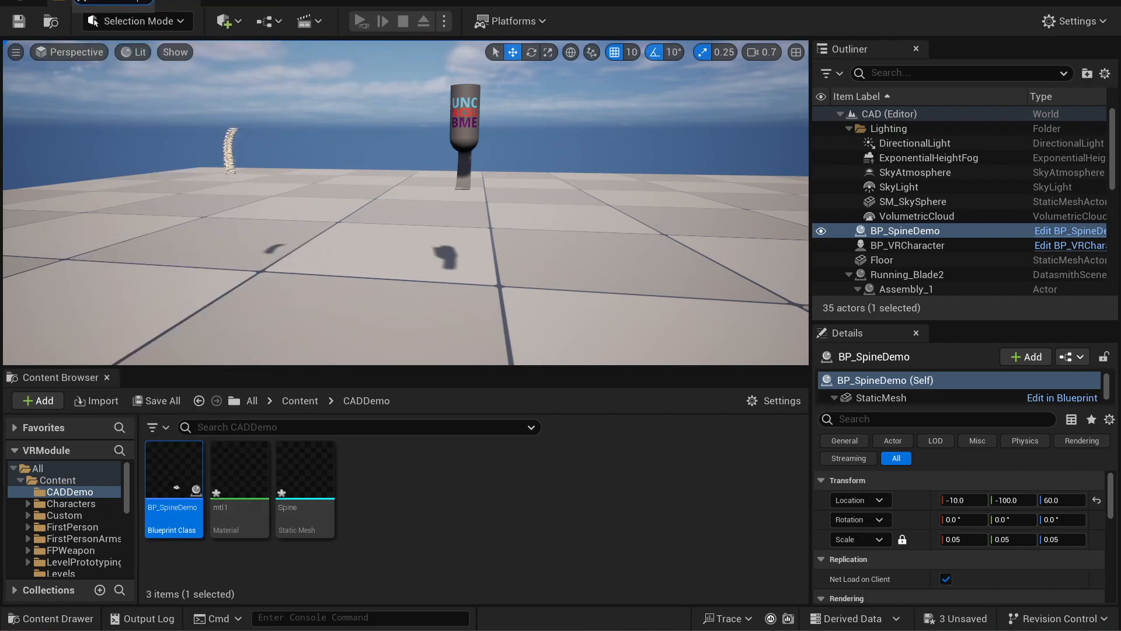
{"action": "type", "text": "imp"}
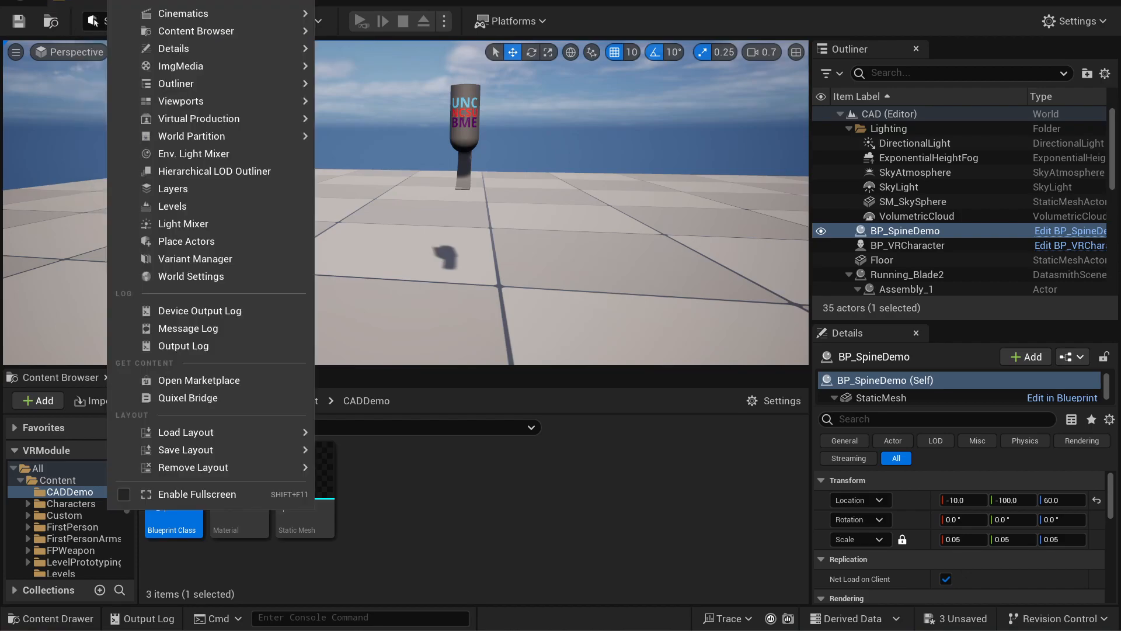
{"action": "mouse_move", "coordinate": [174, 1]}
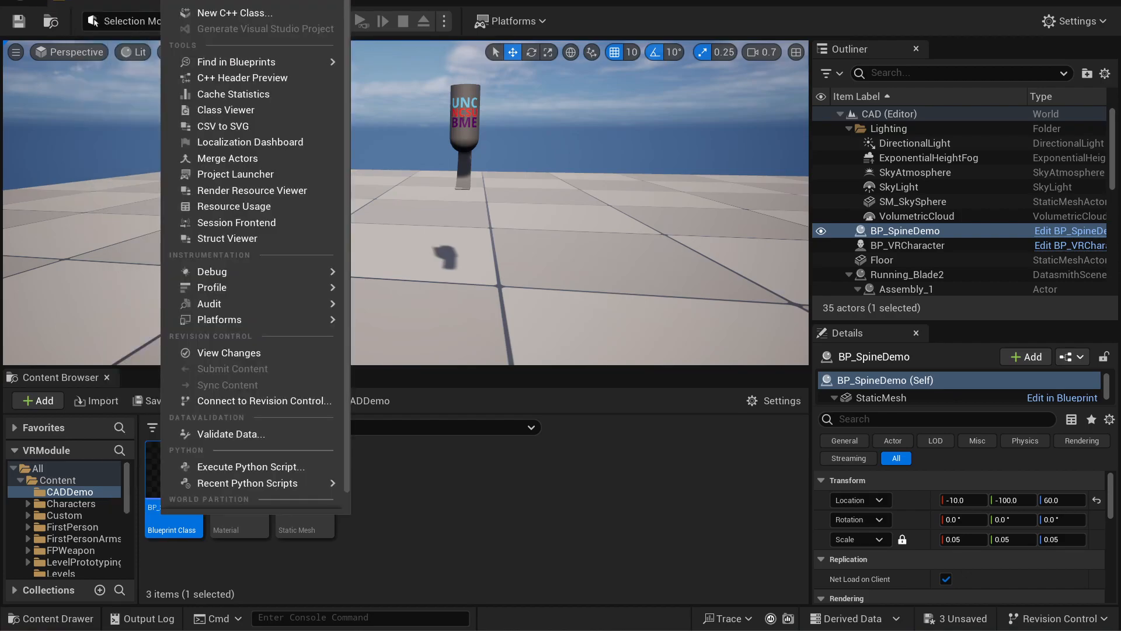
{"action": "mouse_move", "coordinate": [216, 1]}
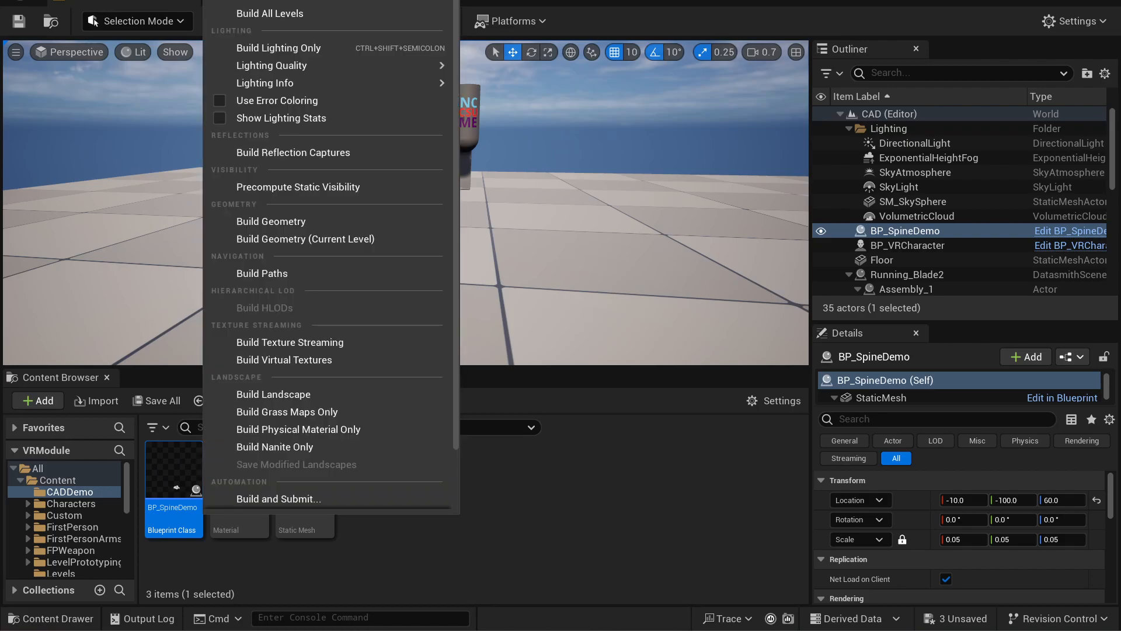
{"action": "mouse_move", "coordinate": [302, 1]}
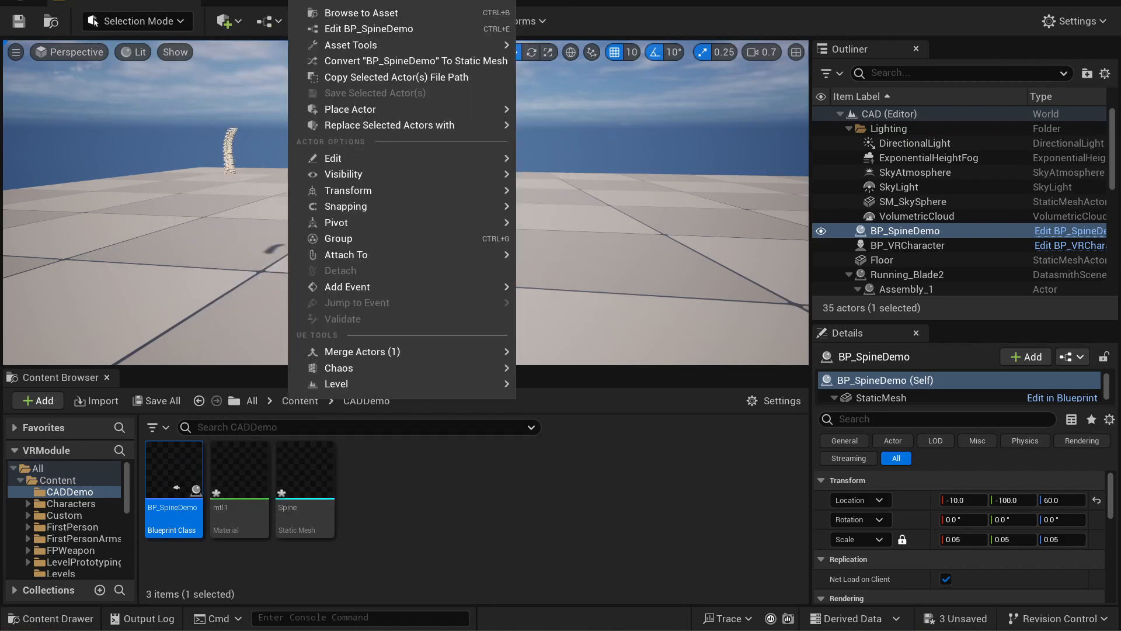
{"action": "left_click", "coordinate": [404, 573]}
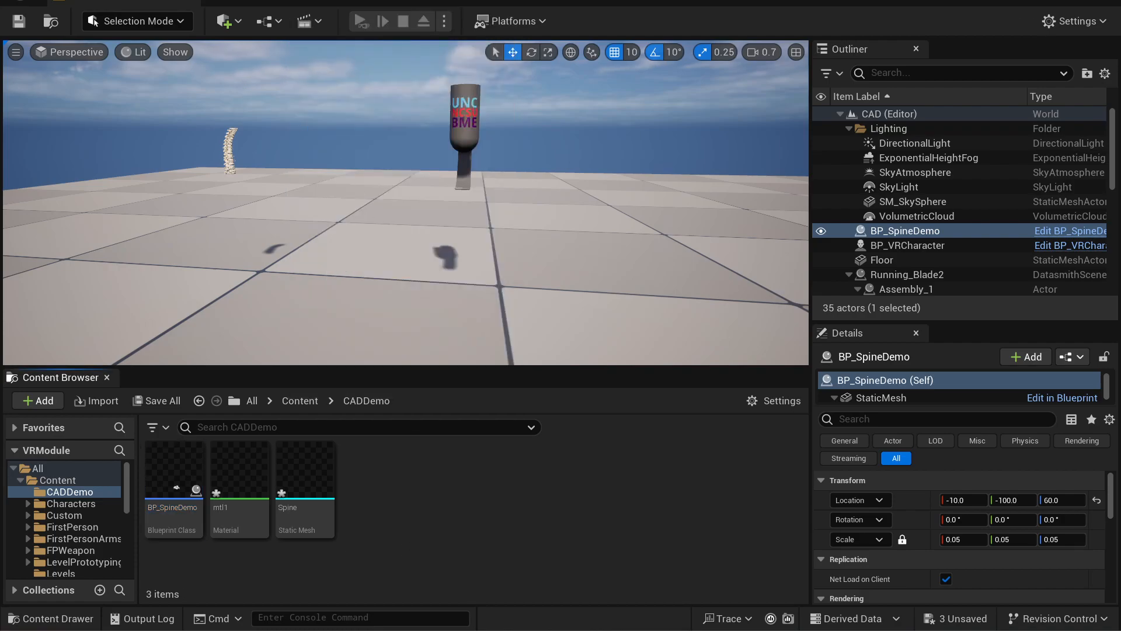
{"action": "left_click", "coordinate": [174, 1]}
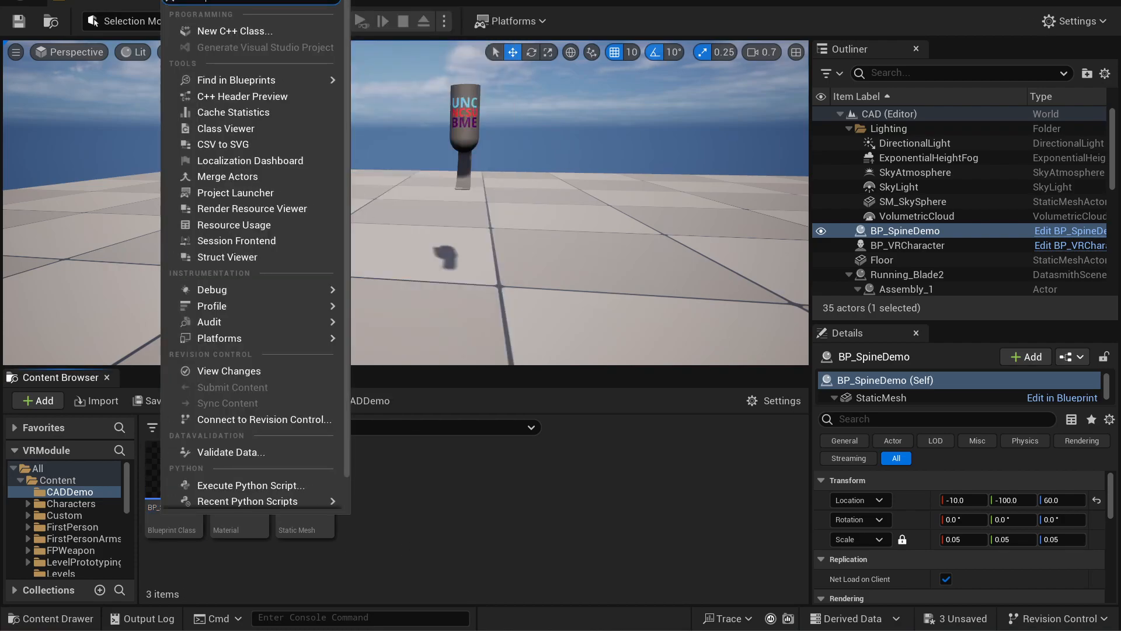
{"action": "type", "text": "Datasmith"}
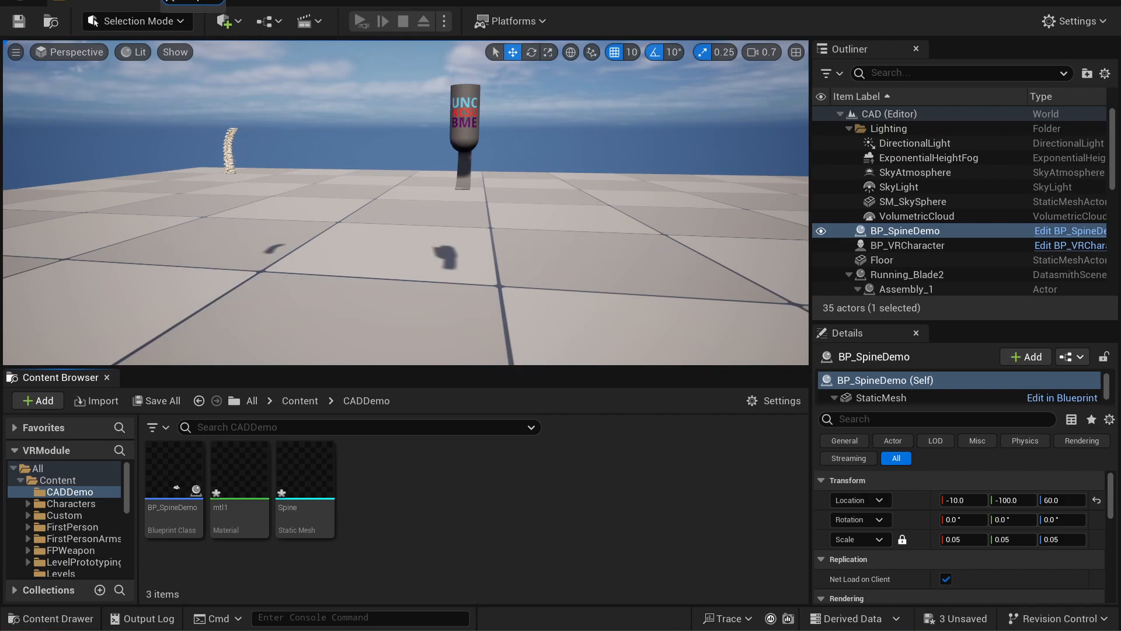
Step: Start a Datasmith file import and choose Endotracheal Tube Assembly.step from the VR Module folder inside School
{"action": "left_click", "coordinate": [243, 18]}
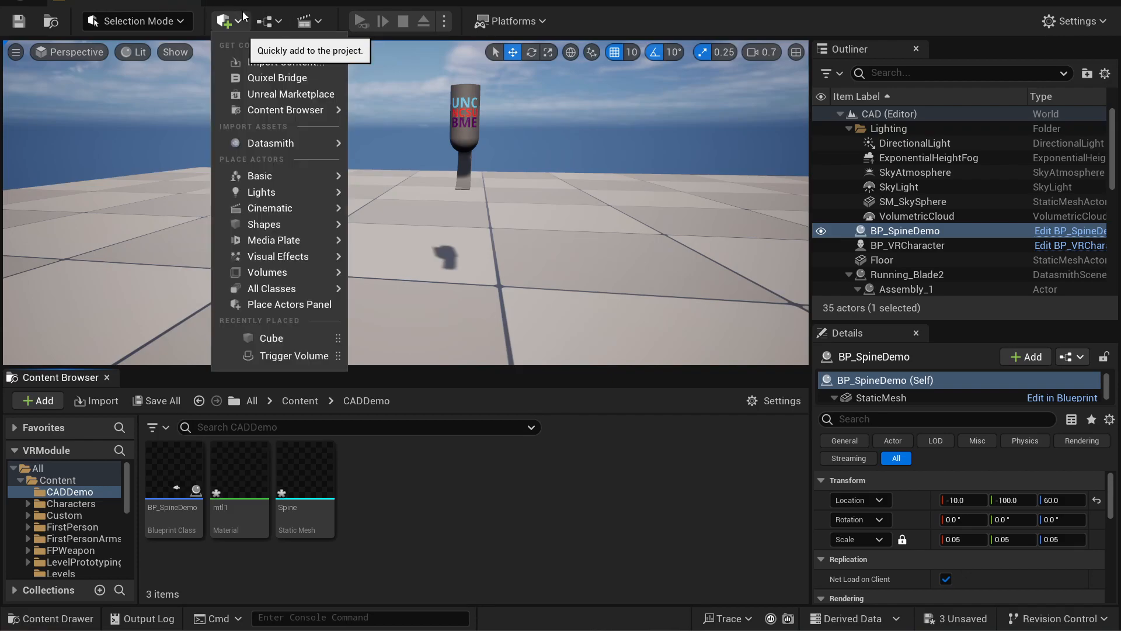
{"action": "mouse_move", "coordinate": [299, 142]}
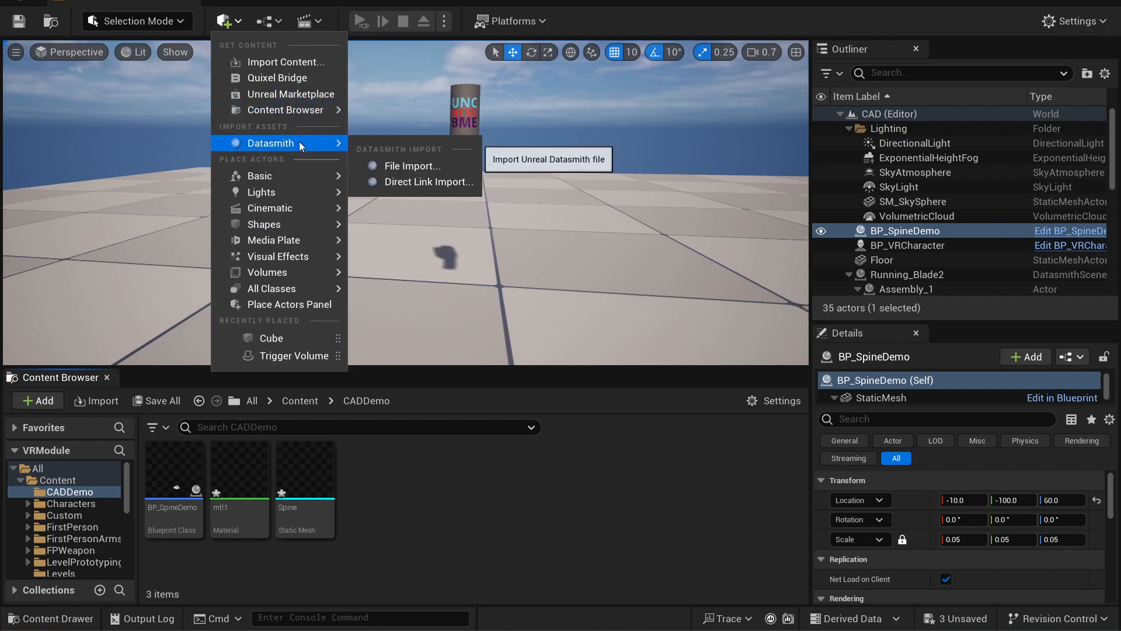
{"action": "left_click", "coordinate": [381, 166]}
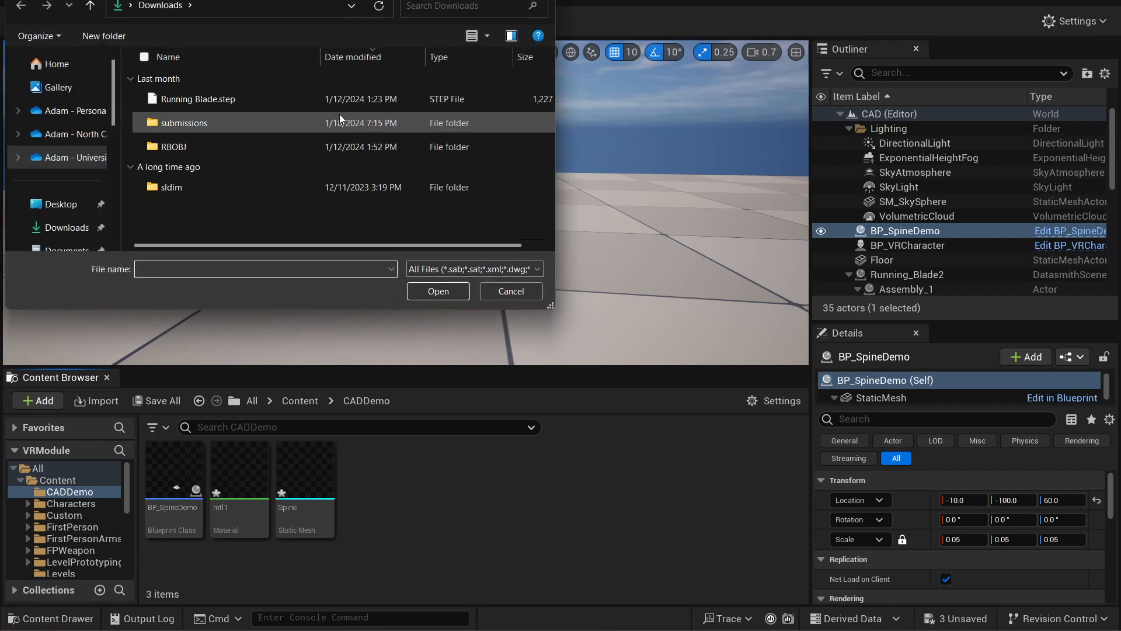
{"action": "scroll", "coordinate": [42, 155], "scroll_direction": "down", "scroll_amount": 2}
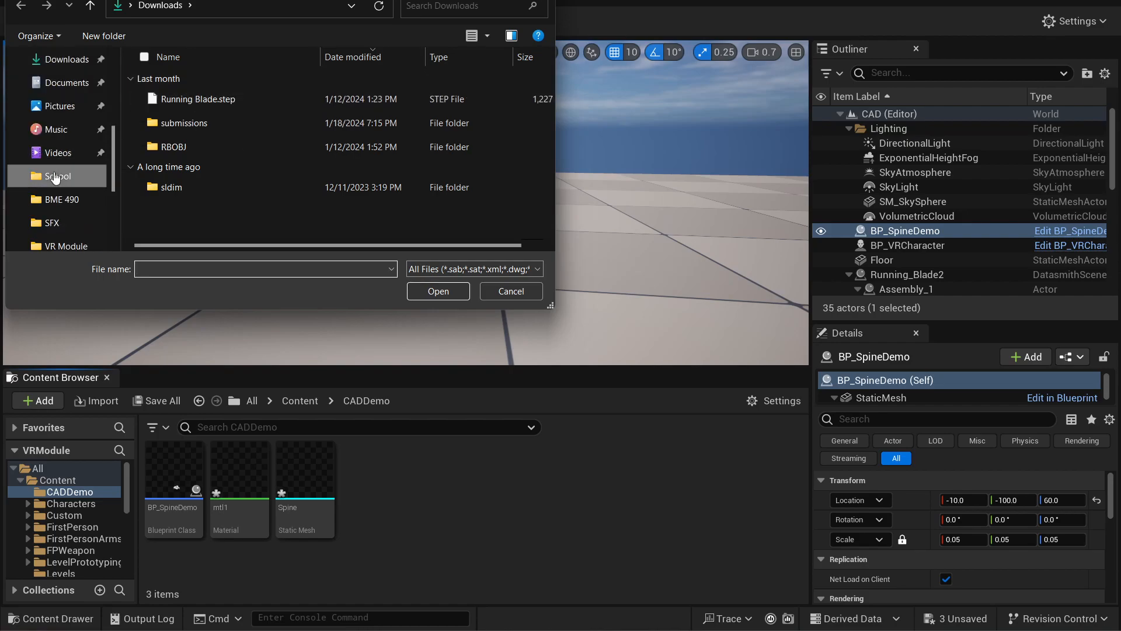
{"action": "left_click", "coordinate": [40, 175]}
{"action": "double_click", "coordinate": [207, 228]}
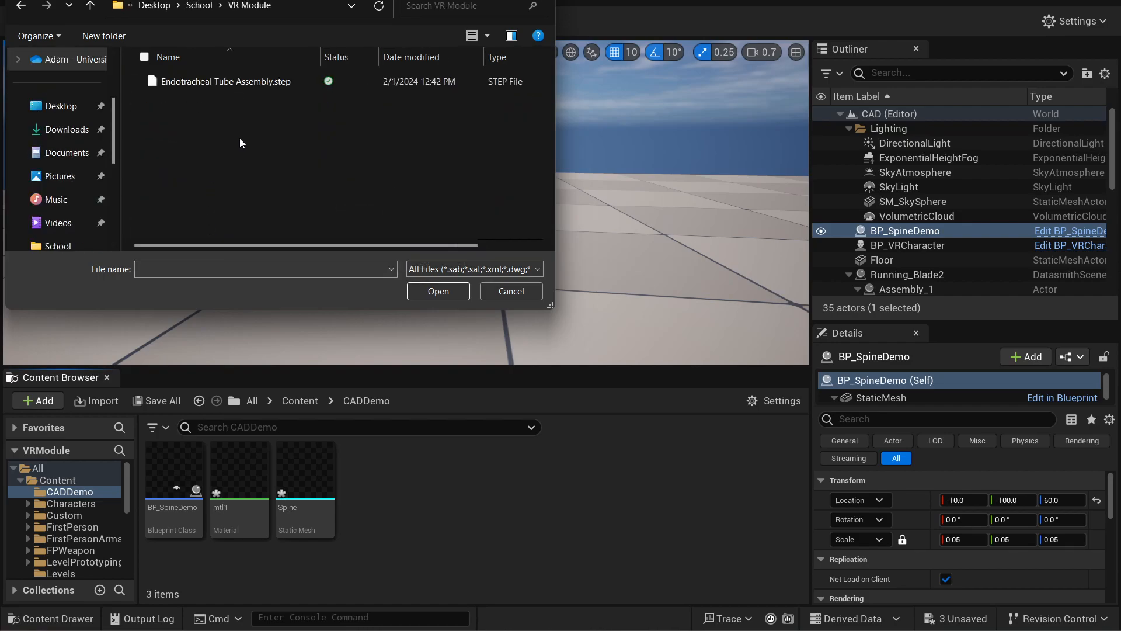
{"action": "double_click", "coordinate": [289, 84]}
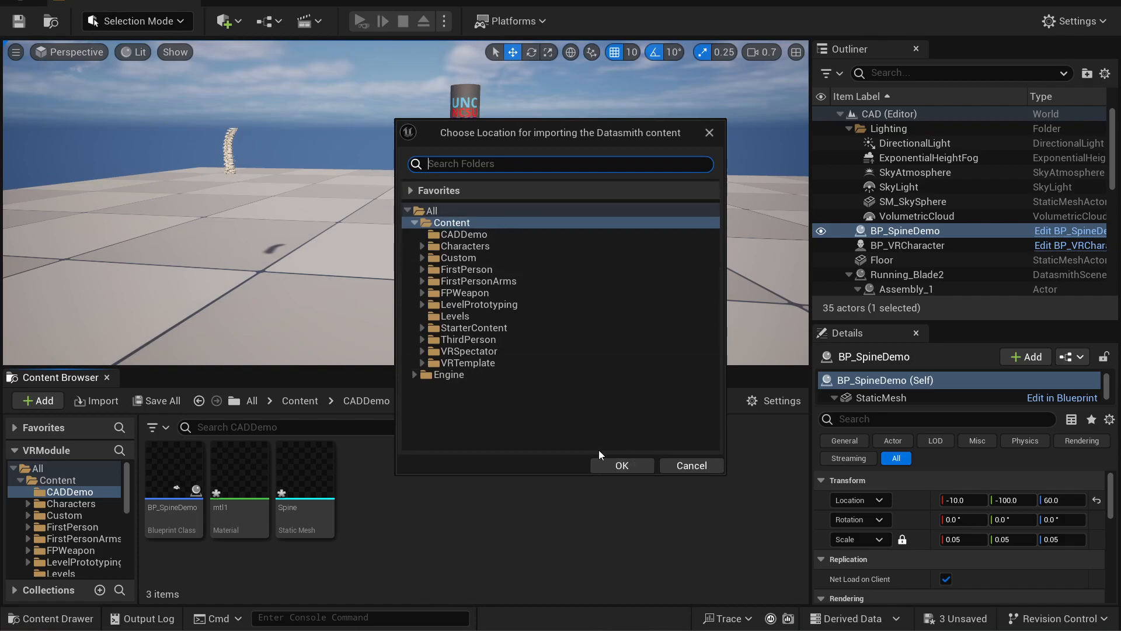
Step: Import the Datasmith content into the CADDemo folder, accepting the import options as they are
{"action": "left_click", "coordinate": [473, 234]}
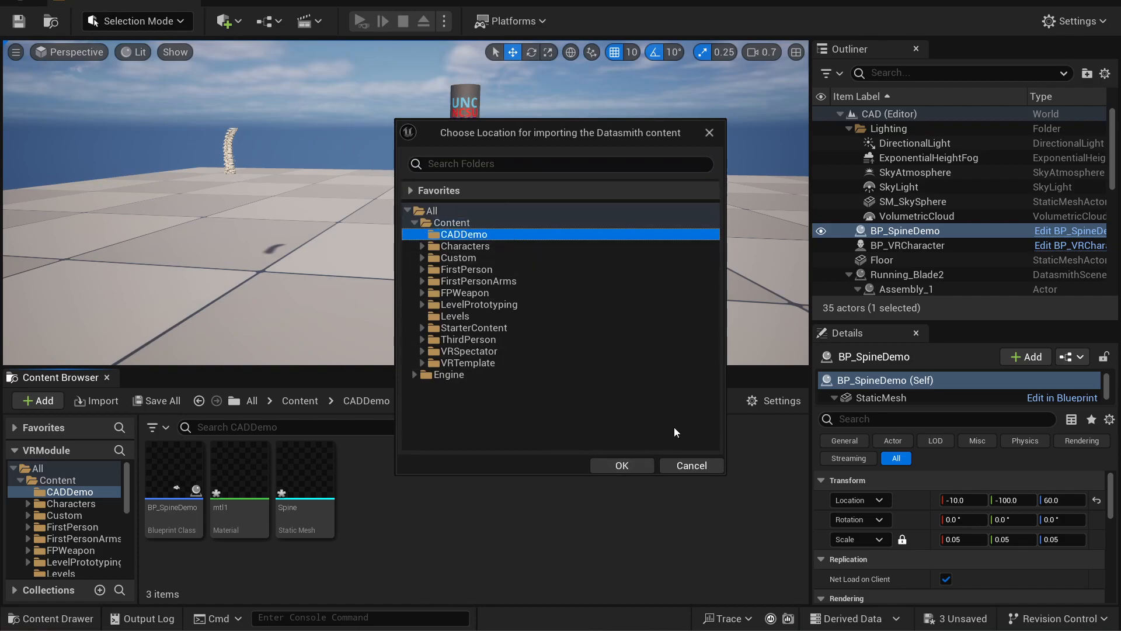
{"action": "left_click", "coordinate": [623, 463]}
{"action": "left_click", "coordinate": [626, 449]}
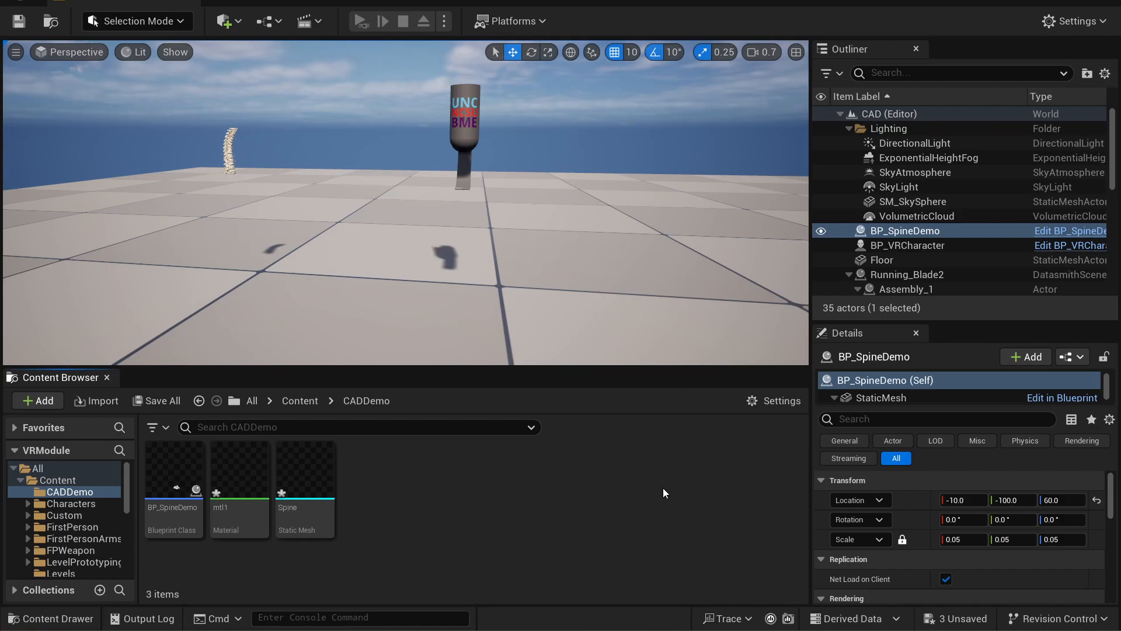
{"action": "mouse_move", "coordinate": [765, 629]}
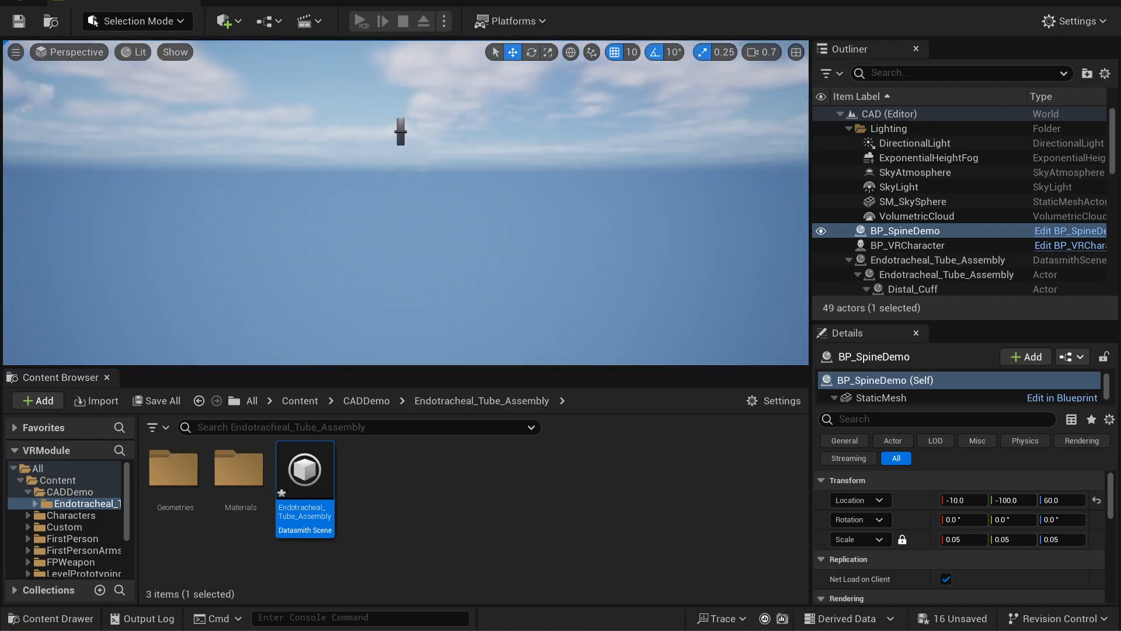
Step: Find the imported Endotracheal_Tube_Assembly scene actor in the level and focus the view on it
{"action": "mouse_move", "coordinate": [406, 203]}
{"action": "right_mouse_down"}
{"action": "mouse_move", "coordinate": [406, 262]}
{"action": "mouse_move", "coordinate": [406, 198]}
{"action": "mouse_move", "coordinate": [403, 235]}
{"action": "mouse_move", "coordinate": [392, 204]}
{"action": "mouse_move", "coordinate": [397, 232]}
{"action": "mouse_move", "coordinate": [397, 207]}
{"action": "mouse_move", "coordinate": [420, 209]}
{"action": "right_mouse_up"}
{"action": "scroll", "coordinate": [958, 215], "scroll_direction": "down", "scroll_amount": 2}
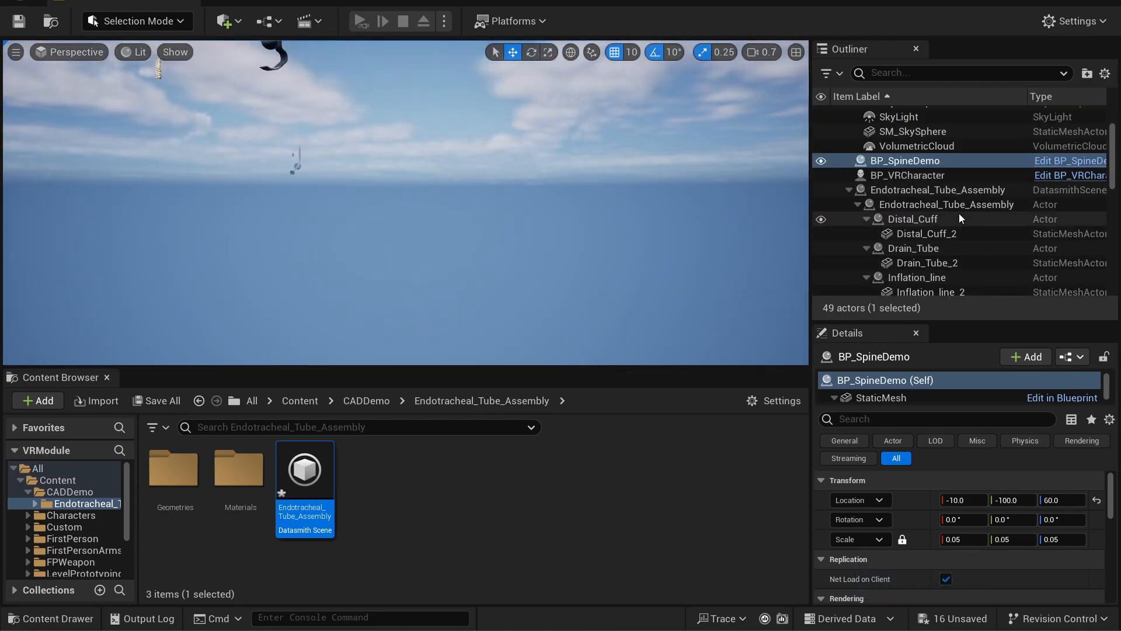
{"action": "double_click", "coordinate": [958, 194]}
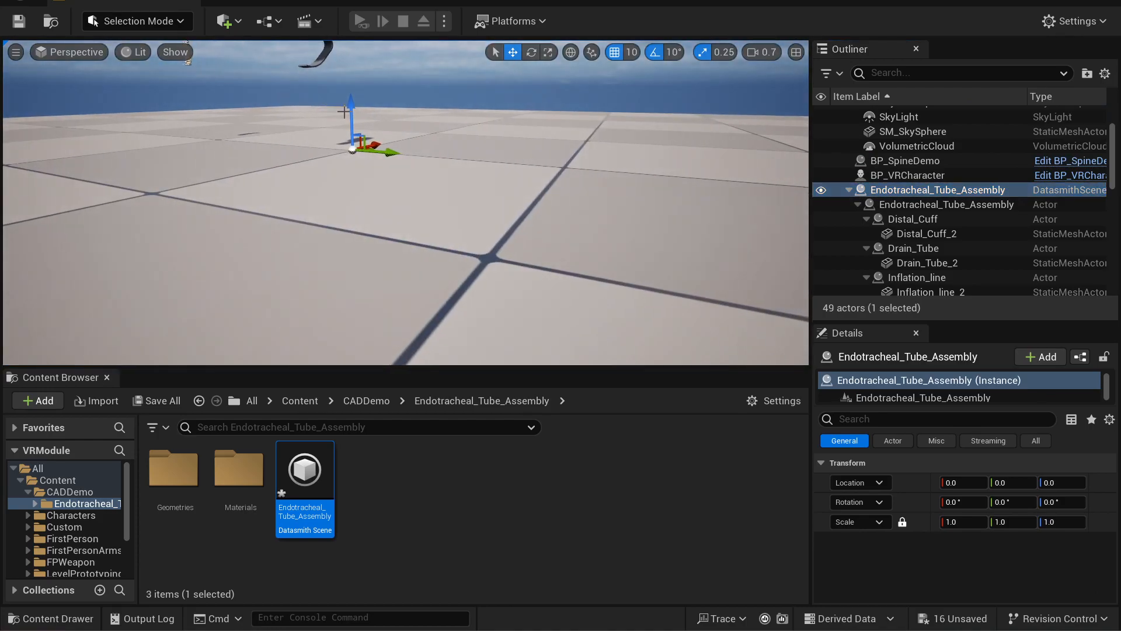
{"action": "left_click", "coordinate": [354, 73]}
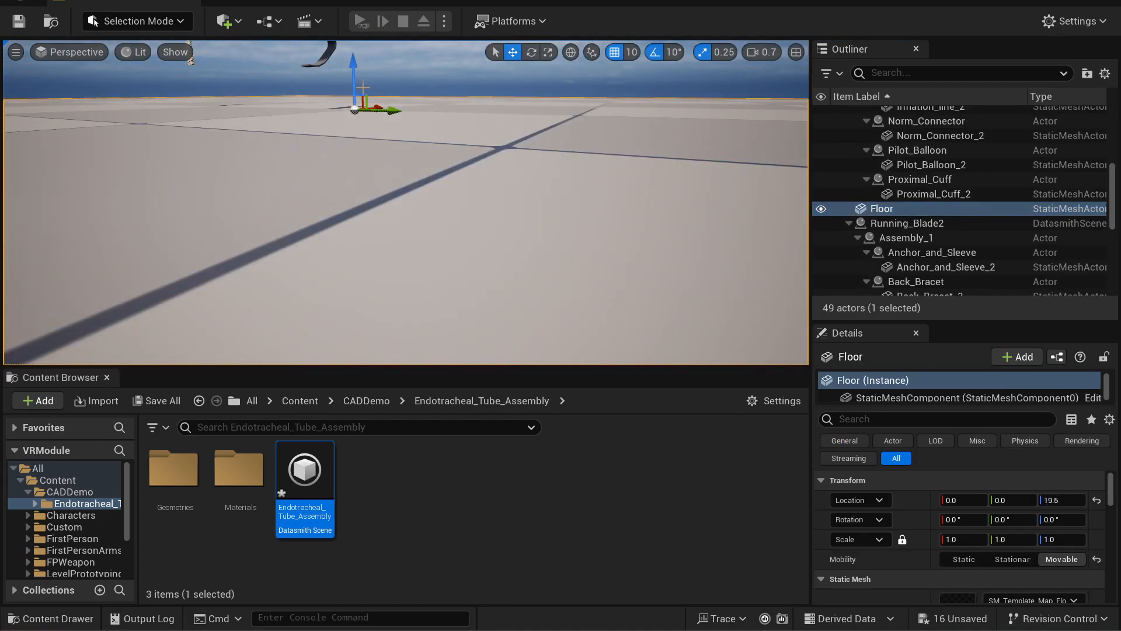
{"action": "key", "text": "ctrl+z"}
{"action": "scroll", "coordinate": [931, 233], "scroll_direction": "down", "scroll_amount": 1}
{"action": "scroll", "coordinate": [931, 233], "scroll_direction": "up", "scroll_amount": 6}
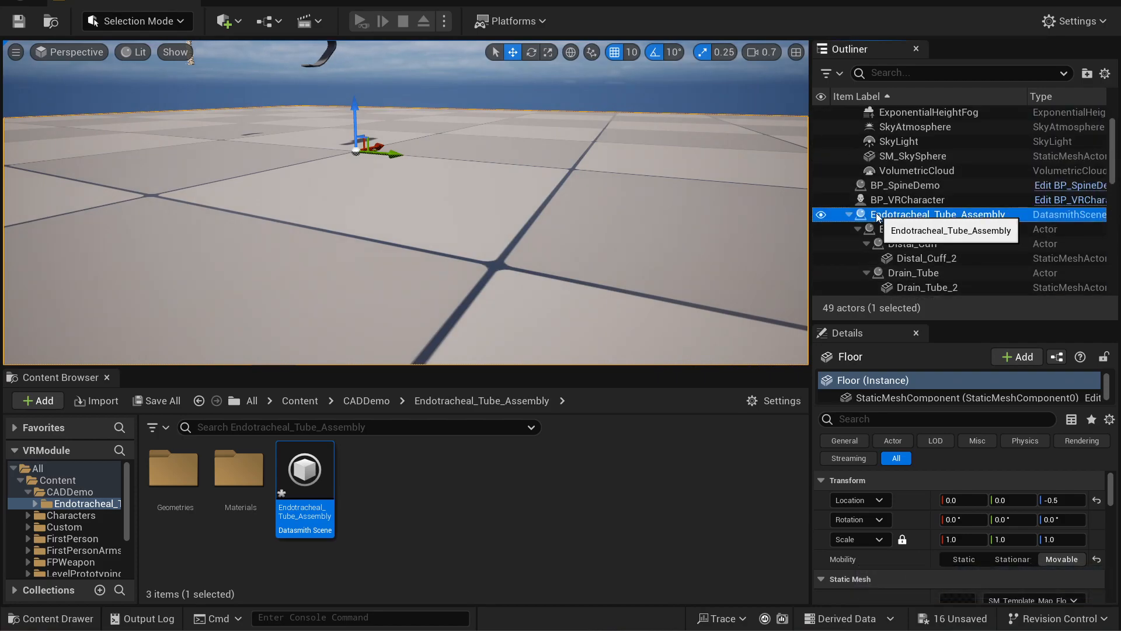
Step: Select the top-level Endotracheal_Tube_Assembly scene actor and collapse its hierarchy of parts
{"action": "left_click", "coordinate": [875, 214]}
{"action": "scroll", "coordinate": [930, 237], "scroll_direction": "down", "scroll_amount": 1}
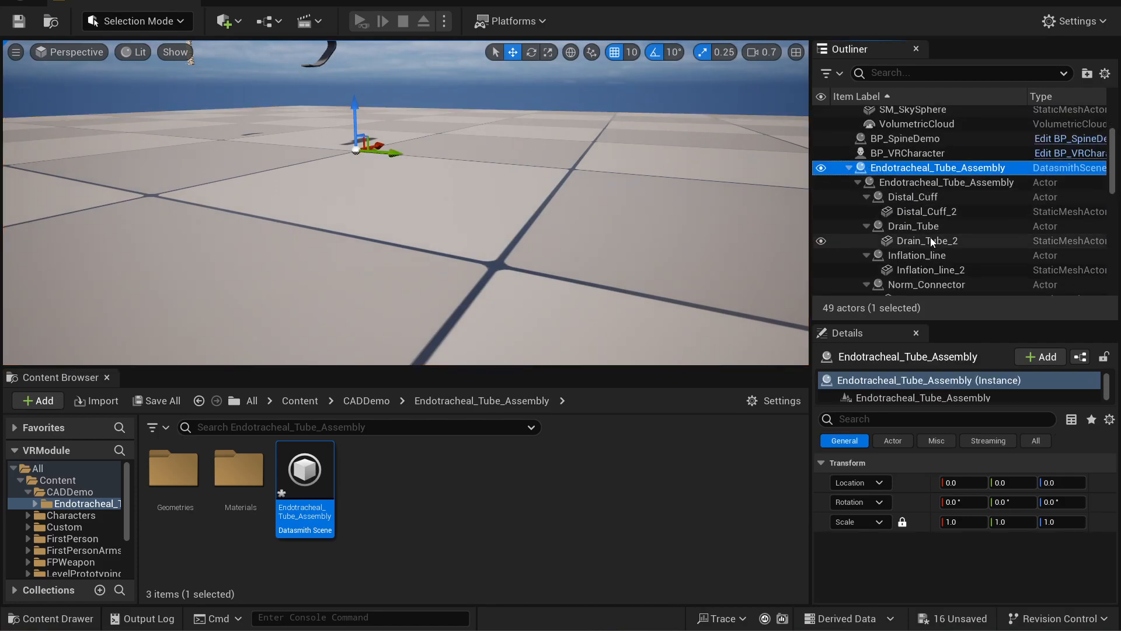
{"action": "scroll", "coordinate": [930, 237], "scroll_direction": "down", "scroll_amount": 2}
{"action": "scroll", "coordinate": [928, 265], "scroll_direction": "up", "scroll_amount": 2}
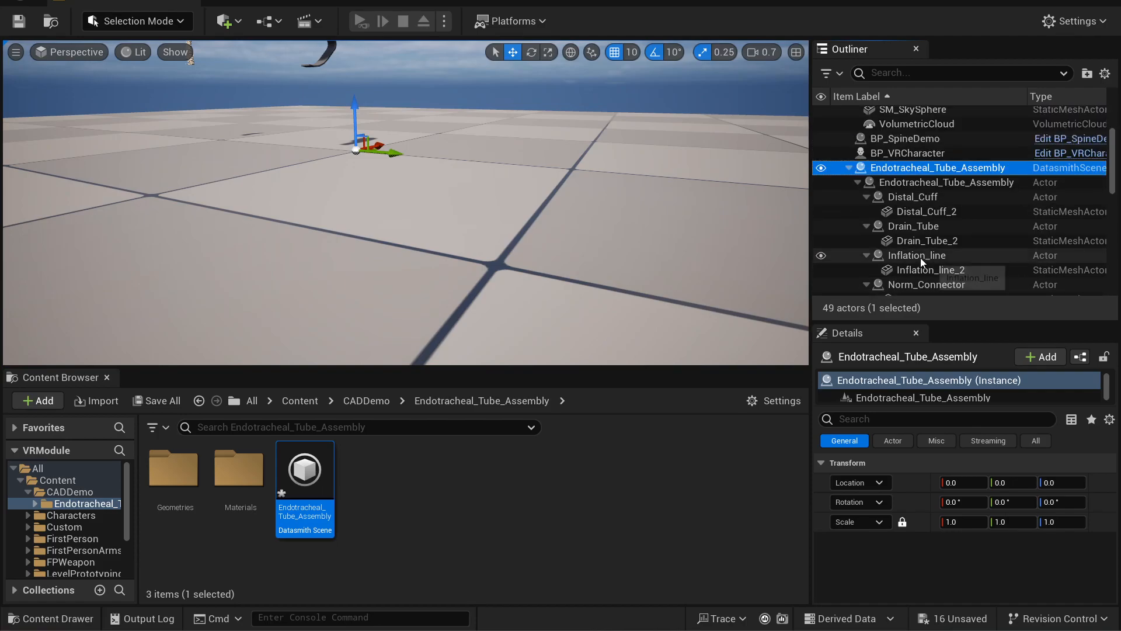
{"action": "left_click", "coordinate": [848, 170]}
{"action": "left_click", "coordinate": [882, 169]}
{"action": "scroll", "coordinate": [503, 138], "scroll_direction": "down", "scroll_amount": 4}
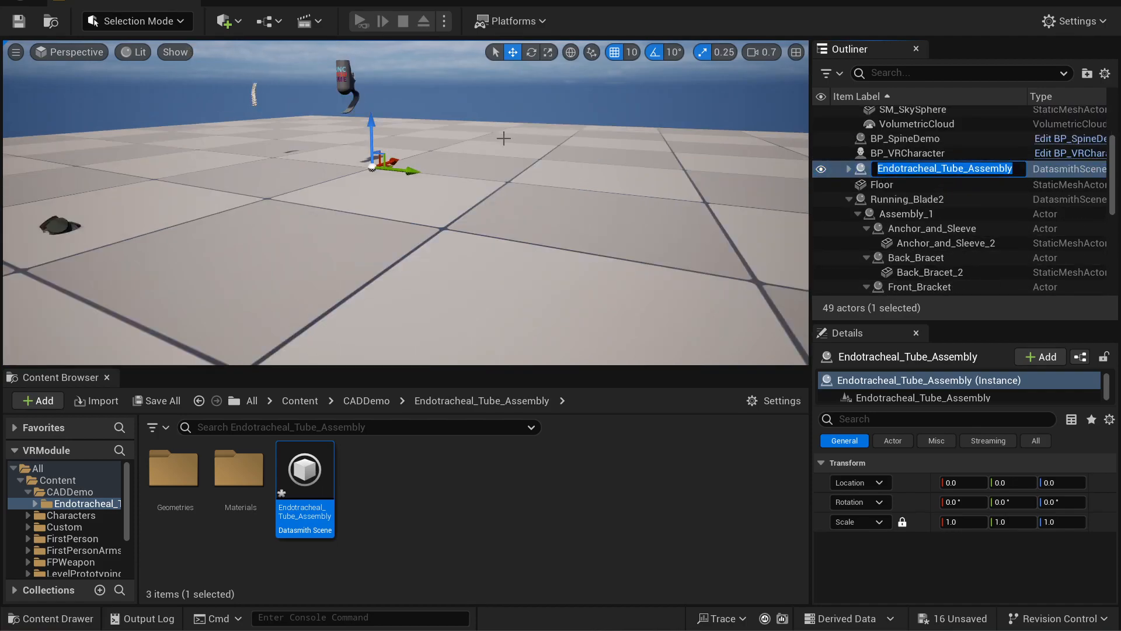
{"action": "left_click", "coordinate": [858, 172]}
Step: Raise the Endotracheal_Tube_Assembly actor above the floor to a Z location of 60
{"action": "left_click_drag", "start_coordinate": [376, 129], "coordinate": [373, 118]}
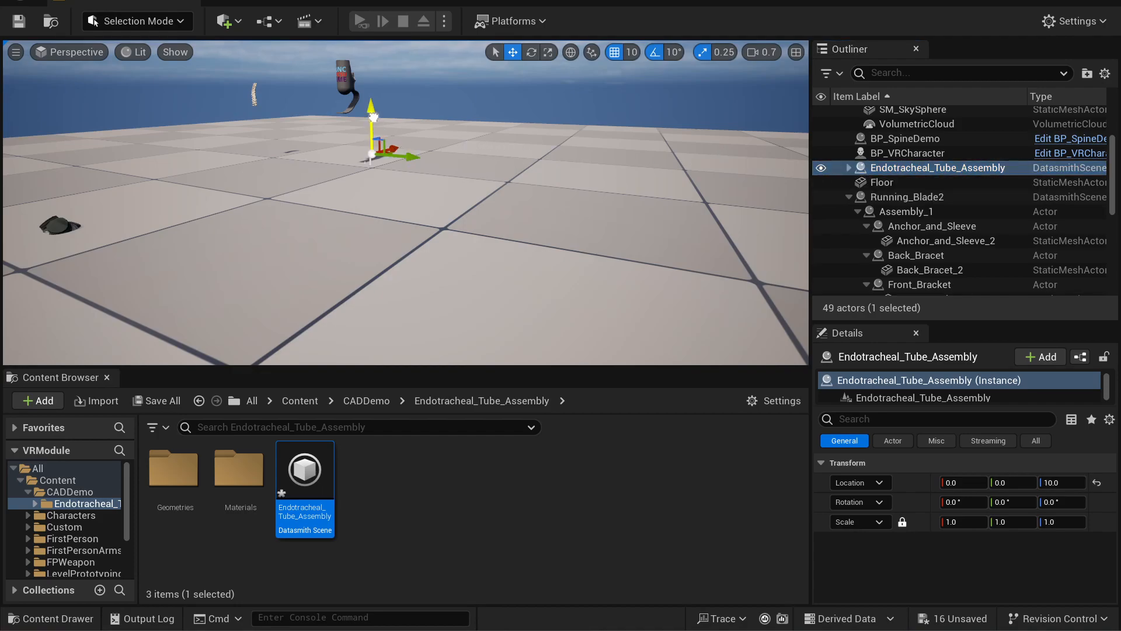
{"action": "key", "text": "w"}
{"action": "right_click_drag", "start_coordinate": [374, 175], "coordinate": [362, 132]}
{"action": "key", "text": "s"}
{"action": "right_click_drag", "start_coordinate": [428, 118], "coordinate": [428, 193]}
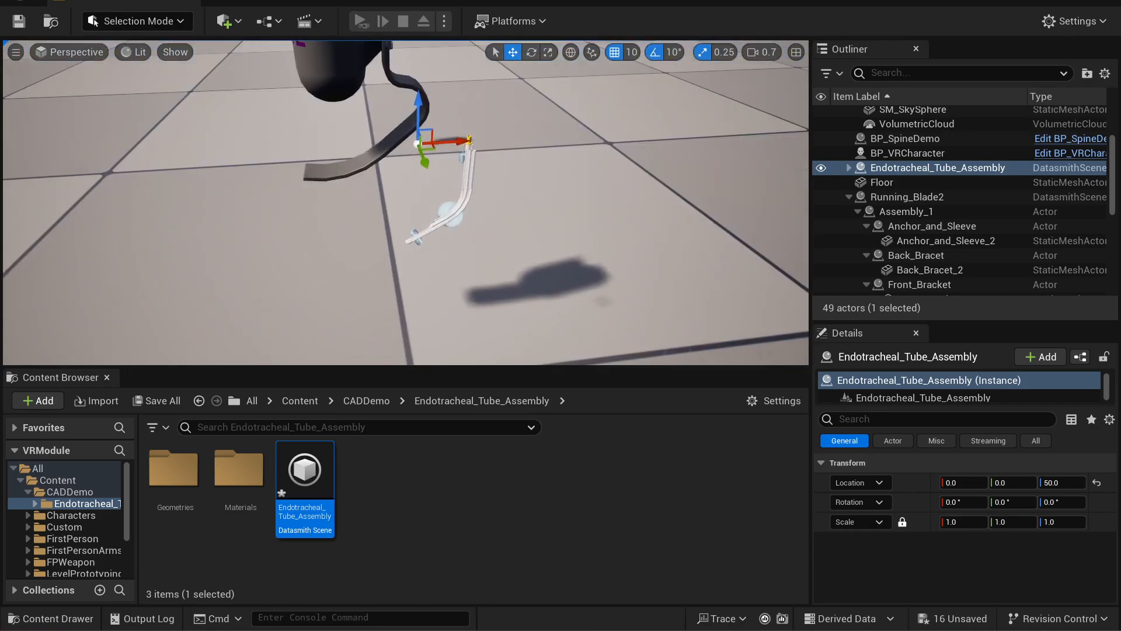
{"action": "key", "text": "a"}
{"action": "right_click_drag", "start_coordinate": [490, 161], "coordinate": [491, 136]}
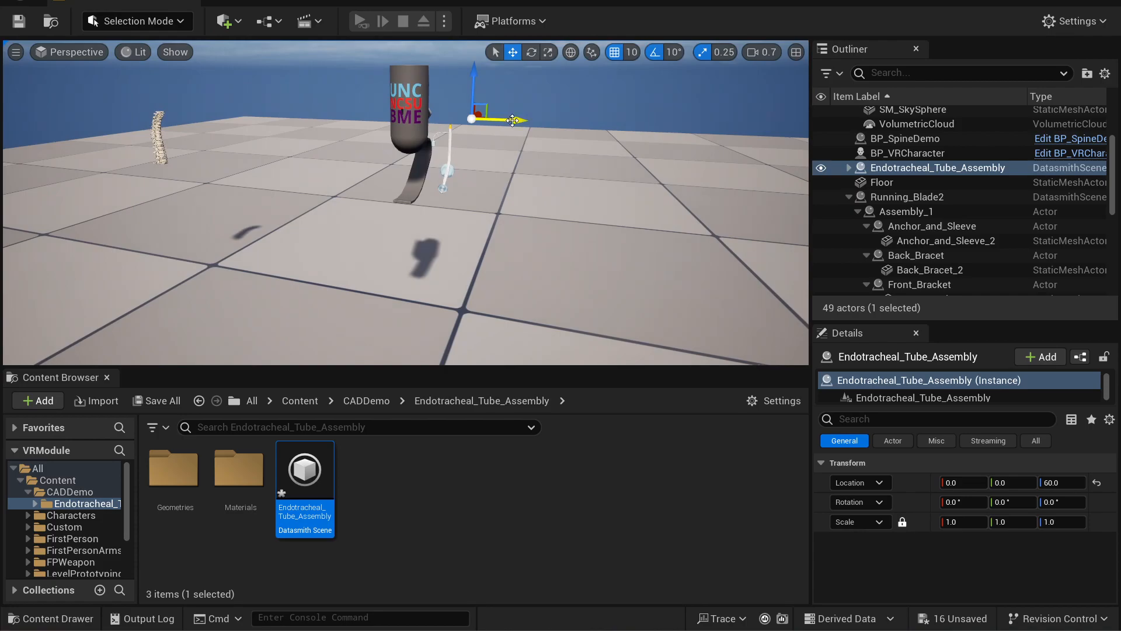
Step: Move the Endotracheal_Tube_Assembly actor away from the running blade to a Y location of -60
{"action": "key", "text": "w"}
{"action": "right_click_drag", "start_coordinate": [319, 180], "coordinate": [333, 199]}
{"action": "key", "text": "d"}
{"action": "key", "text": "a"}
{"action": "key", "text": "s"}
{"action": "key", "text": "w"}
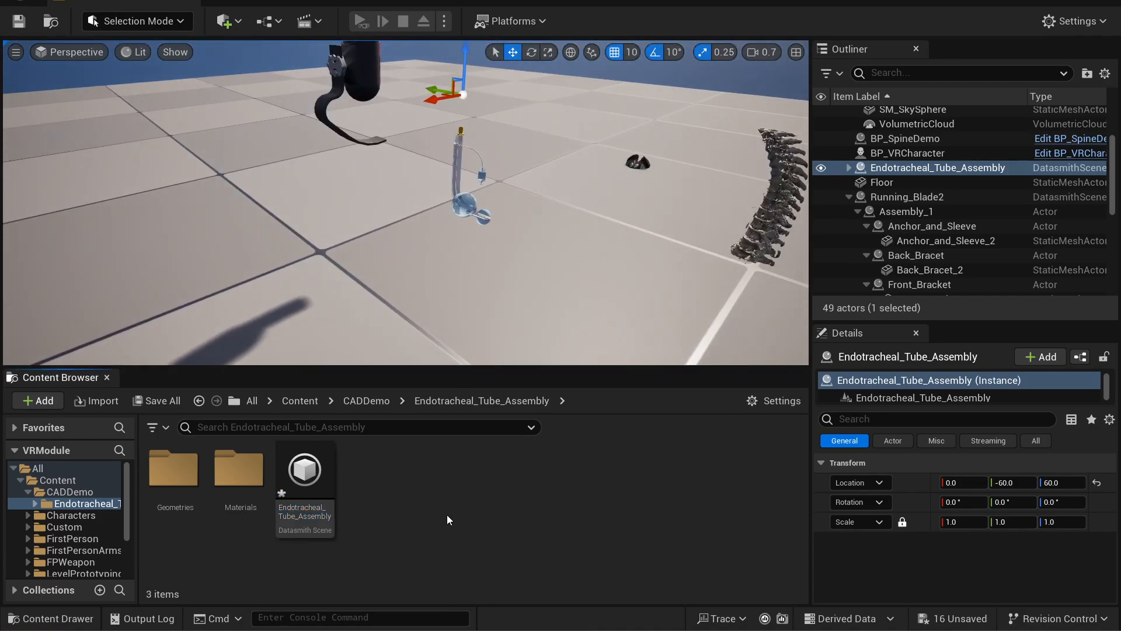
Step: Examine the tube assembly up close and go through the part actors listed under it
{"action": "mouse_move", "coordinate": [460, 255]}
{"action": "right_mouse_down"}
{"action": "mouse_move", "coordinate": [452, 269]}
{"action": "mouse_move", "coordinate": [460, 239]}
{"action": "mouse_move", "coordinate": [482, 260]}
{"action": "right_mouse_up"}
{"action": "key", "text": "w"}
{"action": "key", "text": "s"}
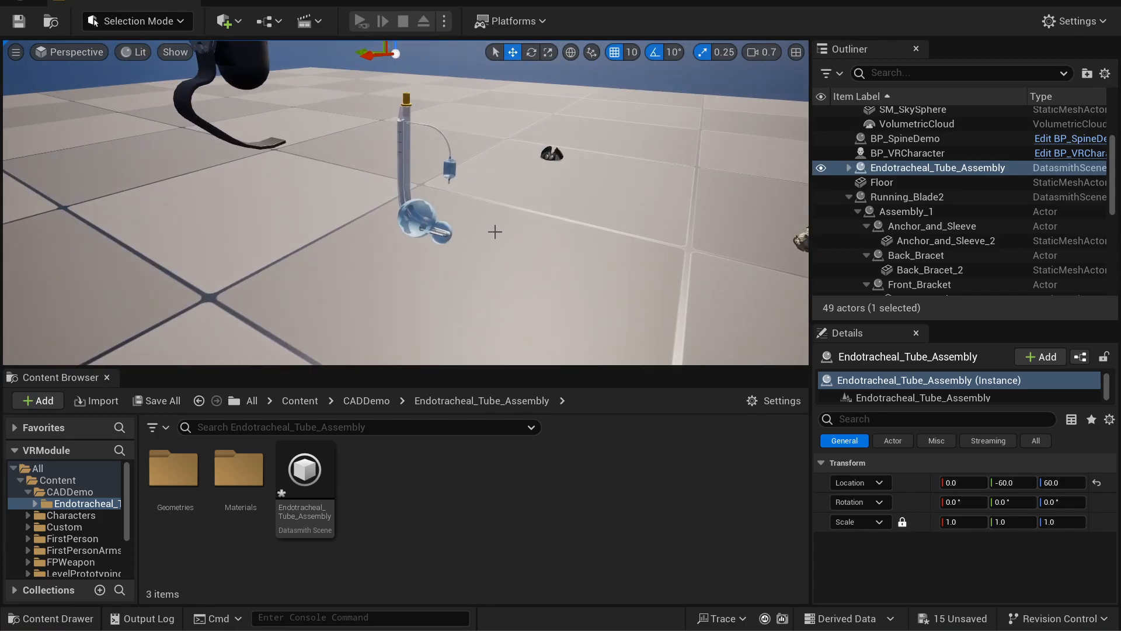
{"action": "left_click", "coordinate": [850, 167]}
{"action": "scroll", "coordinate": [916, 190], "scroll_direction": "down", "scroll_amount": 5}
{"action": "scroll", "coordinate": [917, 208], "scroll_direction": "up", "scroll_amount": 3}
{"action": "scroll", "coordinate": [917, 209], "scroll_direction": "up", "scroll_amount": 2}
{"action": "left_click", "coordinate": [848, 144]}
Step: Look over the placed tube assembly from several distances beside the spine and the running blade
{"action": "right_click_drag", "start_coordinate": [455, 146], "coordinate": [288, 145]}
{"action": "key", "text": "w"}
{"action": "key", "text": "w"}
{"action": "key", "text": "s"}
{"action": "key", "text": "w"}
{"action": "key", "text": "s"}
{"action": "key", "text": "w"}
{"action": "key", "text": "s"}
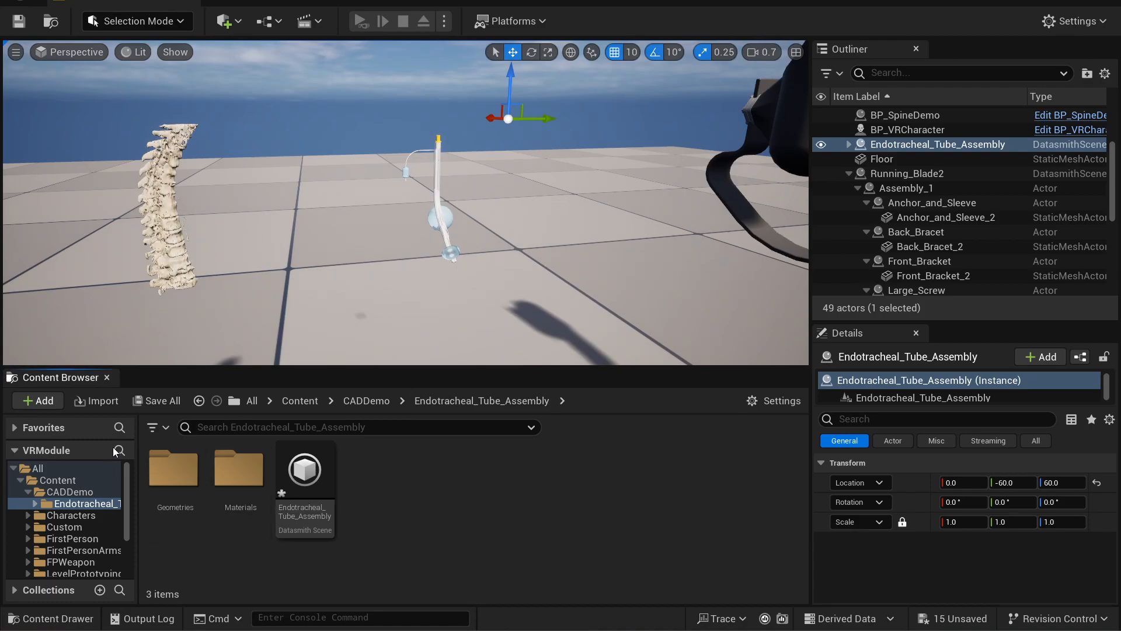
Step: Open the Geometries folder of the imported Endotracheal_Tube_Assembly to view its static meshes
{"action": "mouse_move", "coordinate": [522, 176]}
{"action": "right_mouse_down"}
{"action": "mouse_move", "coordinate": [529, 153]}
{"action": "mouse_move", "coordinate": [613, 177]}
{"action": "mouse_move", "coordinate": [511, 170]}
{"action": "right_mouse_up"}
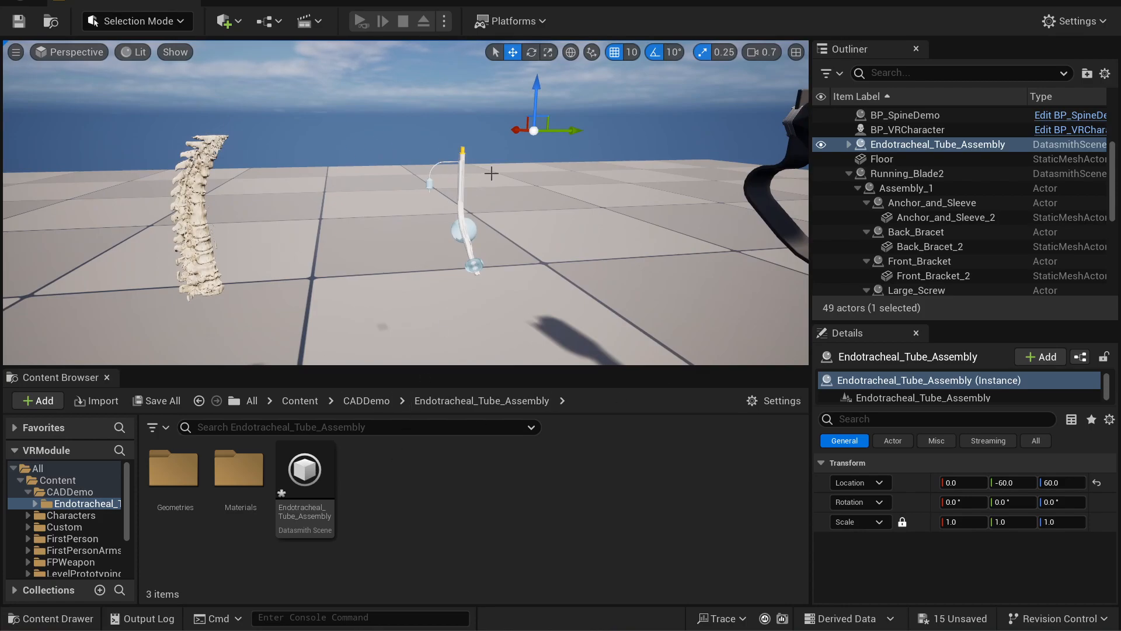
{"action": "double_click", "coordinate": [173, 470]}
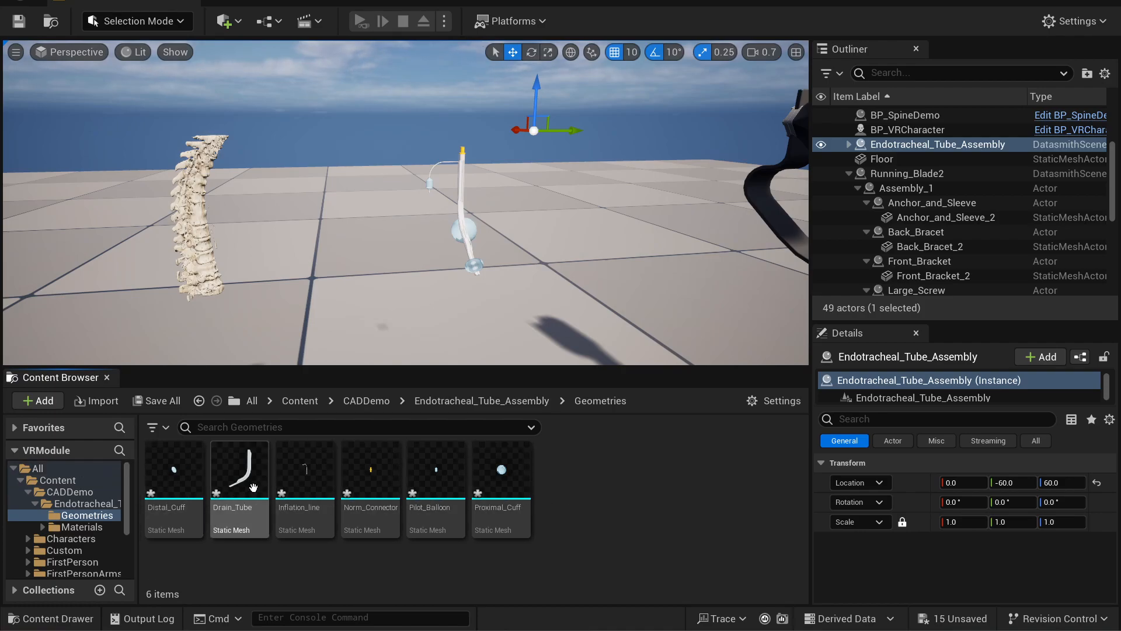
Step: Examine the spine model and the tube assembly beside it from several distances and angles, with the camera speed lowered to 0.6
{"action": "right_click_drag", "start_coordinate": [373, 281], "coordinate": [420, 324]}
{"action": "key", "text": "s"}
{"action": "scroll", "coordinate": [374, 280], "scroll_direction": "down", "scroll_amount": 1}
{"action": "key", "text": "w"}
{"action": "key", "text": "s"}
{"action": "key", "text": "w"}
{"action": "key", "text": "s"}
{"action": "key", "text": "w"}
{"action": "key", "text": "w"}
{"action": "right_click_drag", "start_coordinate": [344, 251], "coordinate": [292, 207]}
{"action": "key", "text": "s"}
{"action": "key", "text": "a"}
{"action": "key", "text": "d"}
{"action": "key", "text": "w"}
{"action": "mouse_move", "coordinate": [380, 167]}
{"action": "right_mouse_down"}
{"action": "mouse_move", "coordinate": [391, 165]}
{"action": "mouse_move", "coordinate": [365, 137]}
{"action": "mouse_move", "coordinate": [429, 180]}
{"action": "mouse_move", "coordinate": [377, 175]}
{"action": "right_mouse_up"}
{"action": "key", "text": "w"}
{"action": "key", "text": "a"}
{"action": "key", "text": "s"}
{"action": "key", "text": "w"}
{"action": "key", "text": "w"}
{"action": "key", "text": "s"}
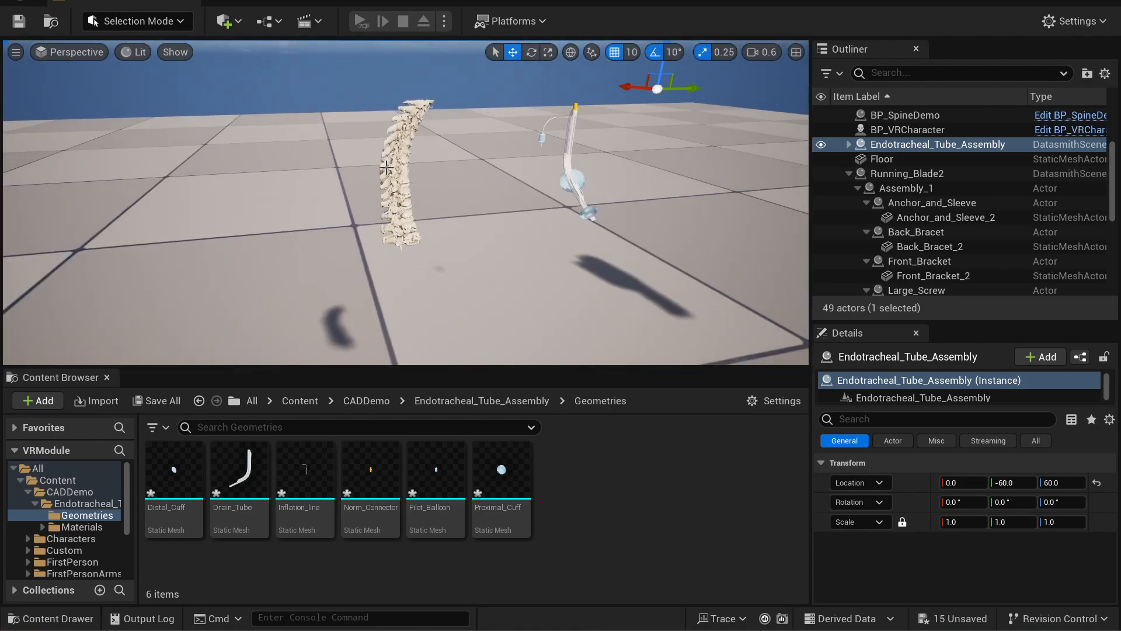
Step: Look over the whole row of imported models: the spine, the endotracheal tube assembly and the running blade
{"action": "right_click_drag", "start_coordinate": [475, 237], "coordinate": [454, 223]}
{"action": "key", "text": "d"}
{"action": "key", "text": "s"}
{"action": "key", "text": "w"}
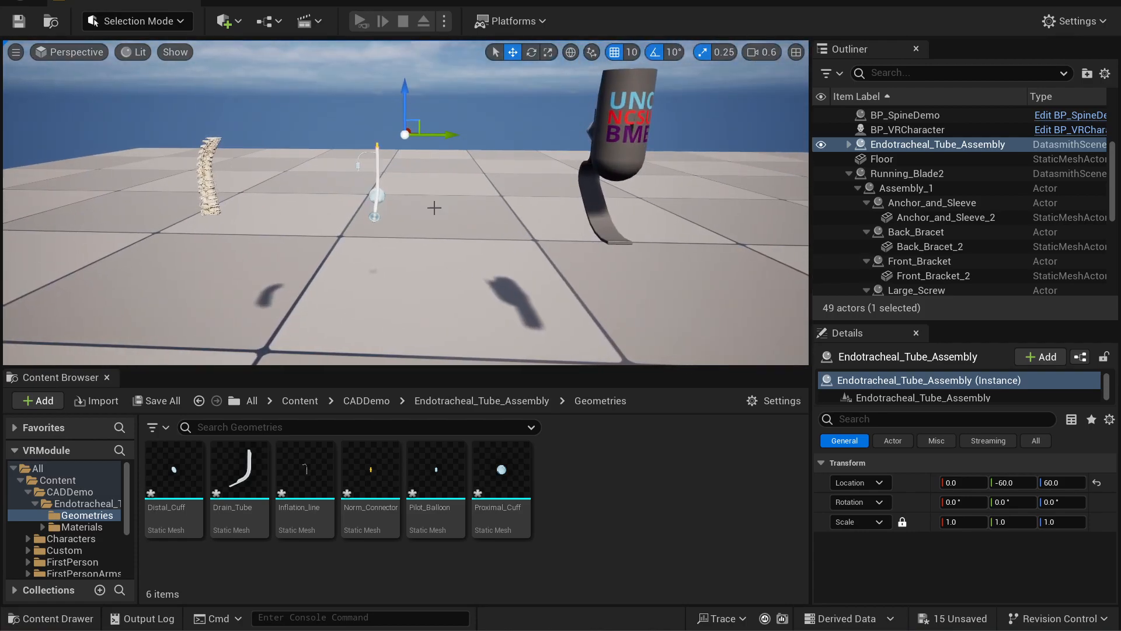
{"action": "right_click_drag", "start_coordinate": [407, 183], "coordinate": [414, 233]}
{"action": "right_click_drag", "start_coordinate": [444, 120], "coordinate": [375, 135]}
{"action": "key", "text": "w"}
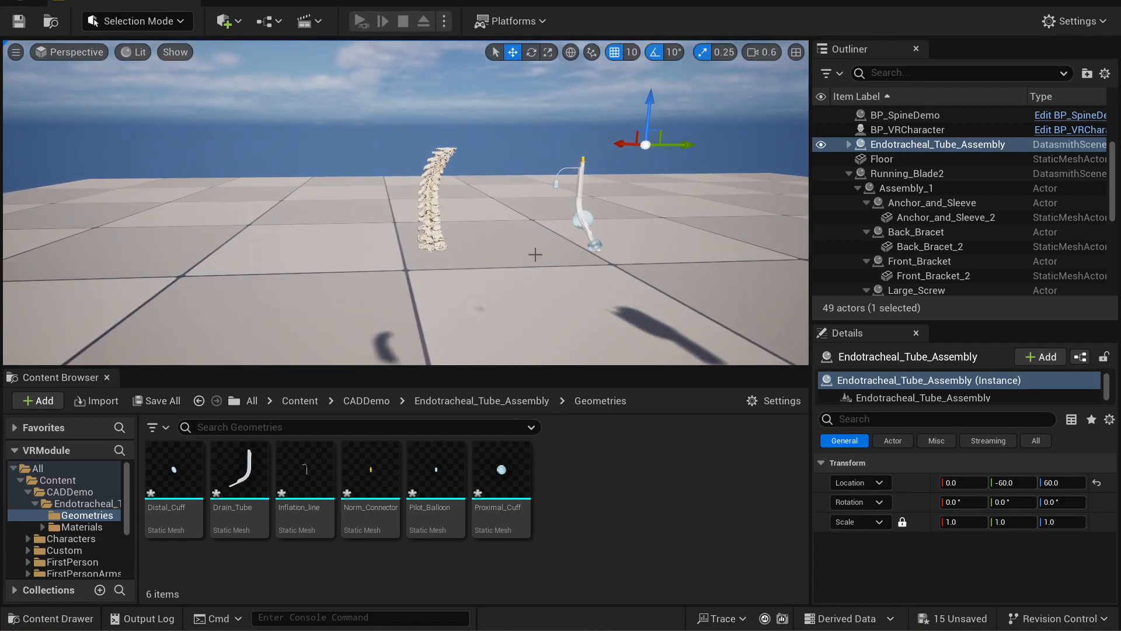
{"action": "right_click_drag", "start_coordinate": [404, 272], "coordinate": [498, 241]}
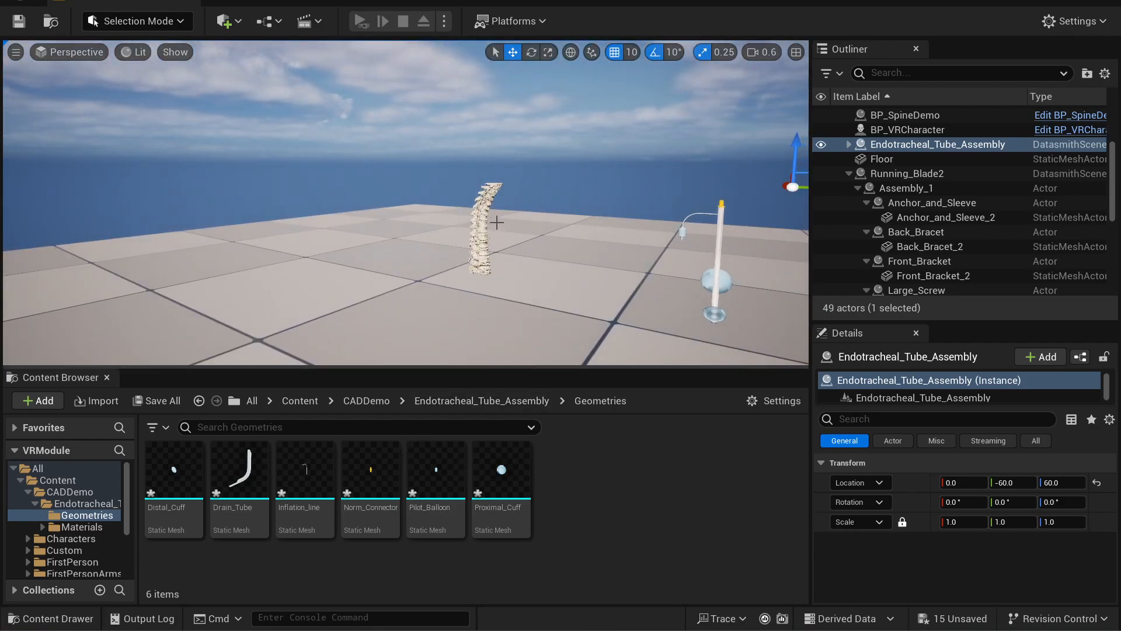
{"action": "left_click", "coordinate": [714, 630]}
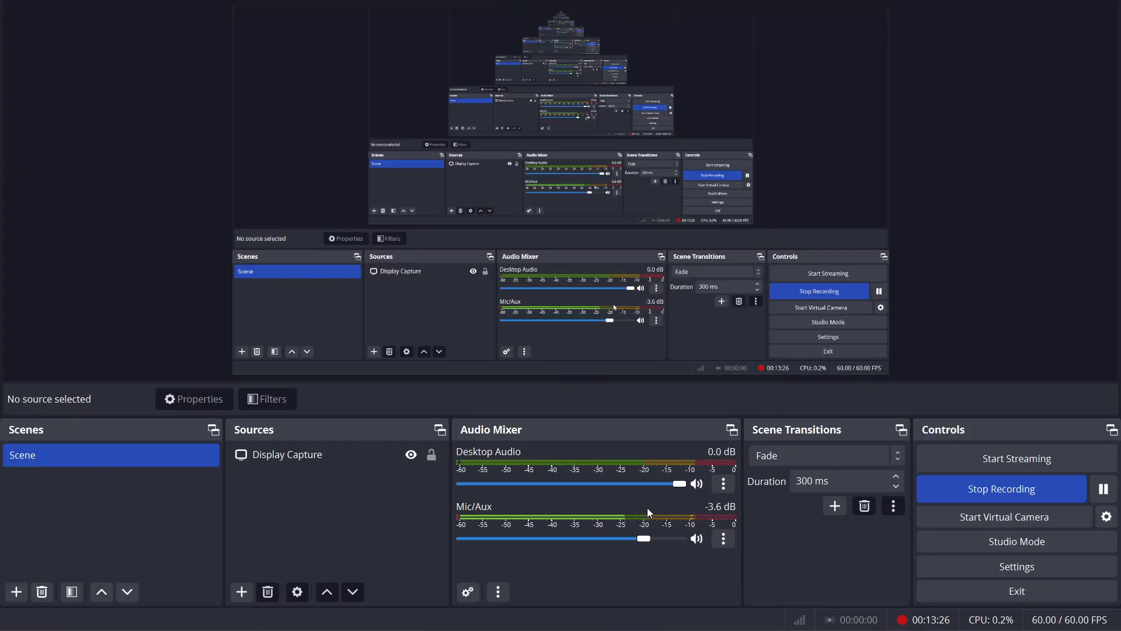